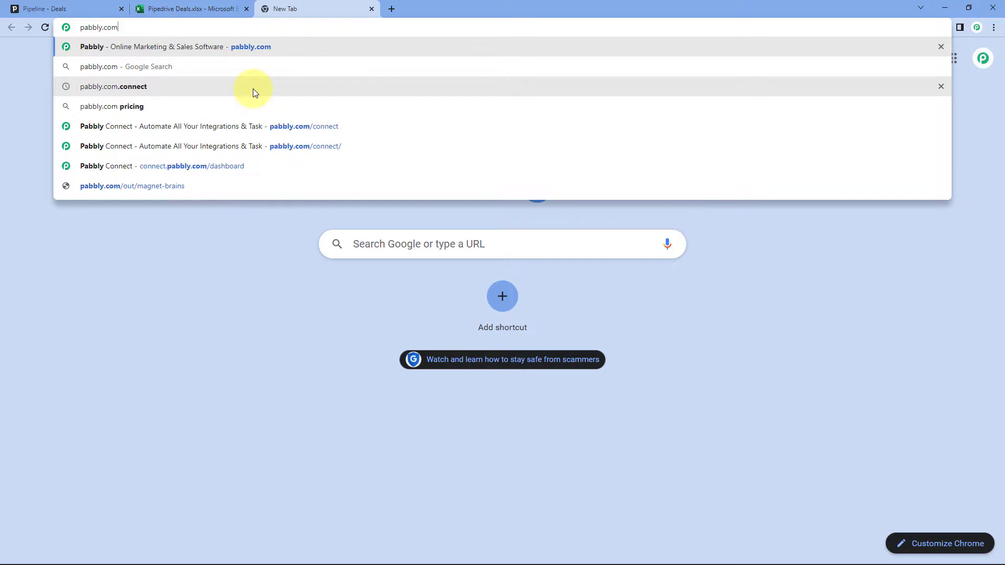
Sign in to Pabbly and open the Pabbly Connect dashboard from the All Apps page
click(252, 89)
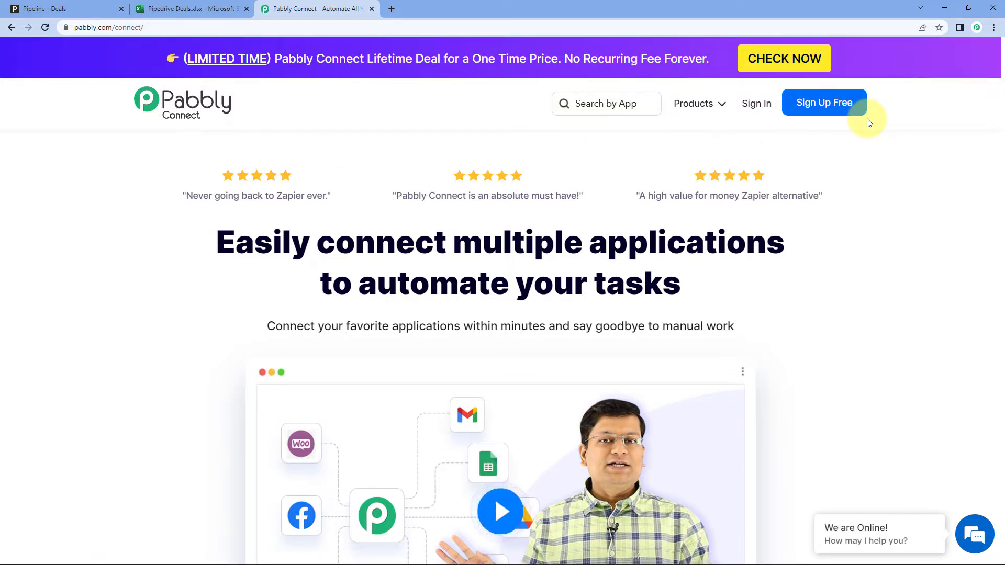
click(752, 110)
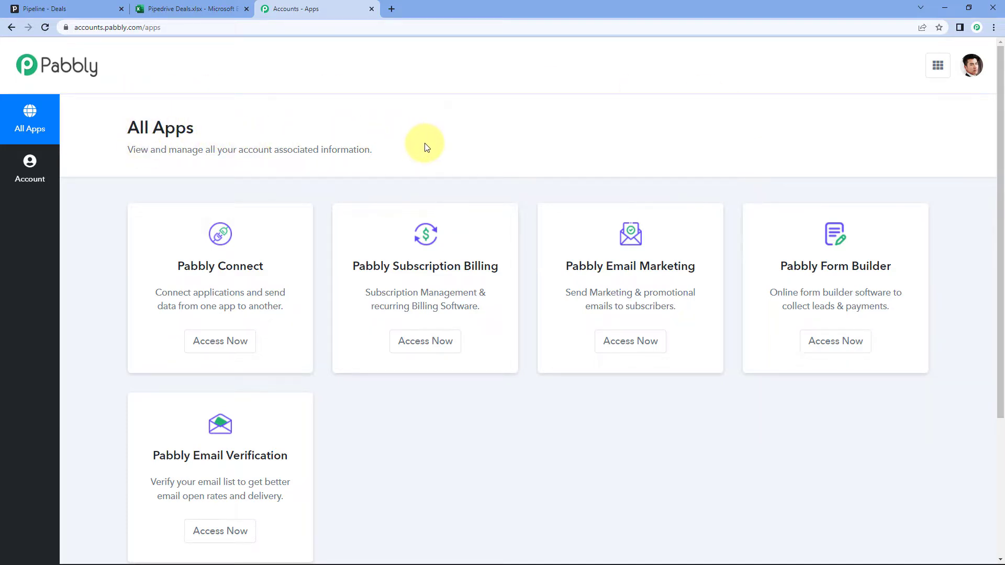
click(225, 349)
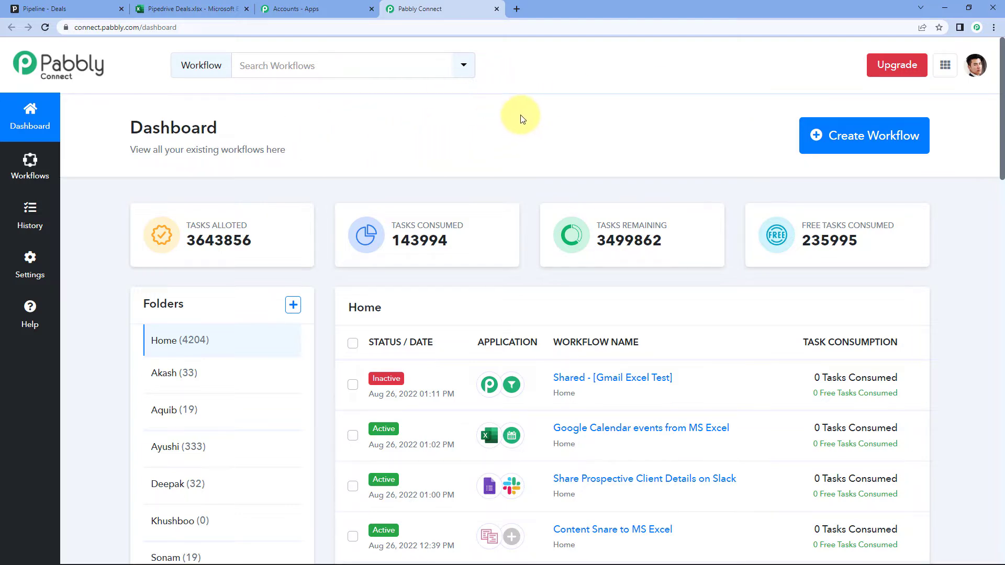
Create a new workflow named 'Pipedrive to MS Excel'
click(852, 142)
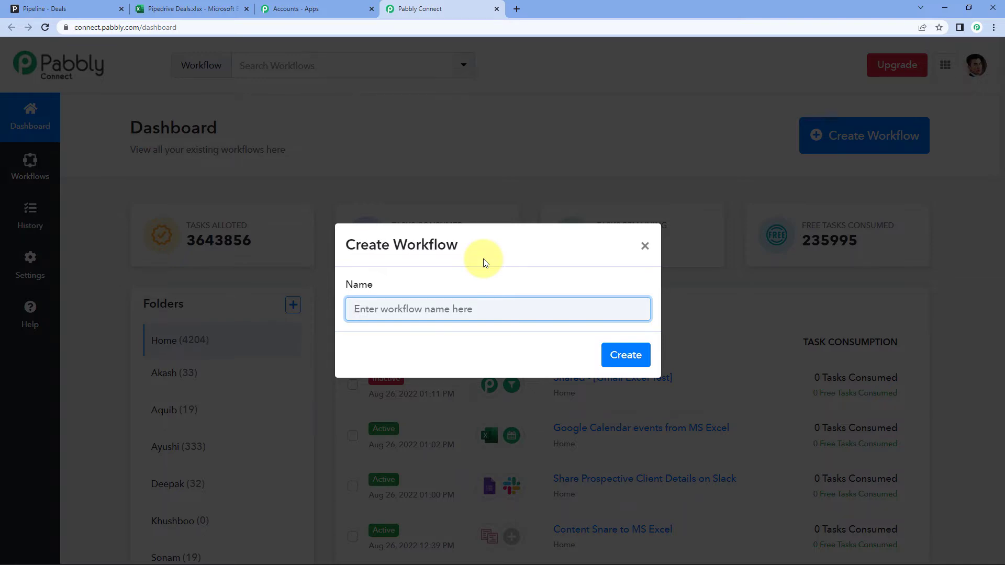
text(Pipedrive to MS Excel)
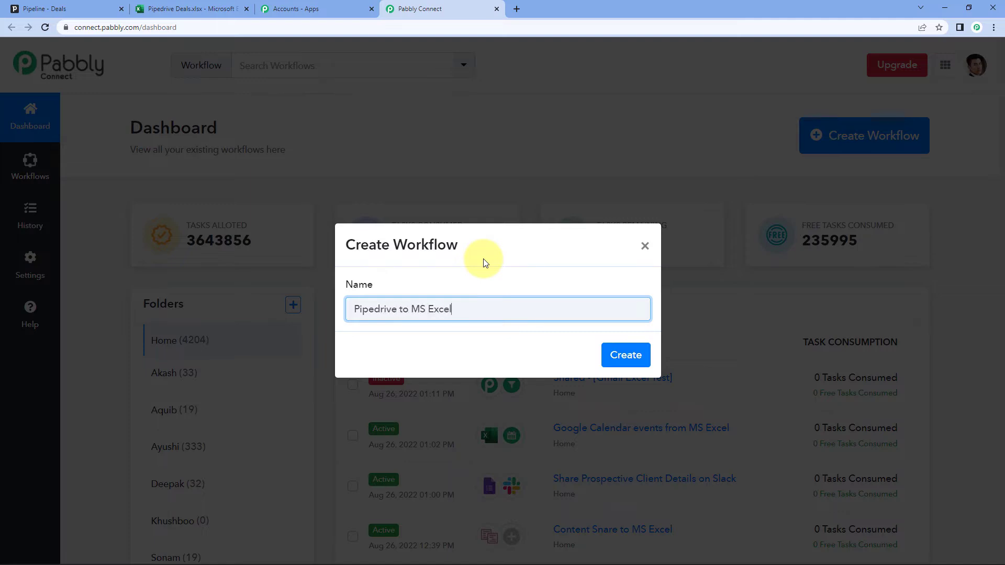
click(625, 355)
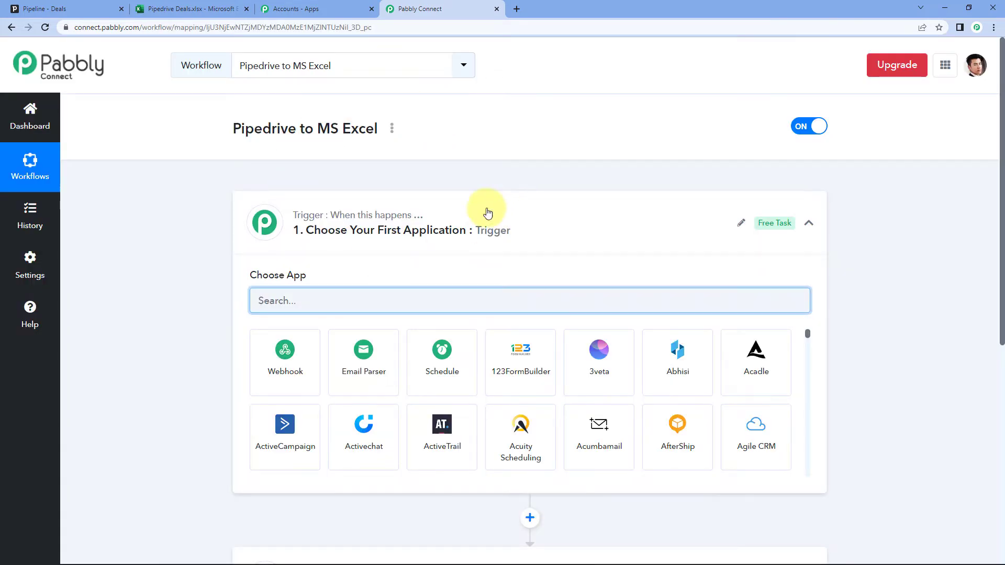
Choose PipeDrive as the workflow's trigger app
click(486, 215)
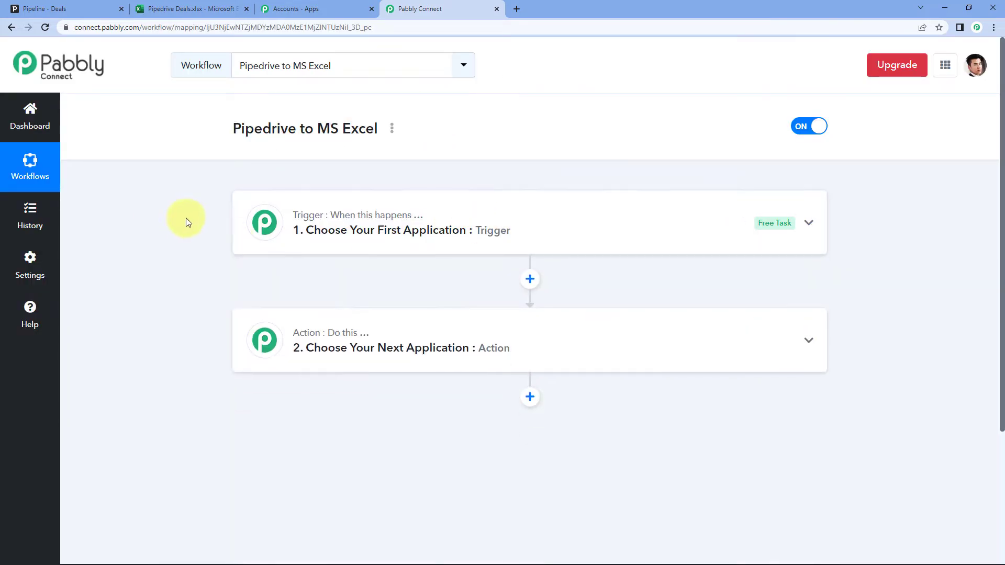
scroll(186, 217, down, 1)
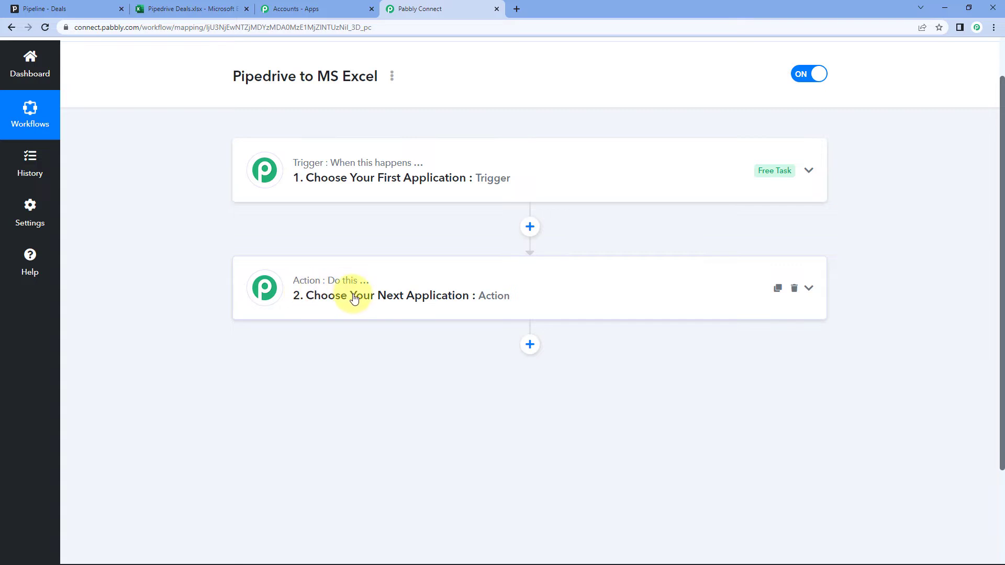
click(361, 178)
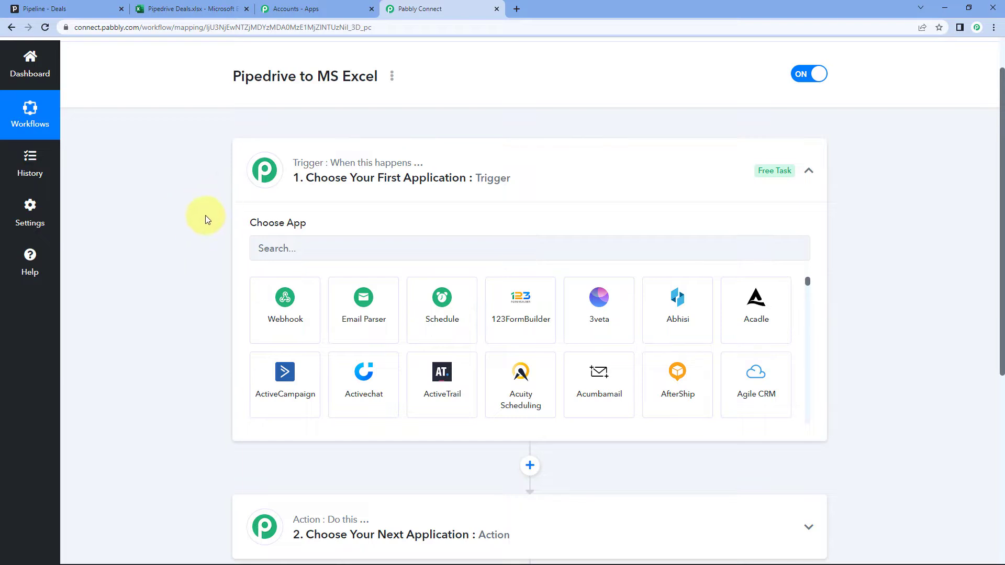
scroll(205, 215, down, 1)
click(307, 196)
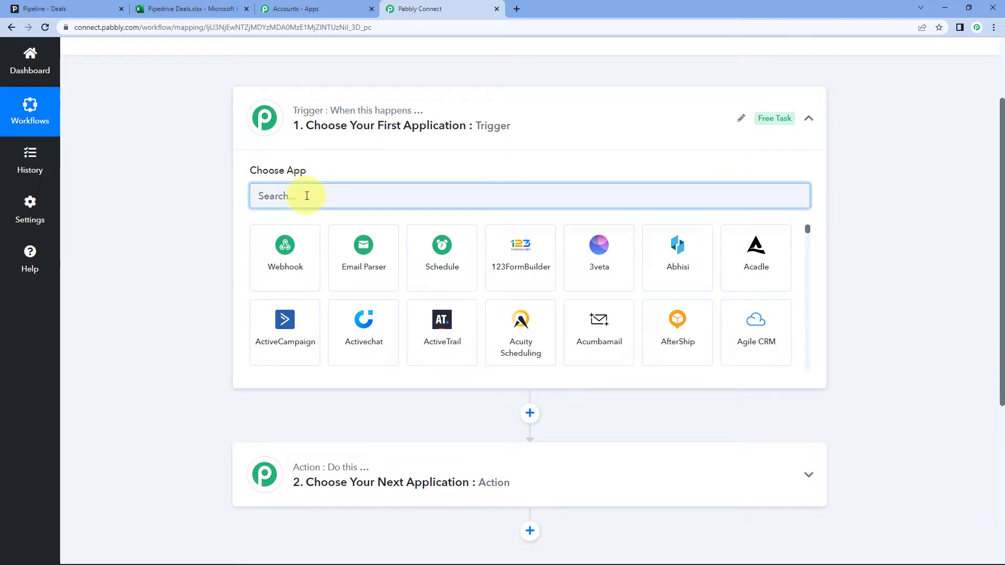
text(Pa)
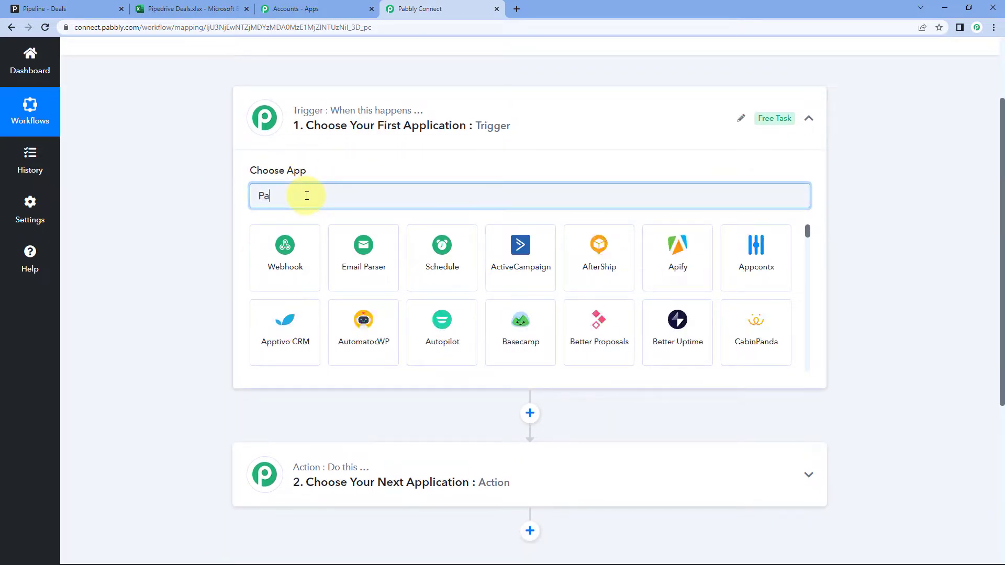
key(BackSpace)
text(ipedri)
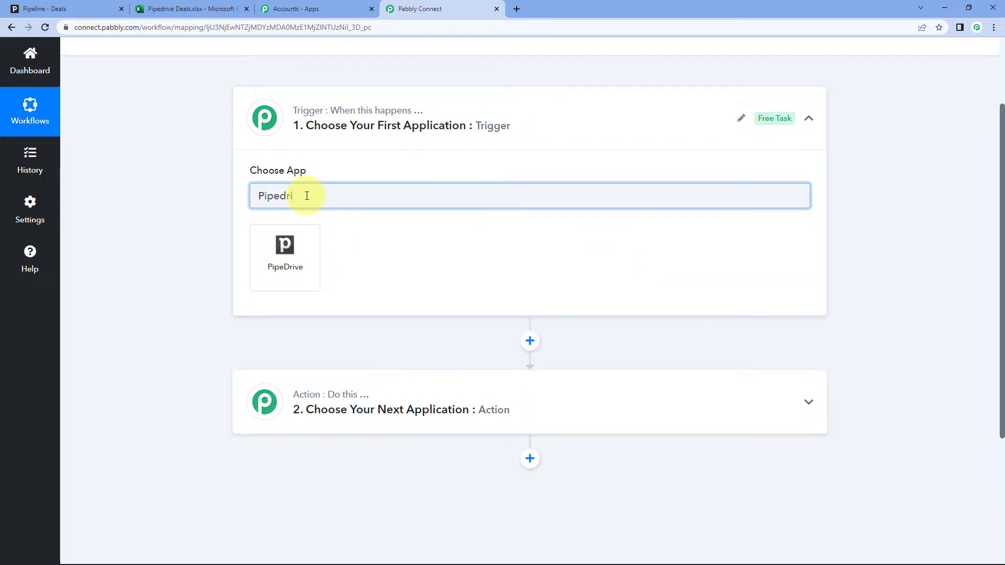
click(314, 245)
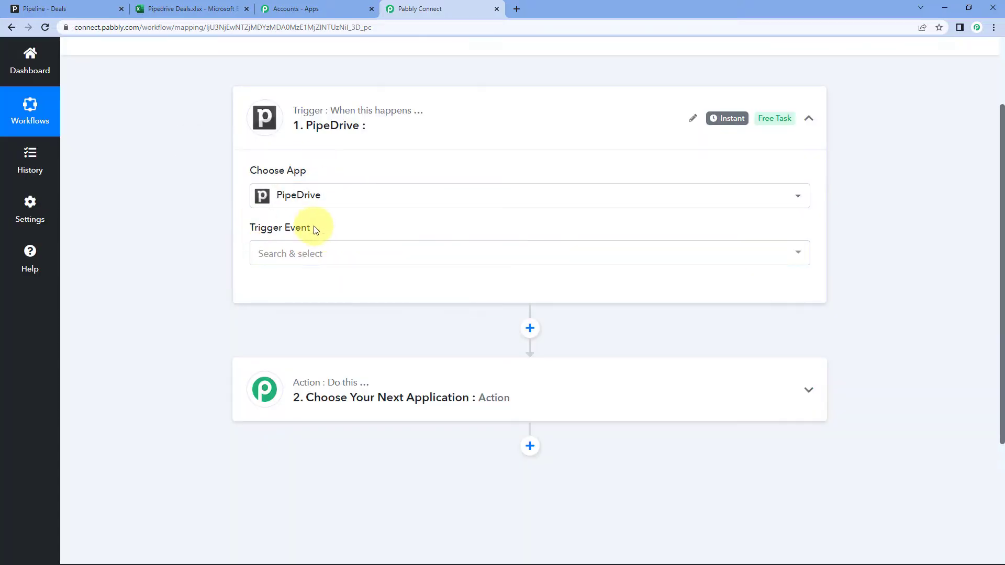
Set the trigger event to New Deal and start connecting the PipeDrive account
click(309, 262)
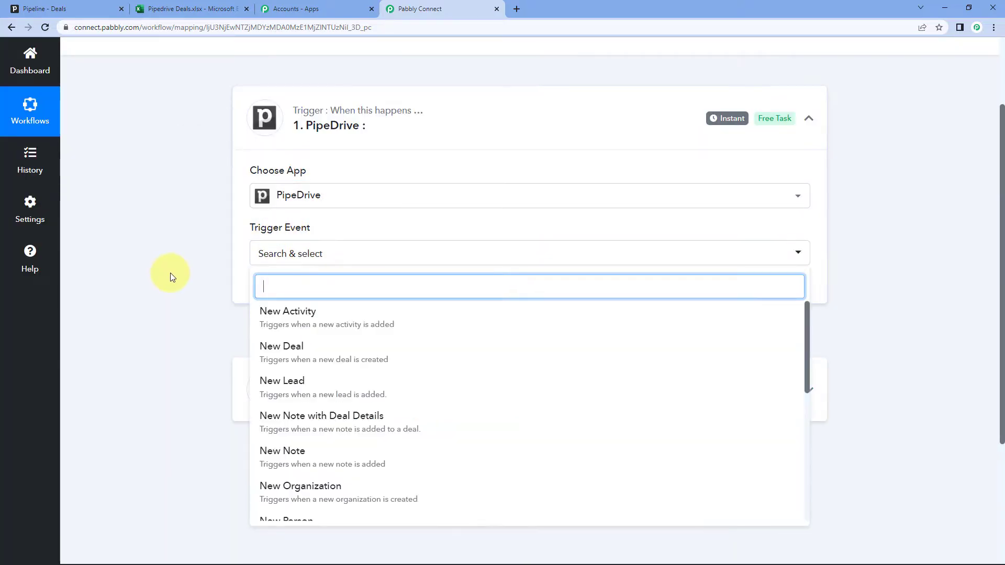
scroll(188, 290, down, 1)
click(296, 297)
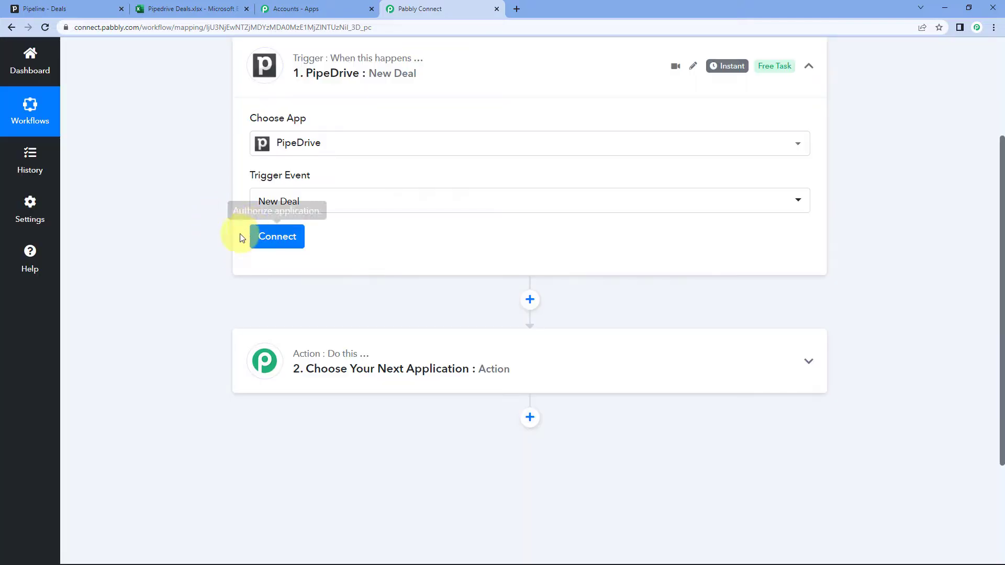
click(276, 246)
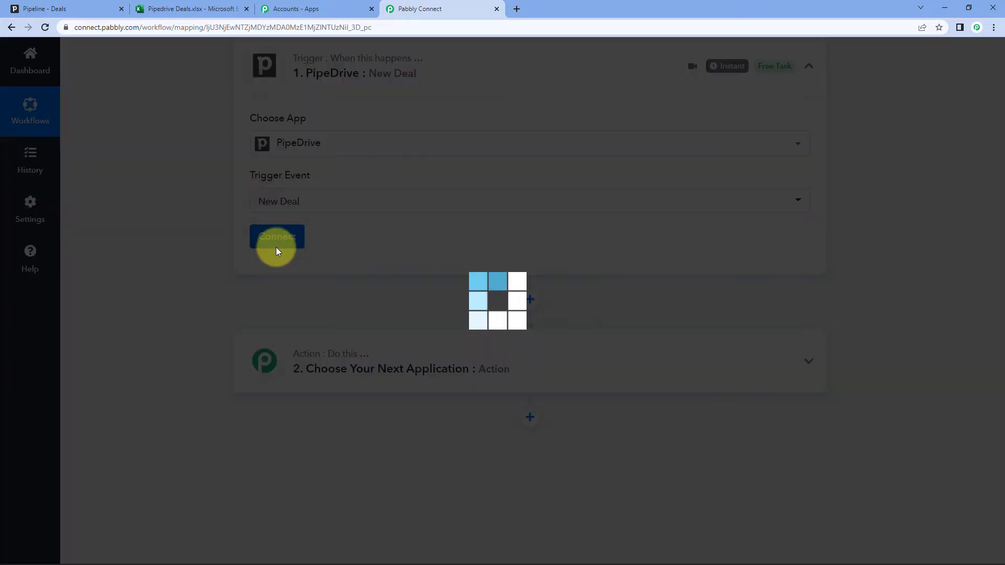
Add a new PipeDrive connection, then switch to the Pipedrive Pipeline - Deals tab
click(464, 174)
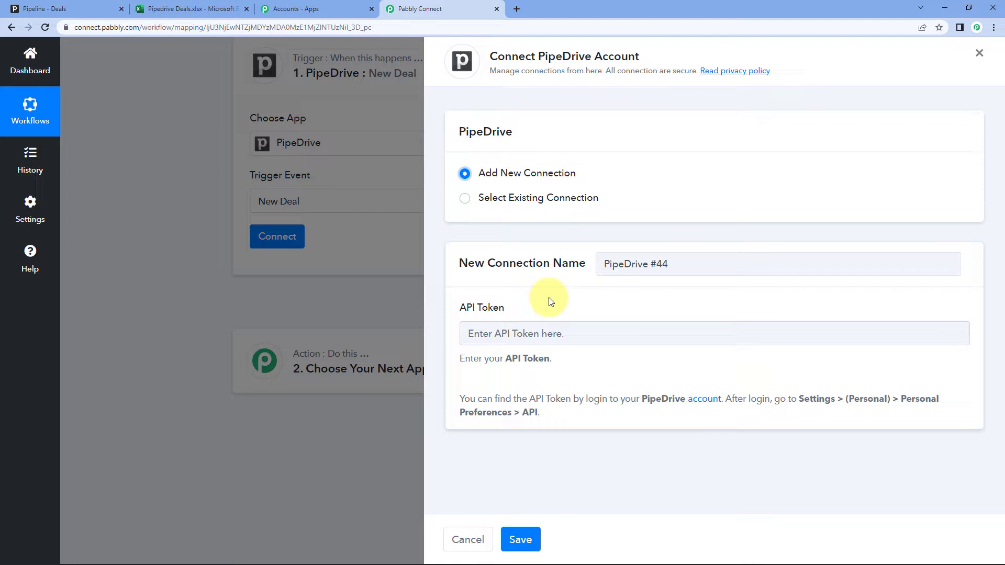
click(55, 8)
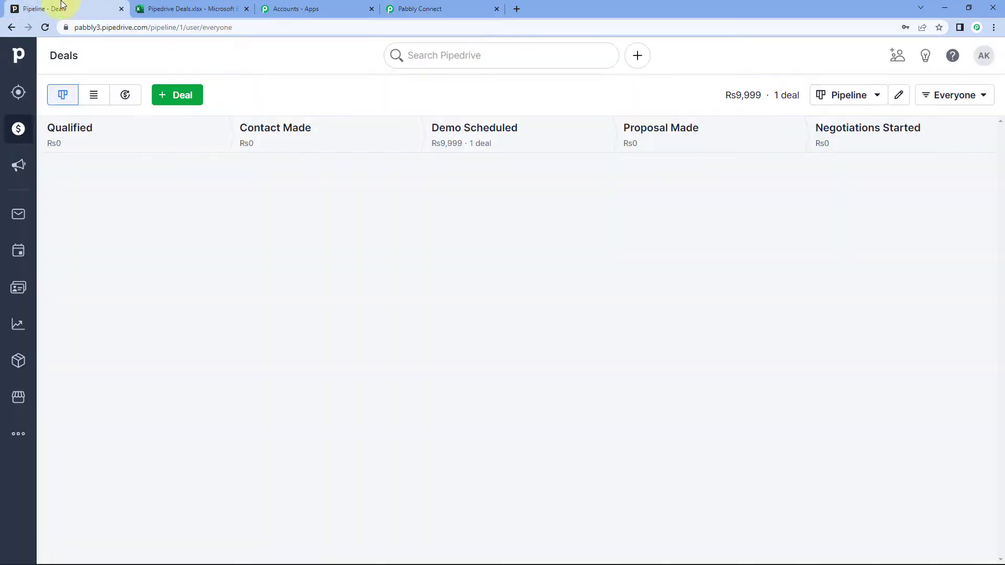
Copy the personal API token from Pipedrive's Personal preferences API tab
click(984, 62)
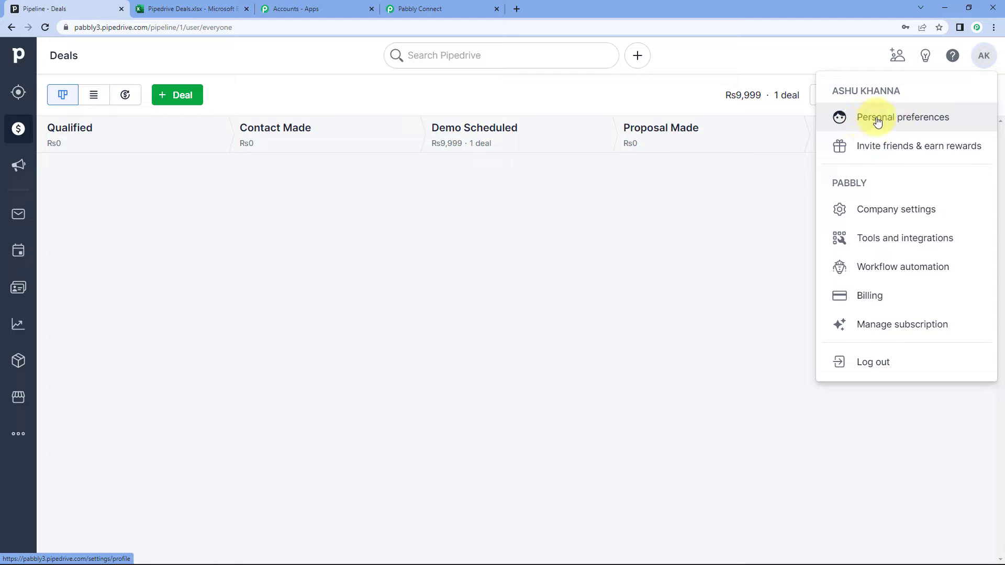
click(859, 120)
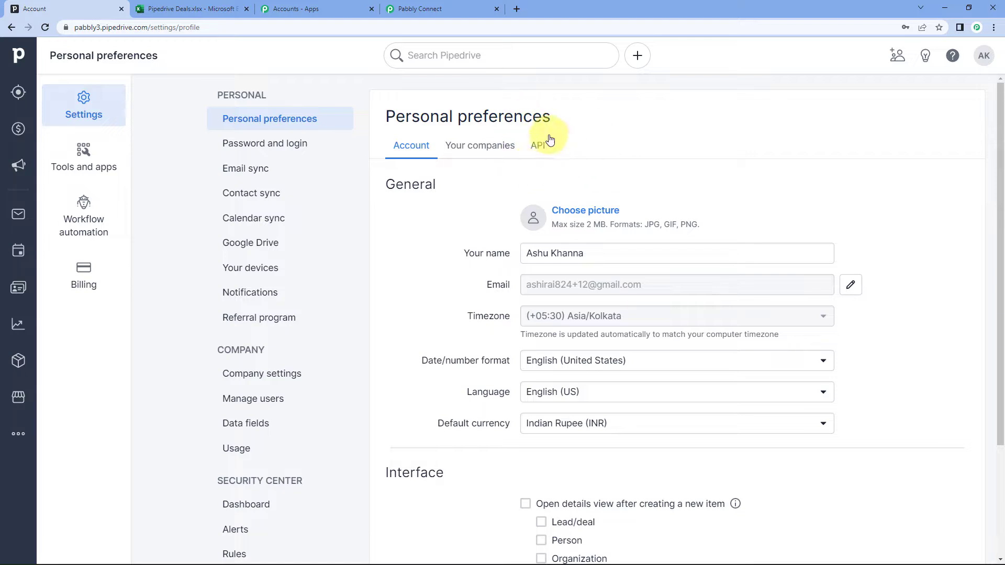
click(539, 151)
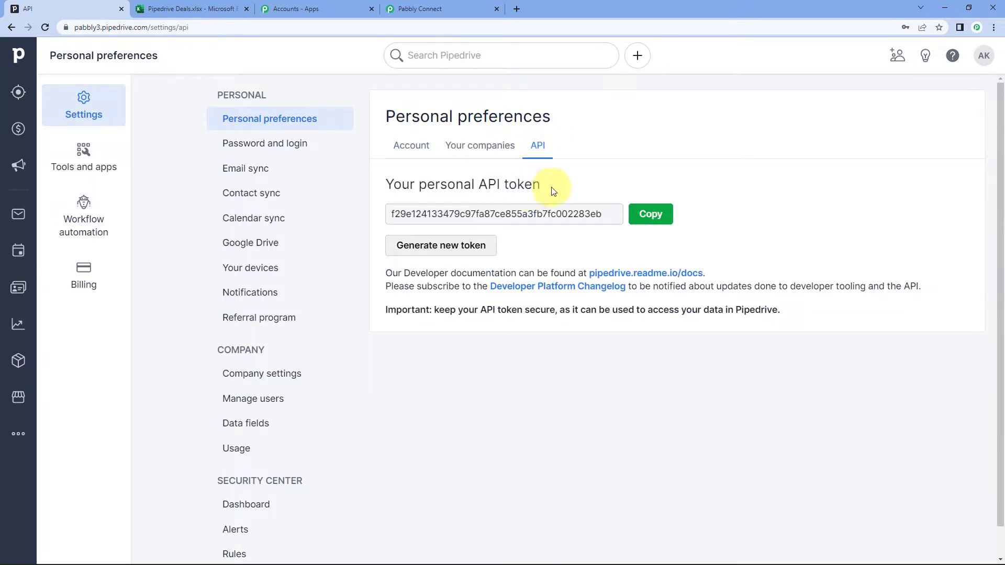
drag(547, 189, 479, 187)
click(607, 181)
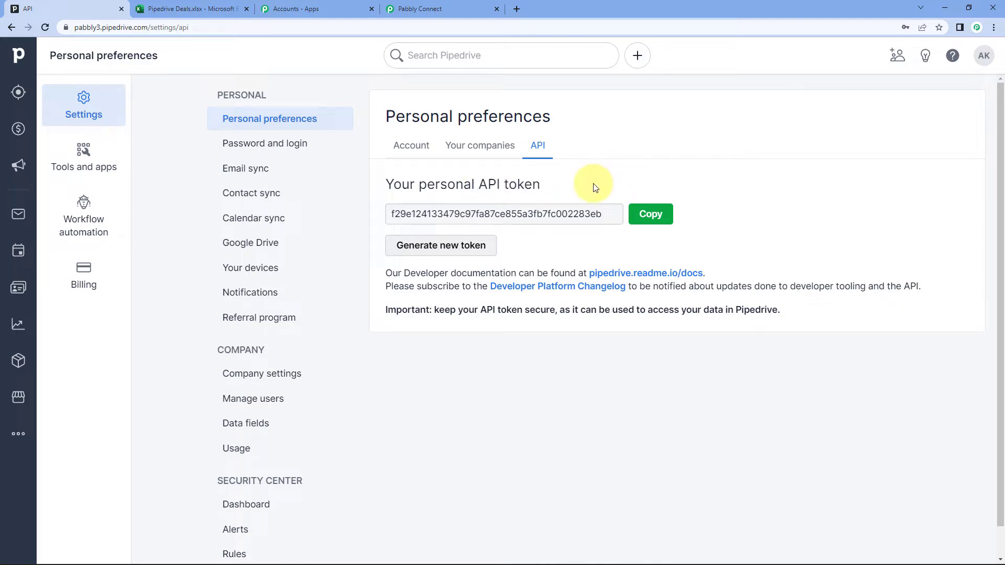
click(653, 215)
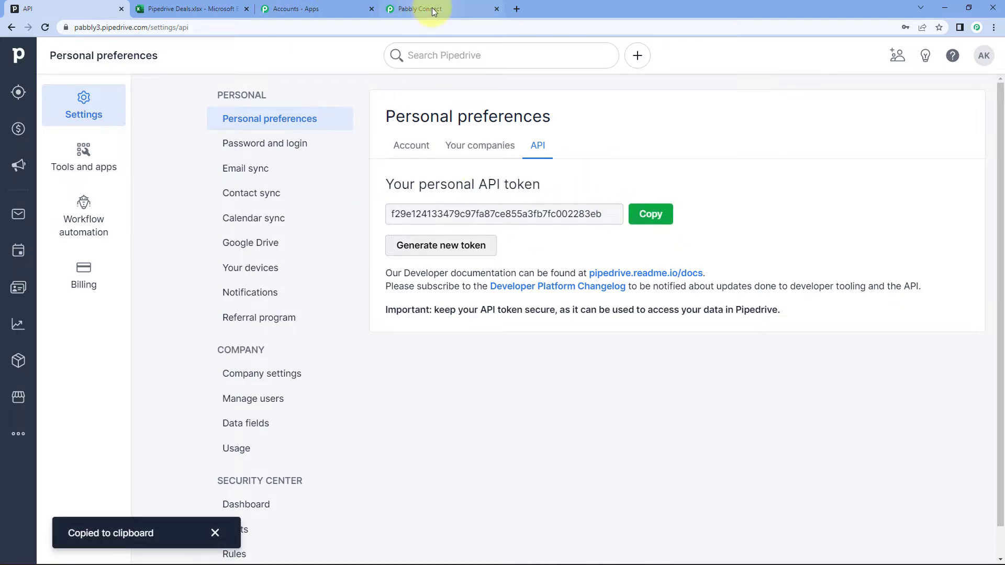
click(420, 9)
Paste the copied API token into the PipeDrive connection and save it
click(479, 330)
right_click(479, 330)
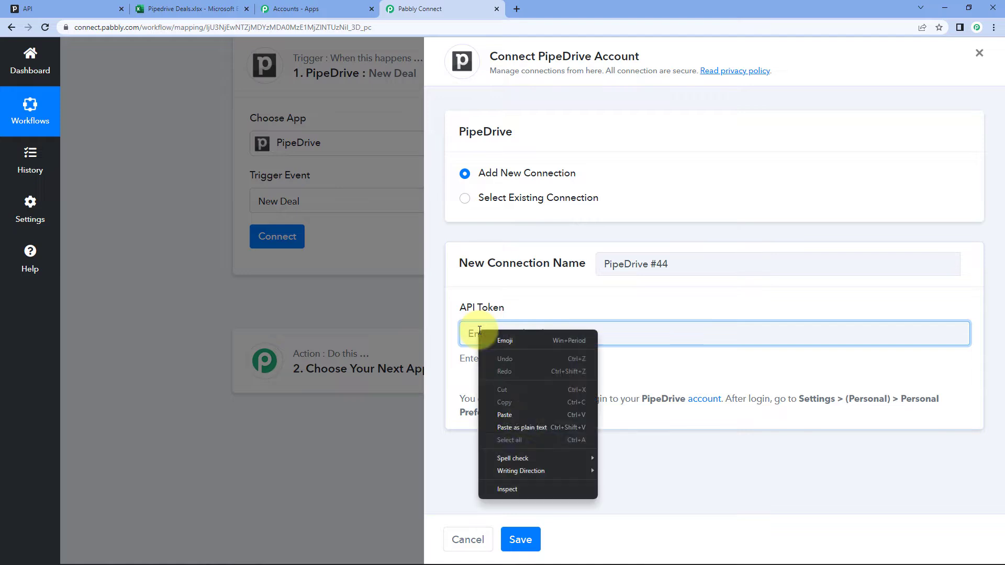
click(527, 418)
click(527, 547)
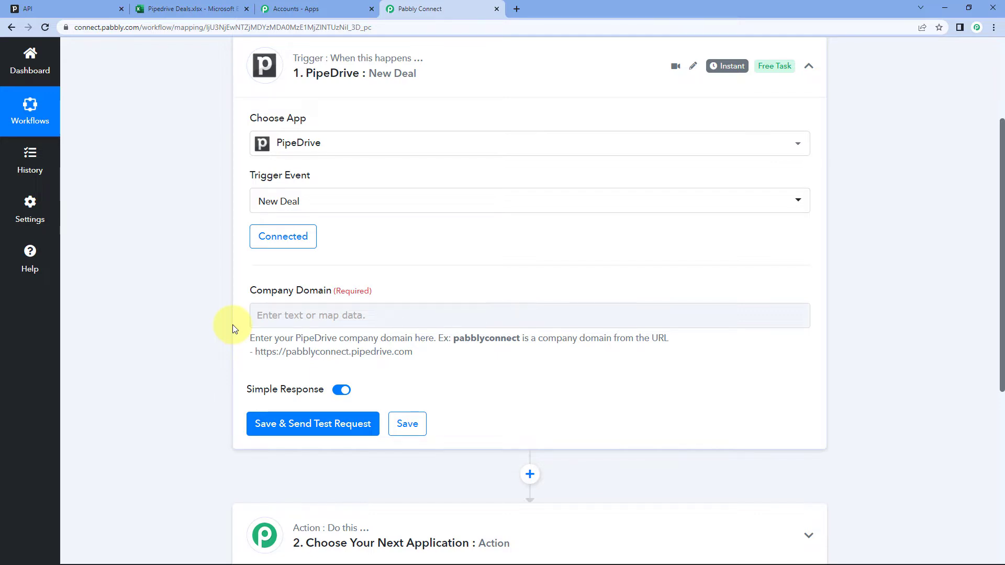
scroll(215, 283, down, 1)
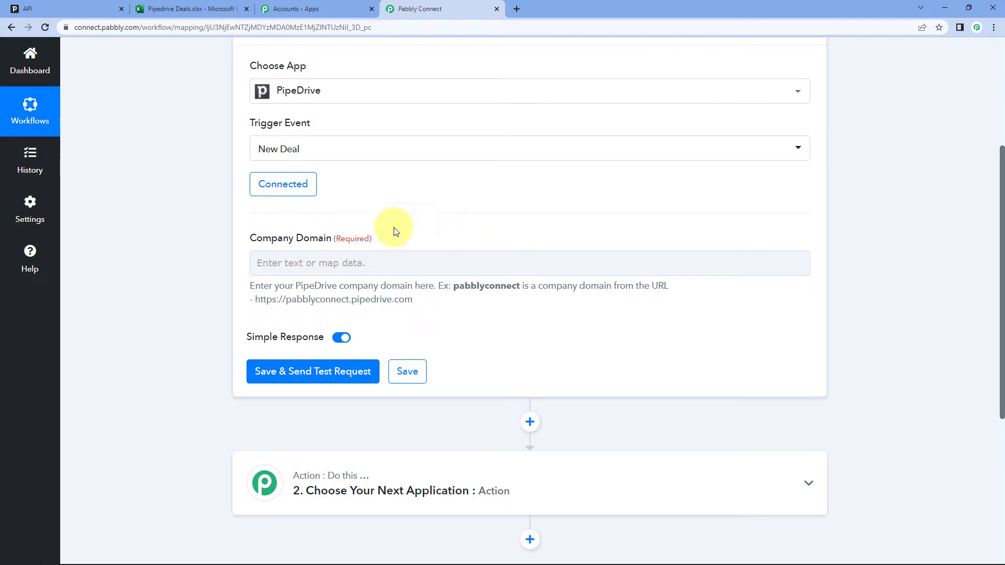
Copy the 'pabbly3' subdomain from Pipedrive's web address and focus the Company Domain field
click(66, 7)
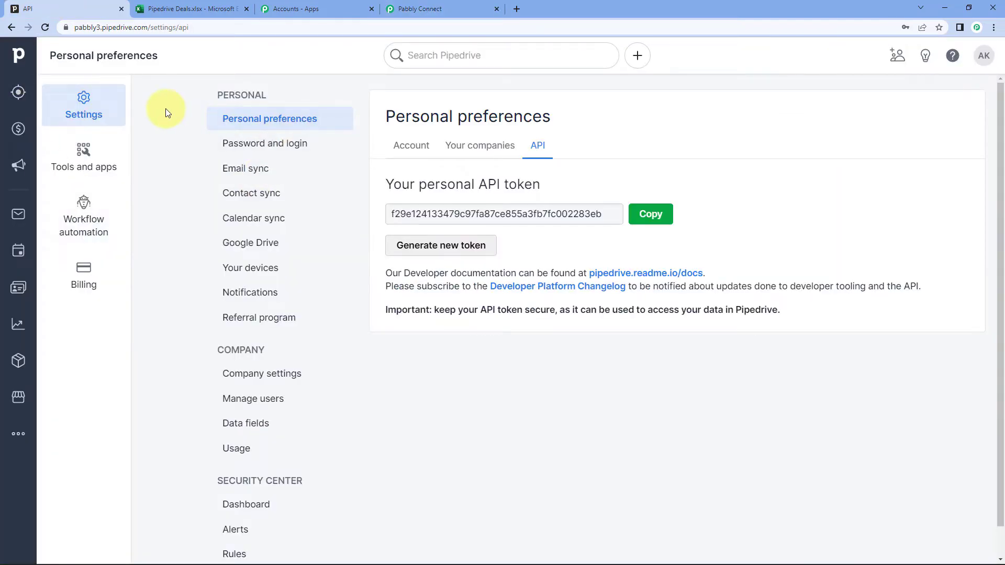
click(113, 26)
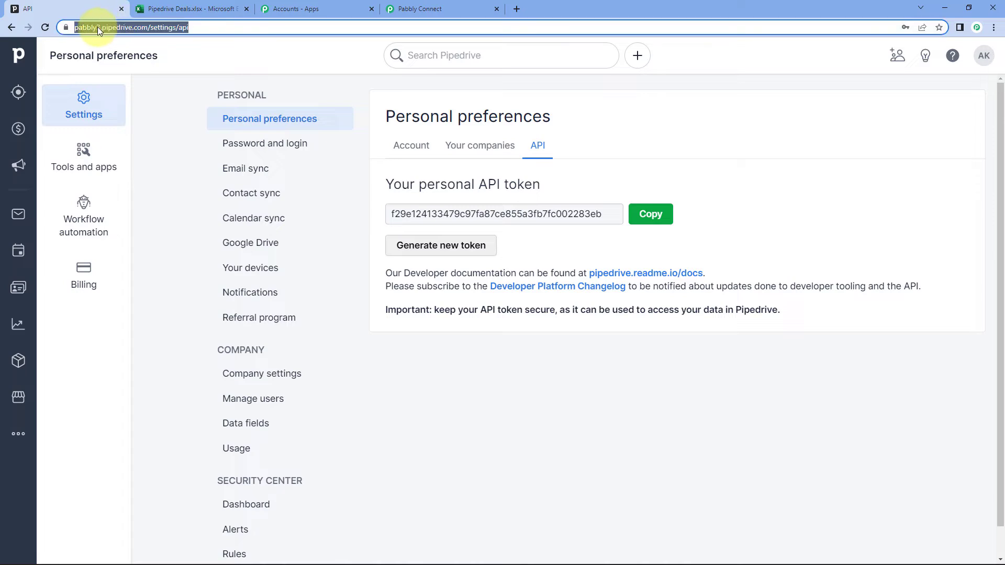
click(98, 26)
drag(97, 28, 125, 27)
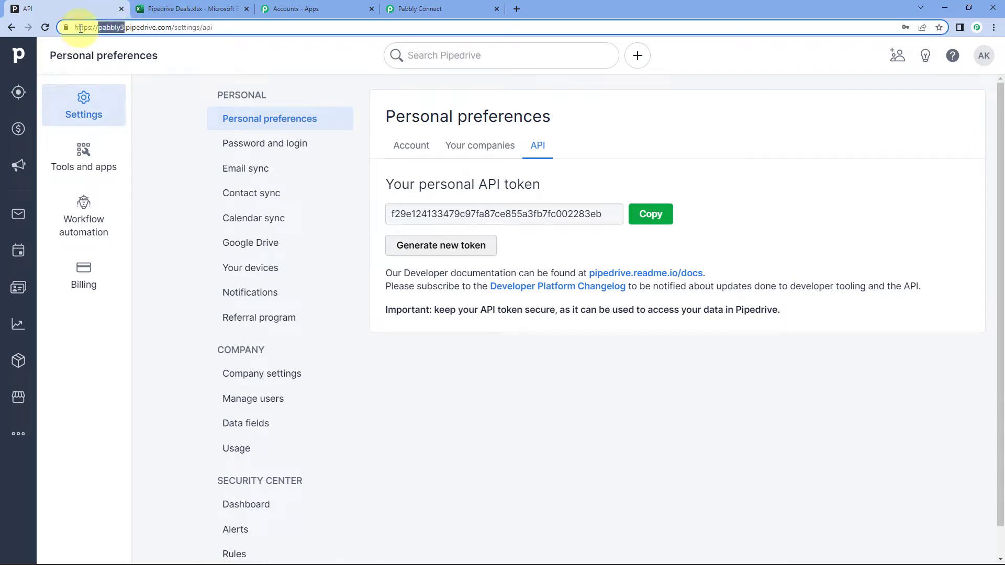
right_click(108, 29)
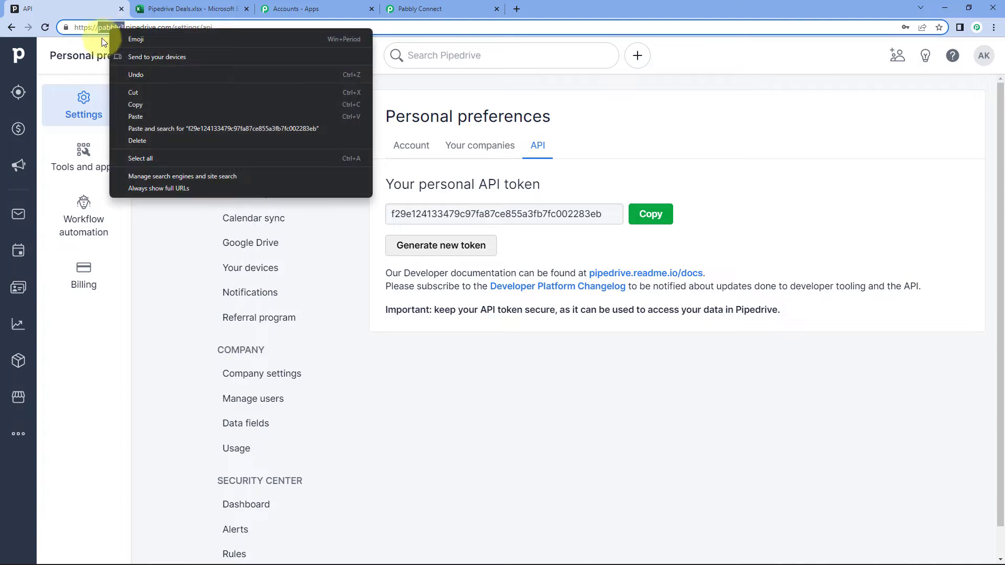
click(134, 106)
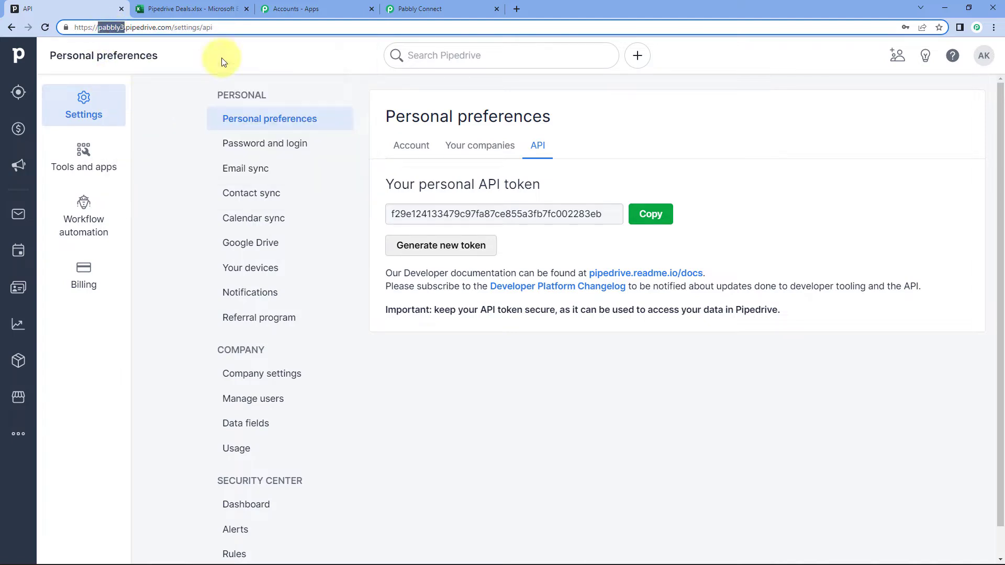
click(429, 9)
click(254, 263)
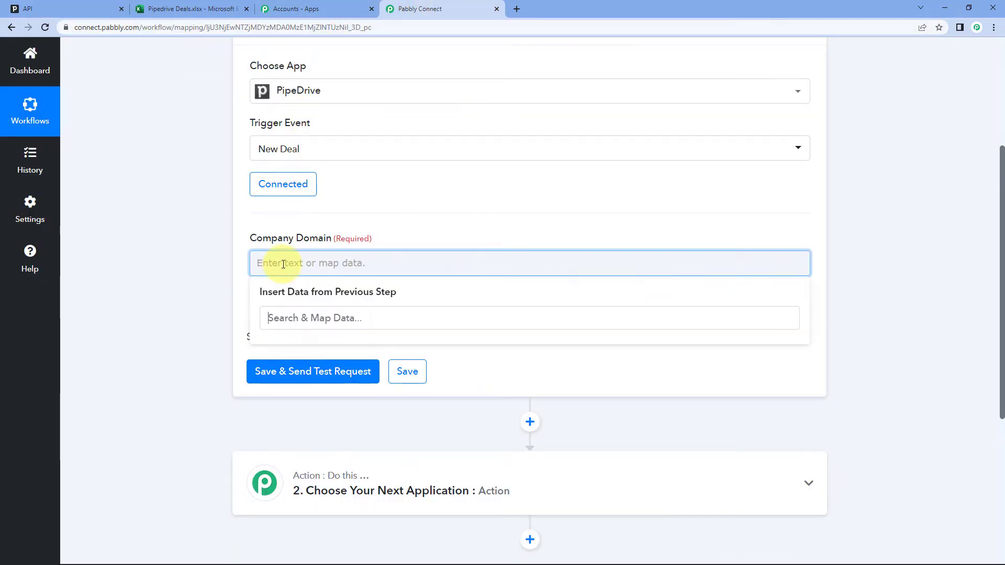
Paste pabbly3 as the Company Domain and send a test request awaiting a deal
right_click(282, 264)
click(304, 348)
click(209, 261)
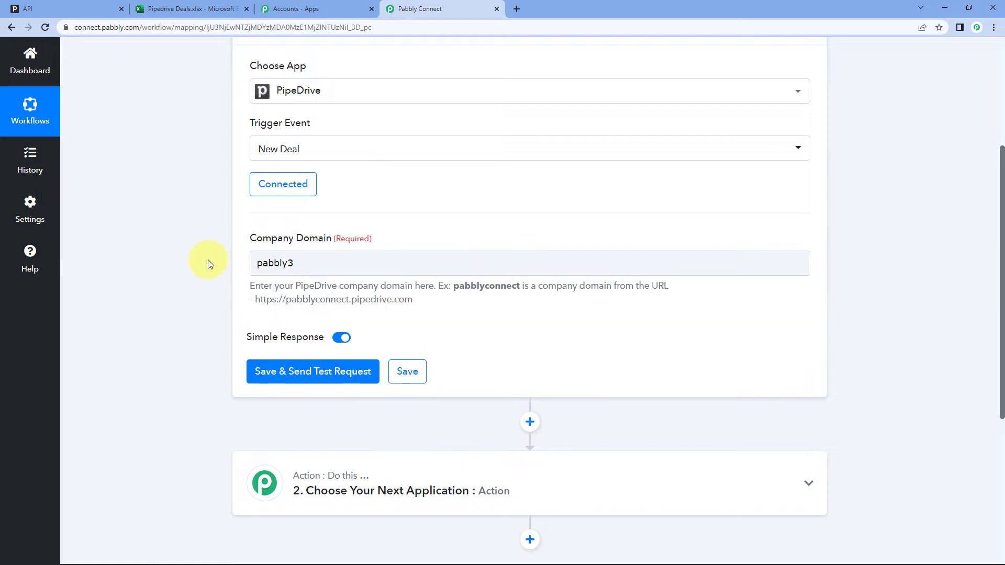
click(318, 371)
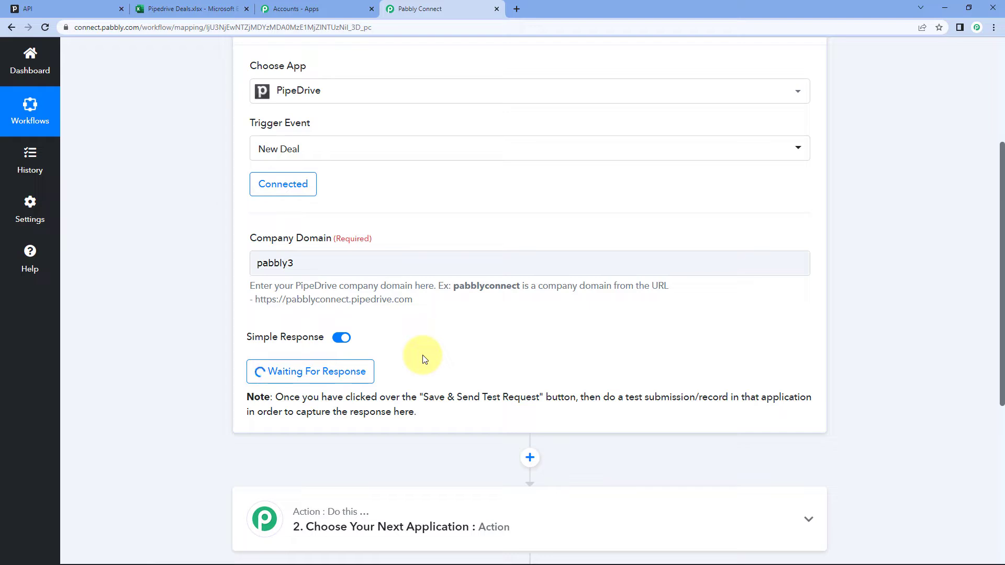
click(83, 5)
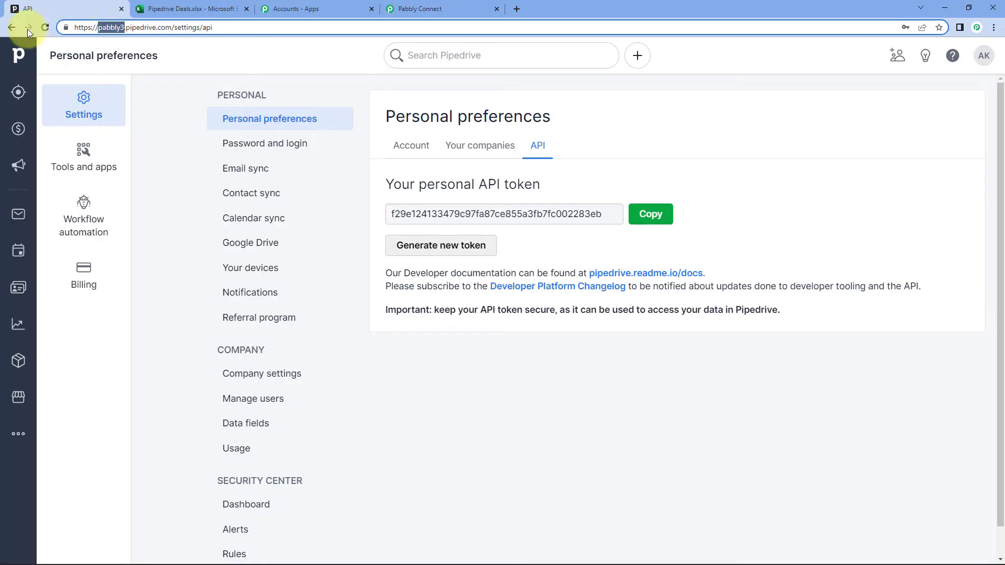
Start a 'Pabbly Deal' for a new contact at Pabbly: value 999, Demo Scheduled, closing 08/30/2022
click(19, 129)
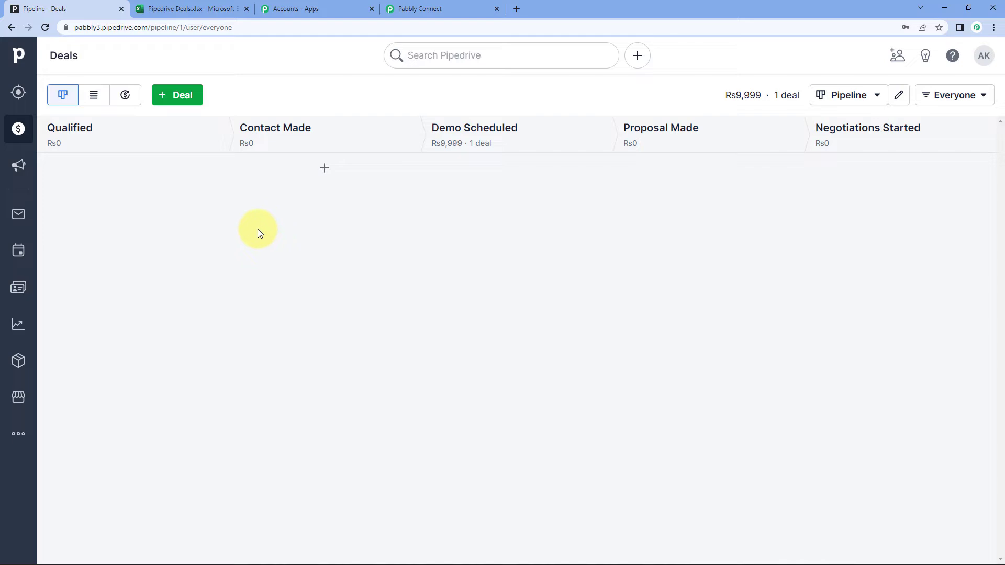
click(187, 93)
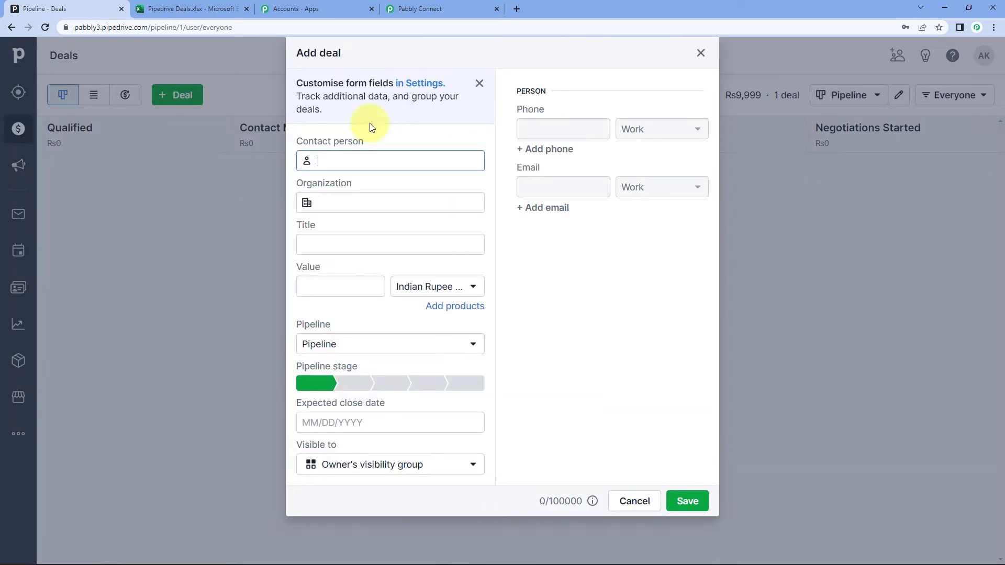
text(Demmy Name)
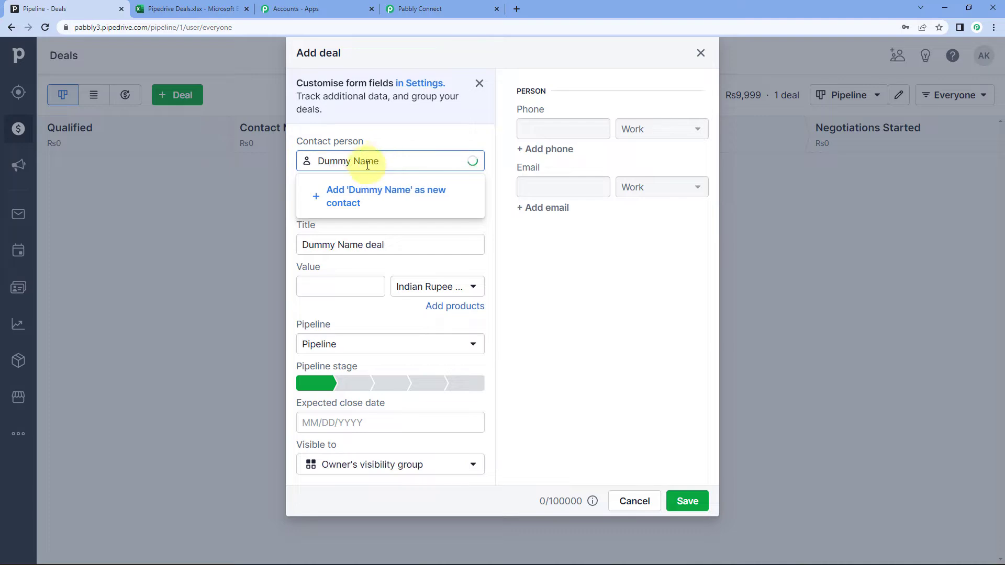
click(418, 218)
click(329, 197)
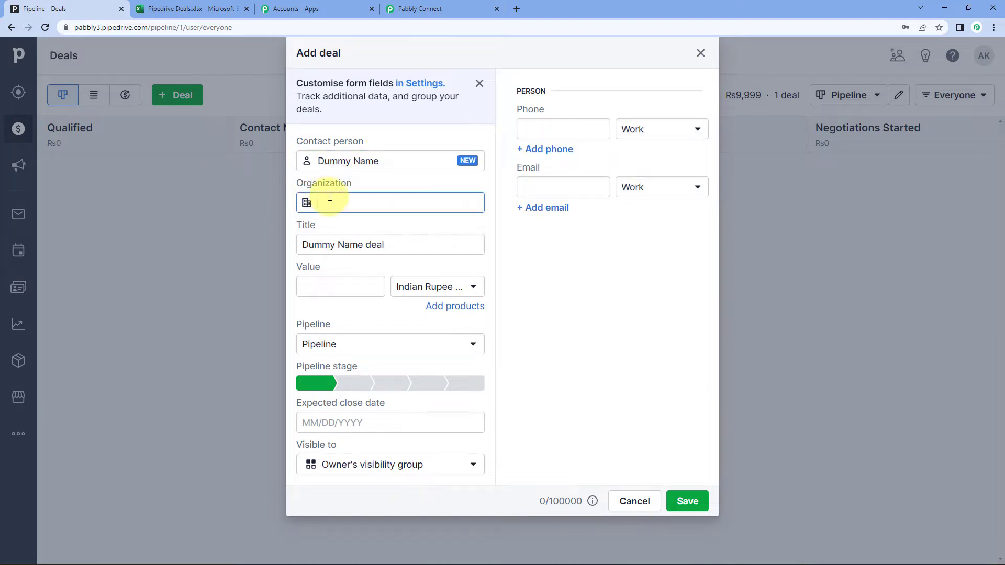
text(Pabbly)
click(605, 285)
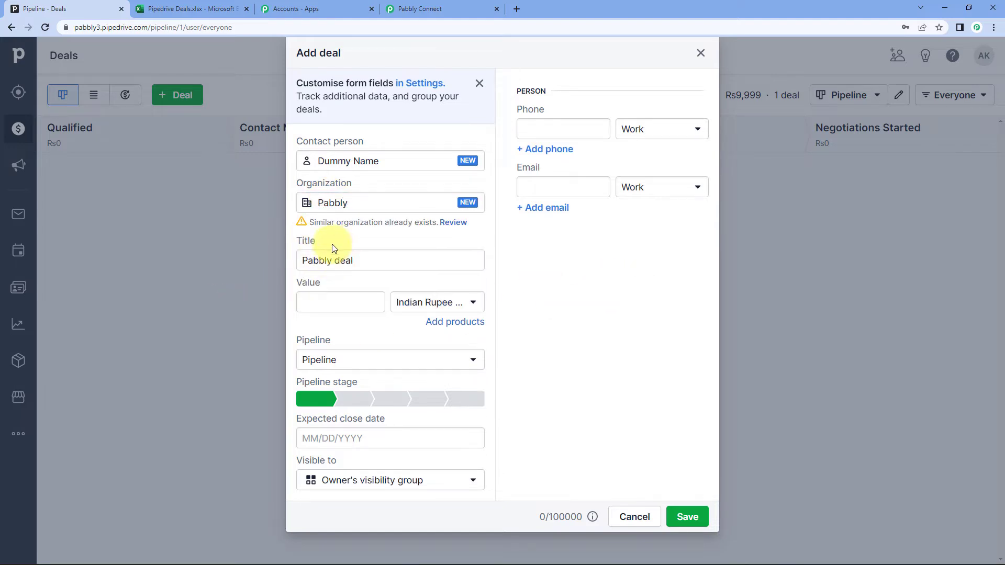
click(339, 263)
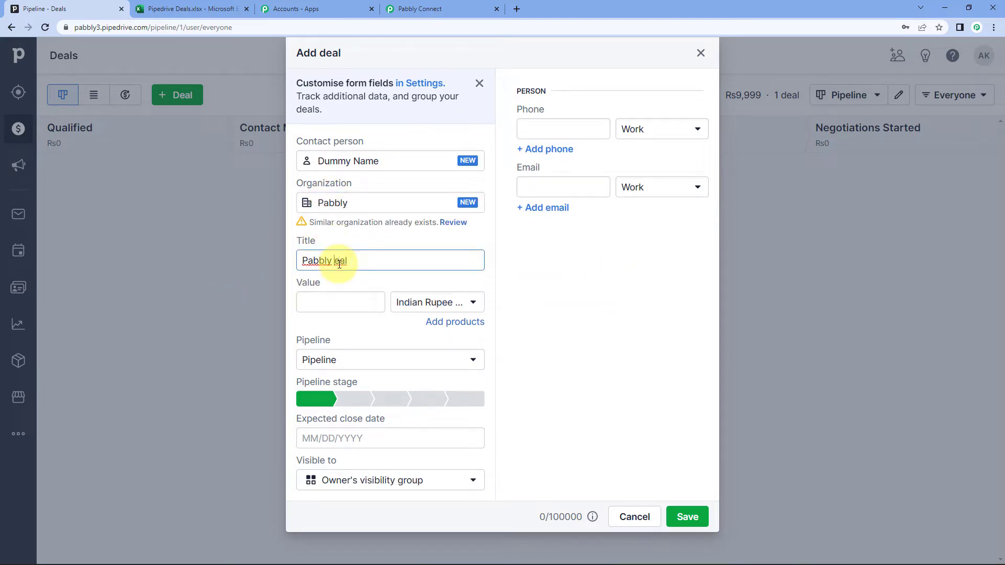
click(337, 305)
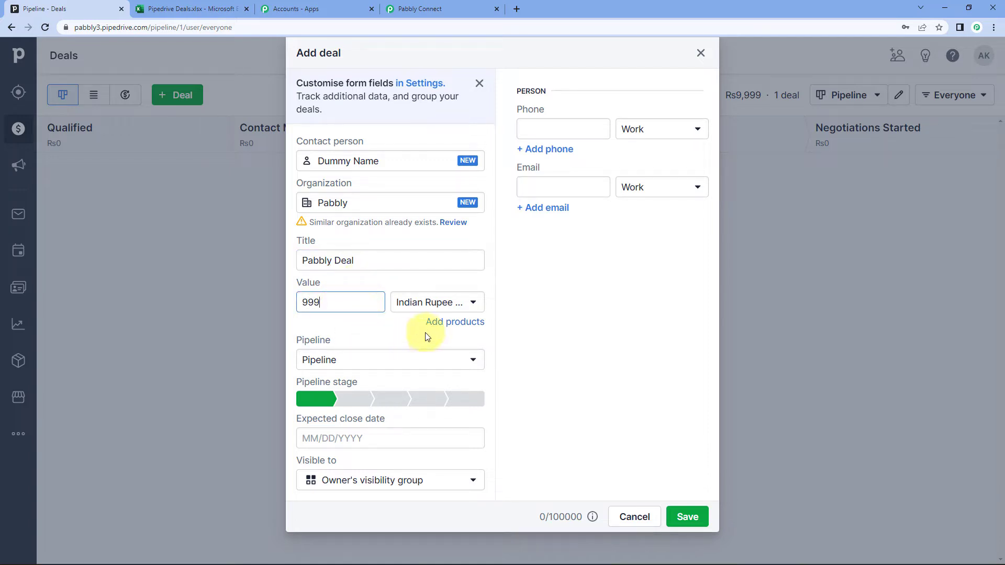
click(381, 402)
click(331, 440)
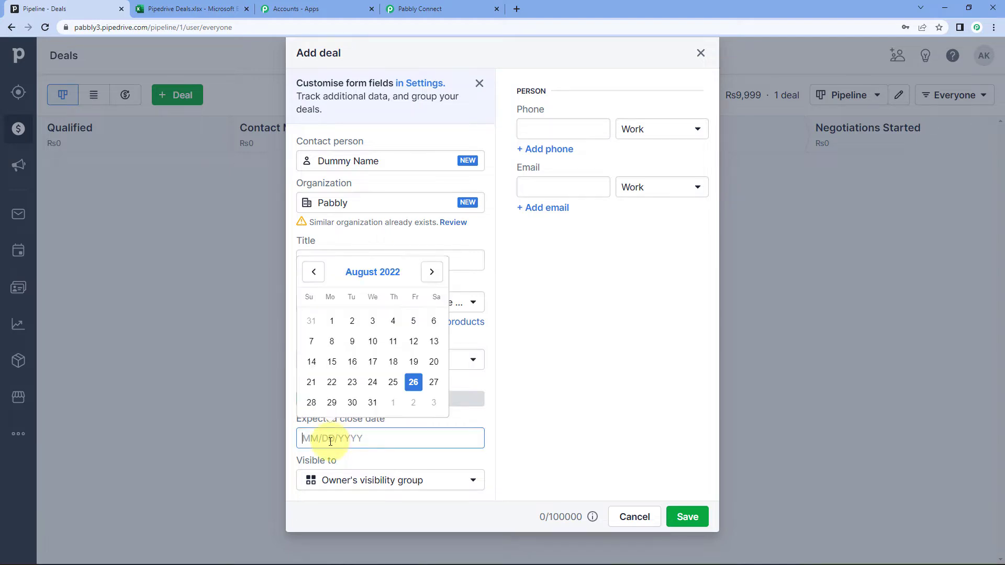
click(349, 401)
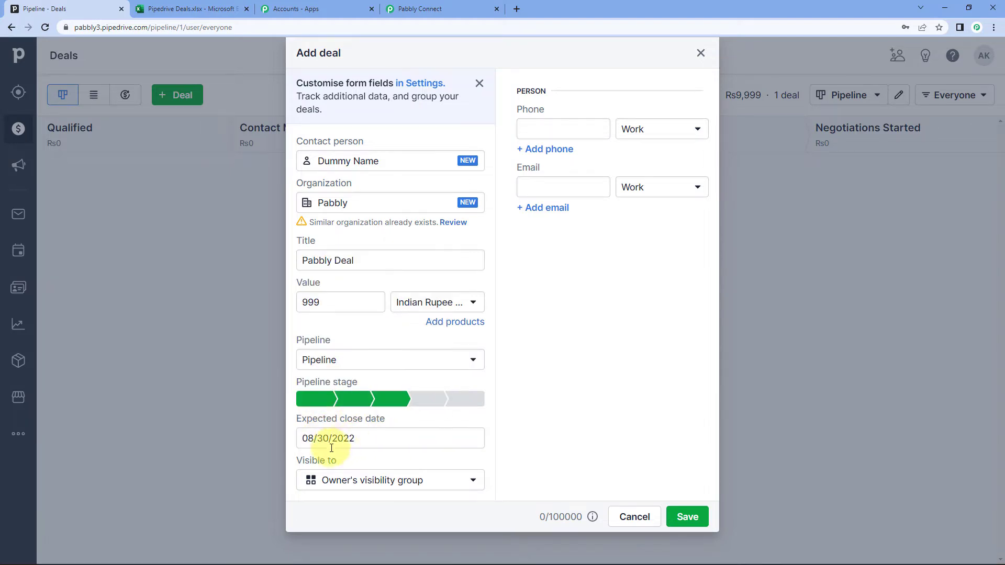
Add the contact's phone number and e-mail, then save the deal
click(541, 124)
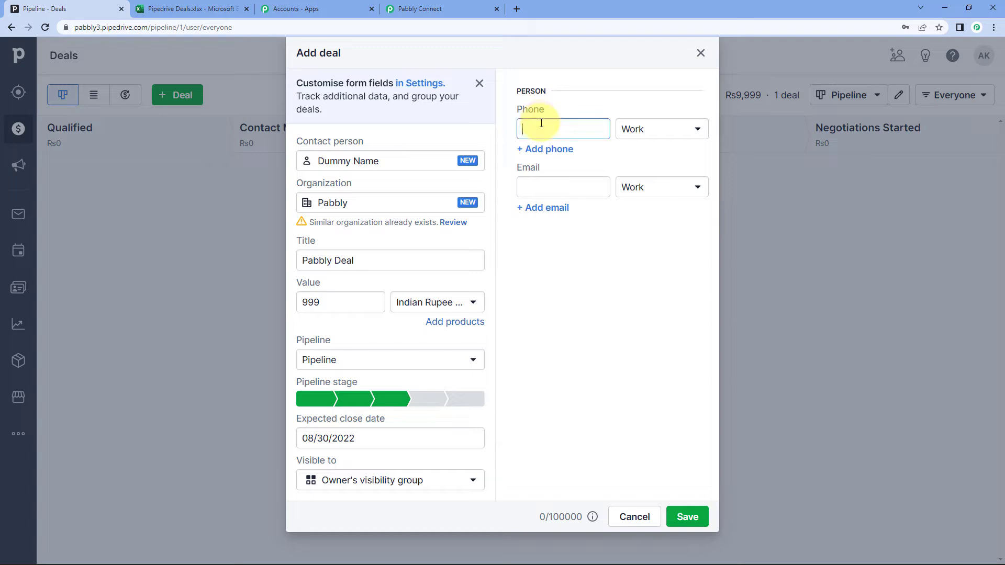
text(132467980)
click(536, 181)
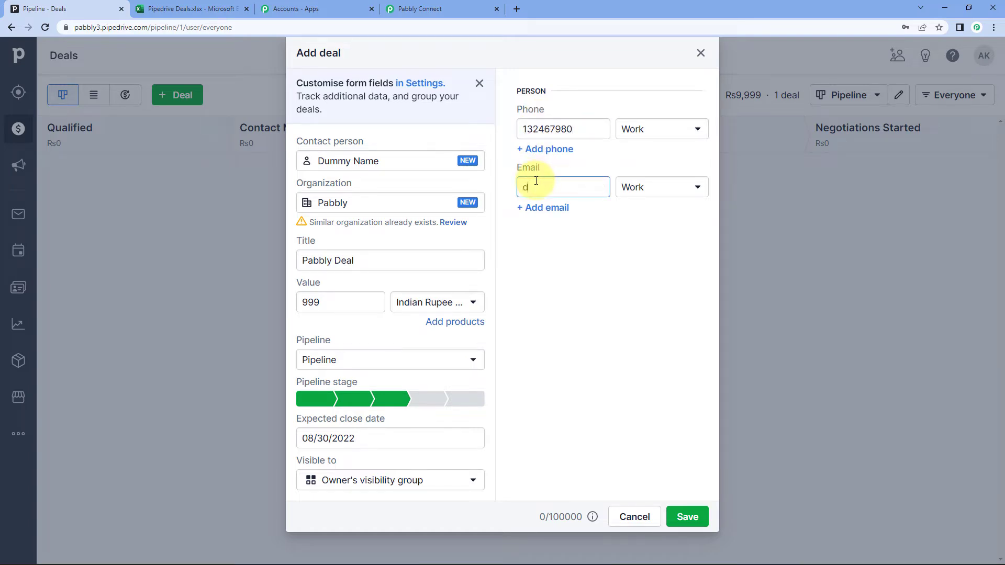
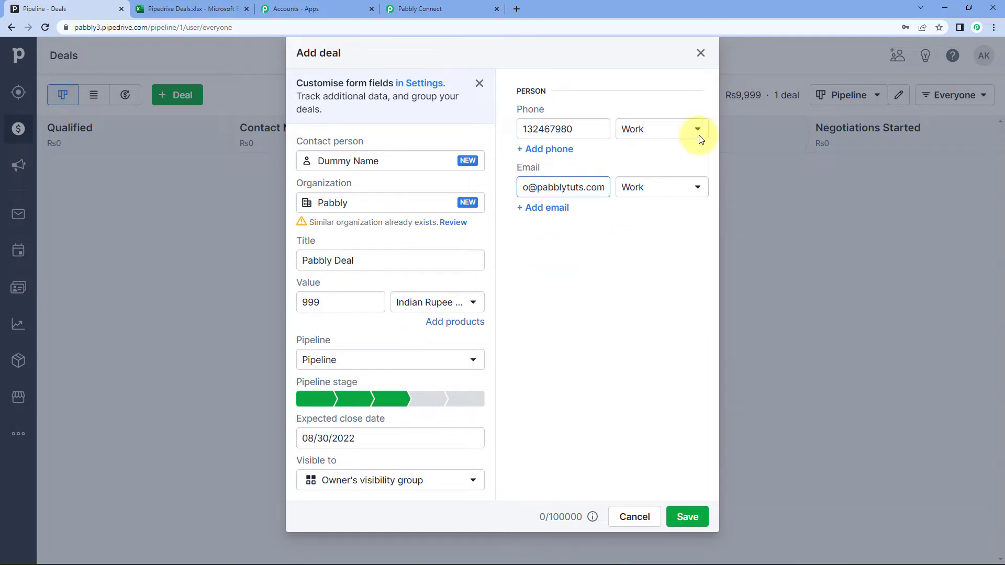
click(687, 517)
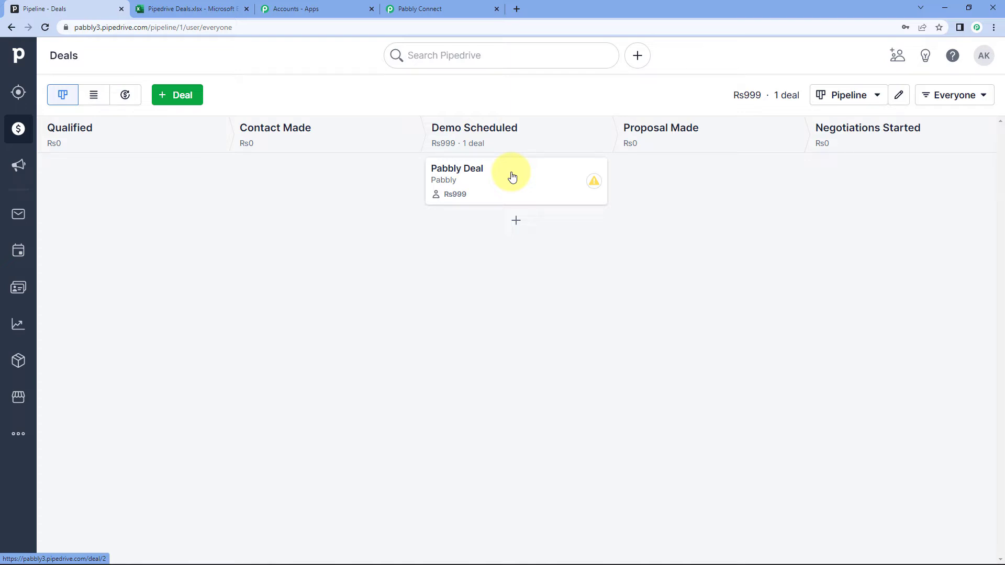
click(458, 8)
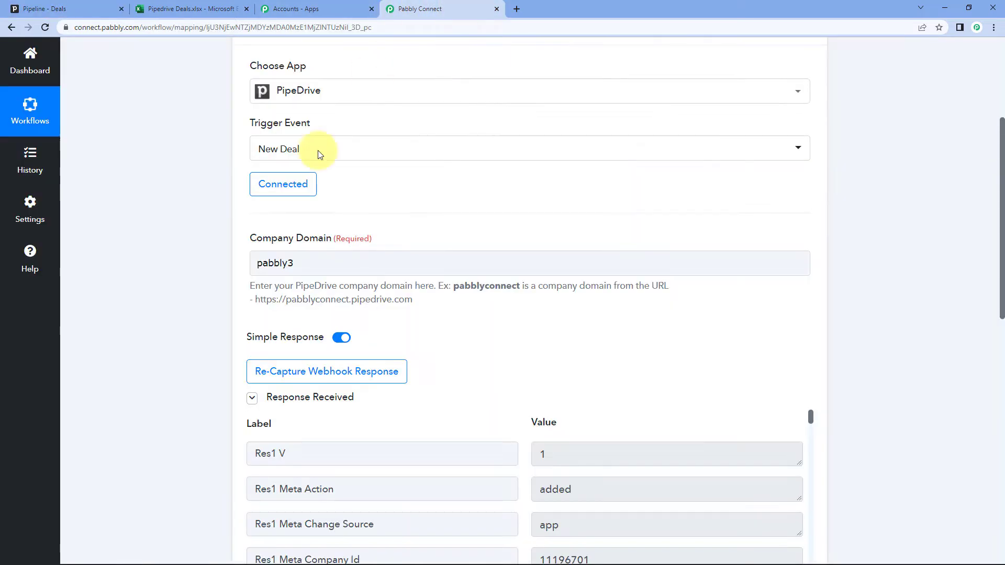
Scroll through the captured response, highlighting the person name and the 999 value
scroll(157, 307, down, 3)
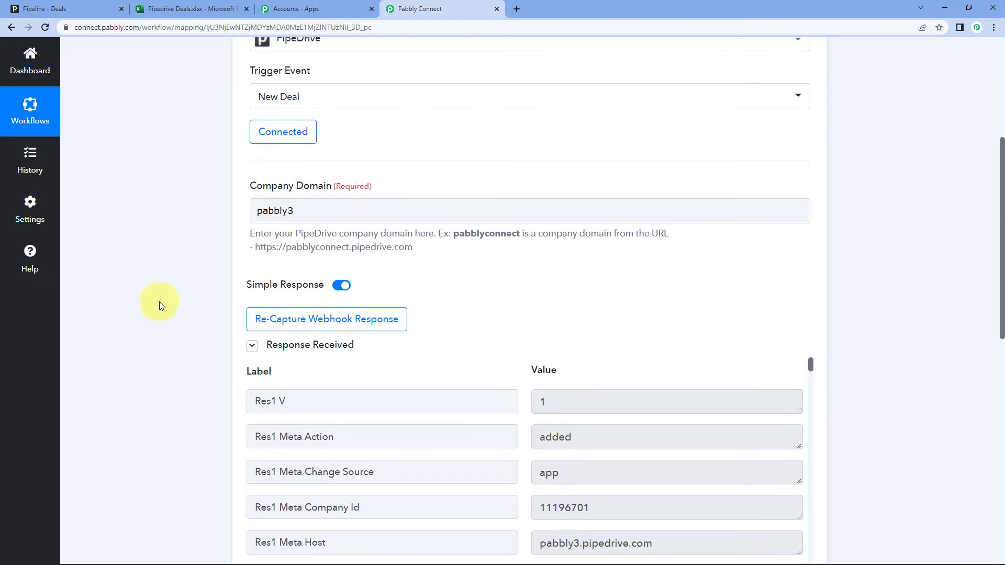
scroll(201, 230, down, 1)
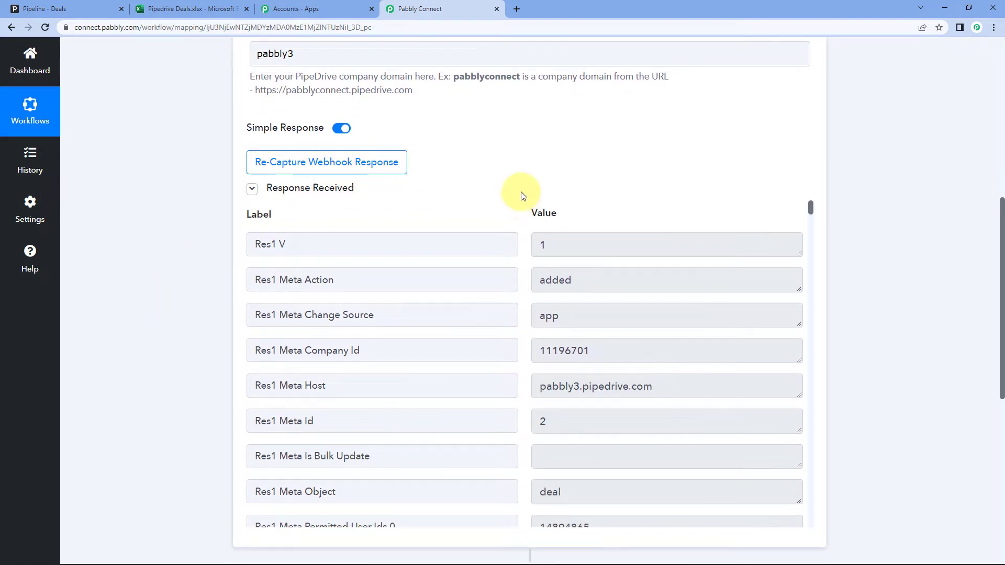
scroll(513, 189, down, 1)
scroll(514, 183, down, 5)
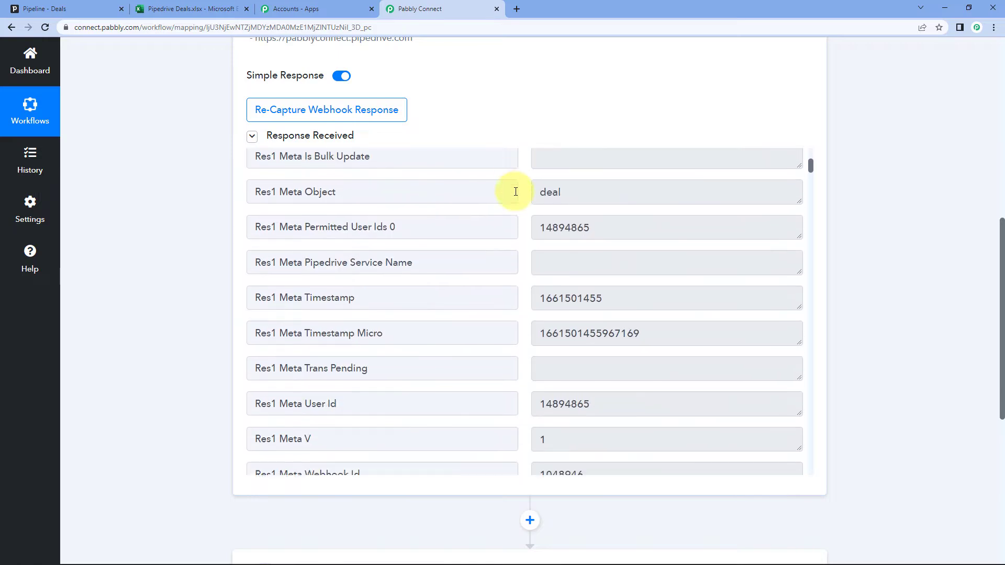
scroll(515, 191, down, 6)
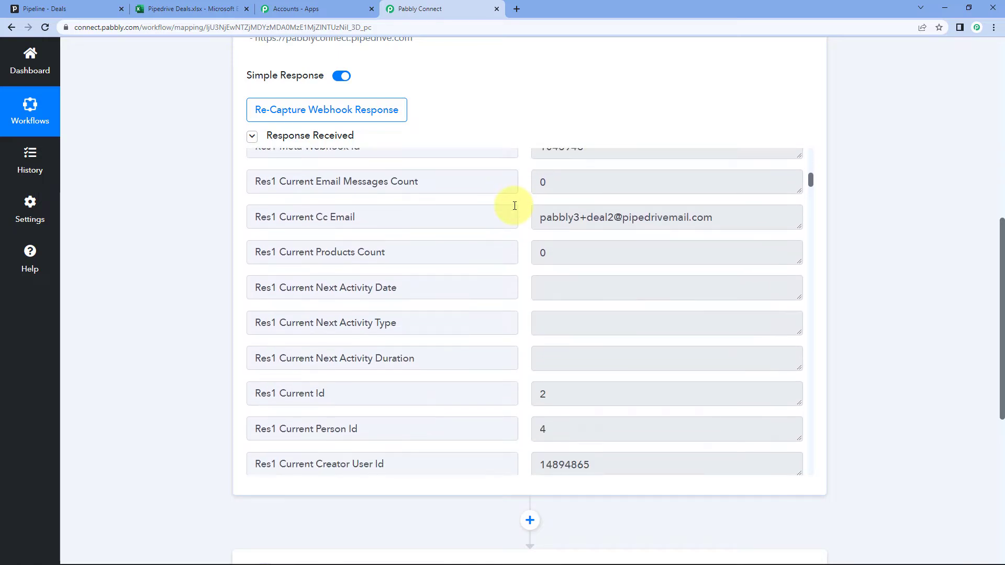
scroll(514, 209, down, 7)
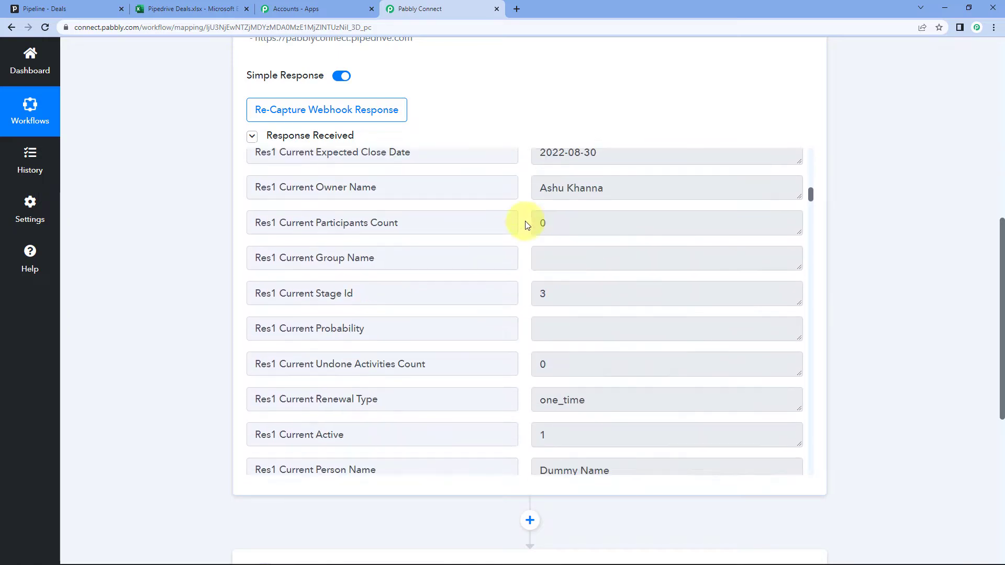
scroll(527, 226, down, 1)
scroll(527, 224, down, 1)
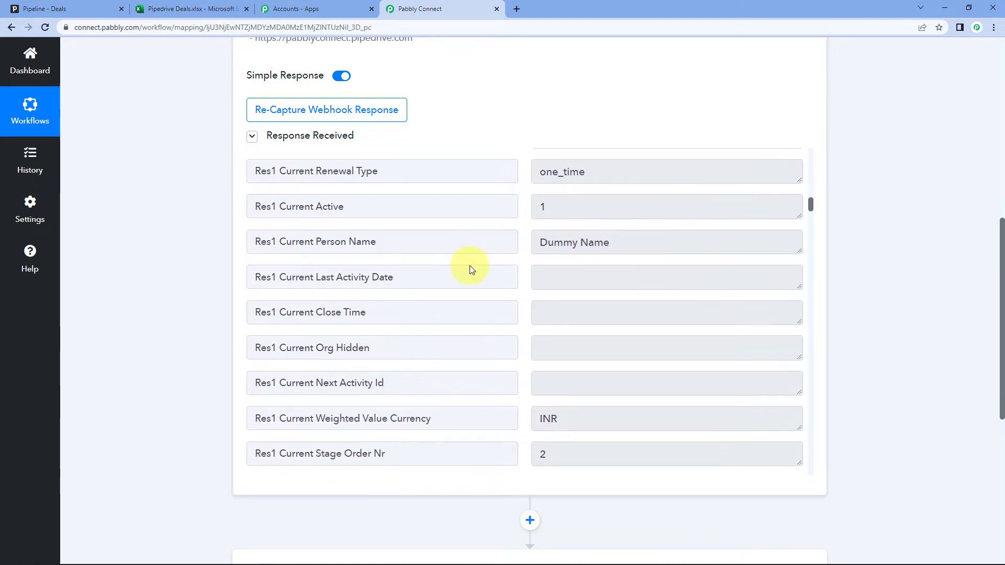
drag(540, 244, 644, 249)
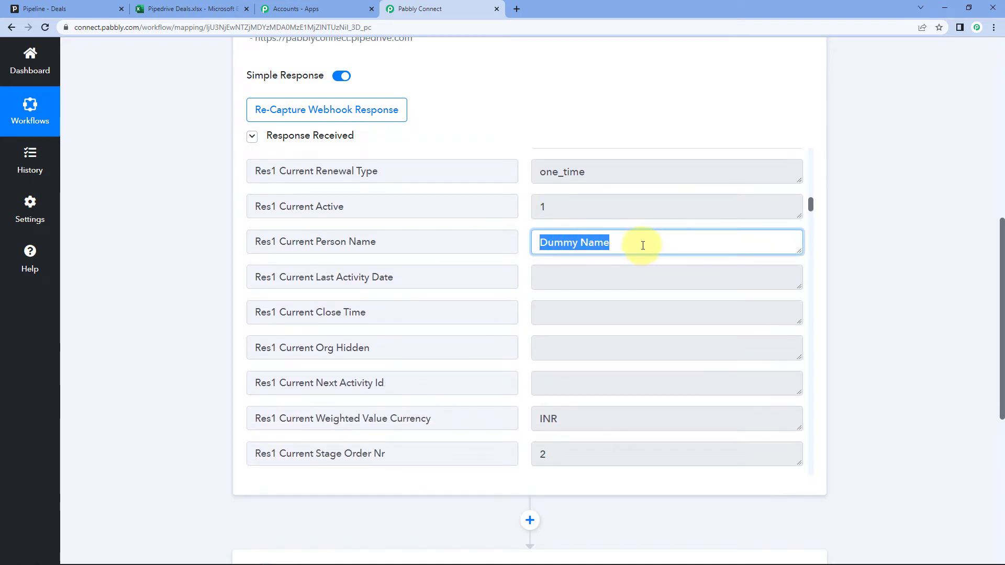
click(642, 245)
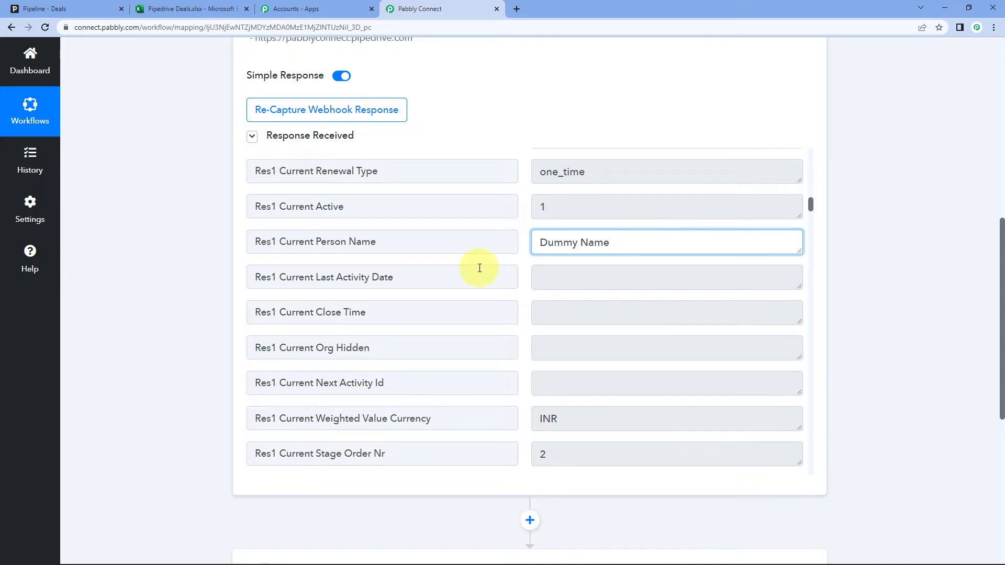
scroll(513, 252, down, 6)
scroll(518, 249, down, 3)
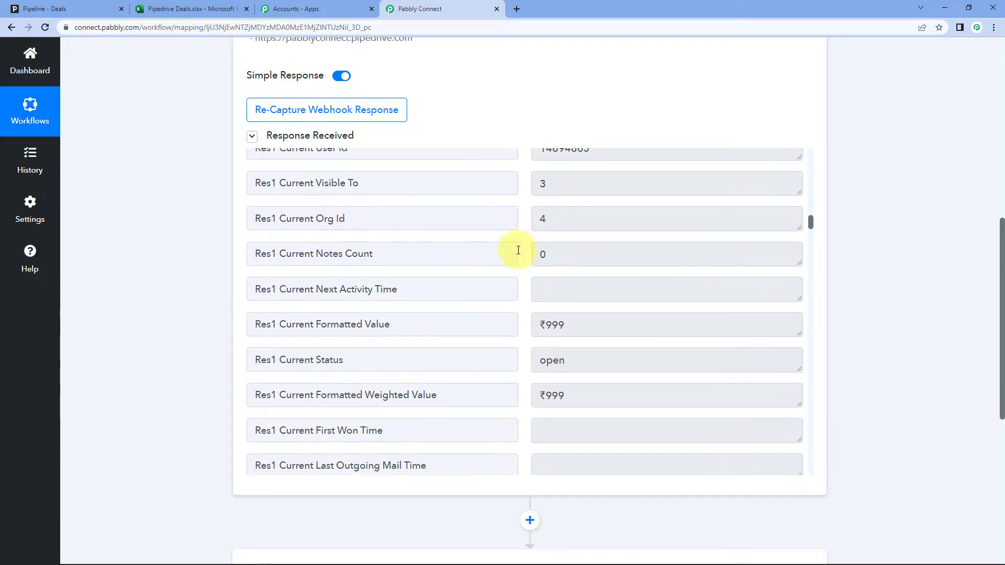
drag(606, 262, 558, 266)
click(544, 265)
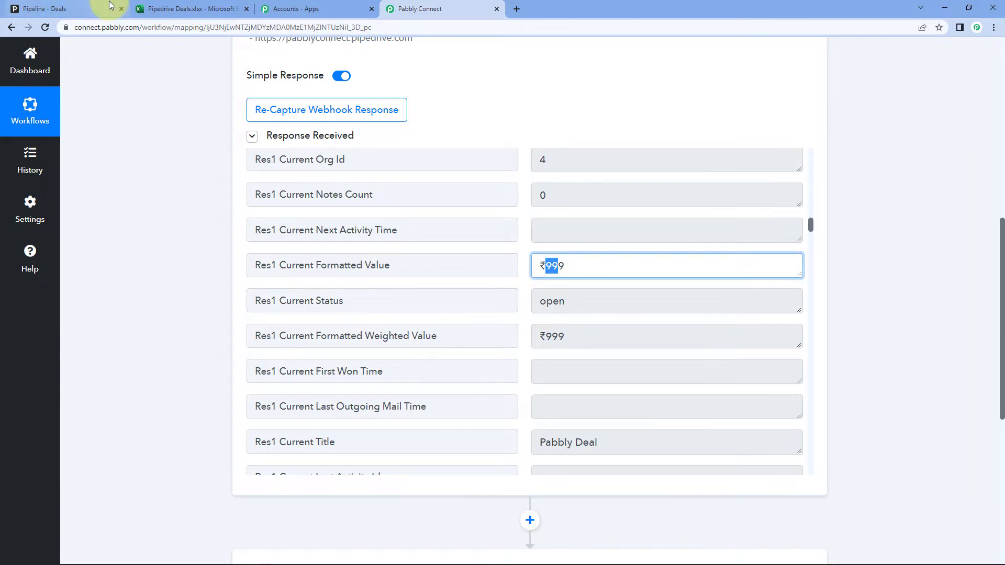
click(102, 8)
click(453, 9)
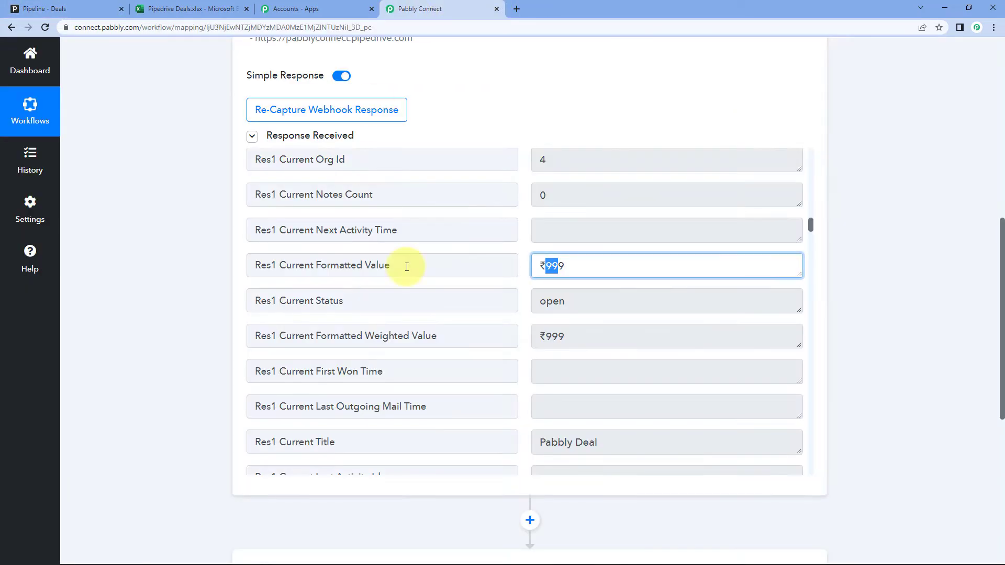
click(524, 295)
Continue through the response, pointing out the Pabbly Deal title and the contact's e-mail and phone
scroll(523, 295, down, 2)
scroll(527, 297, down, 1)
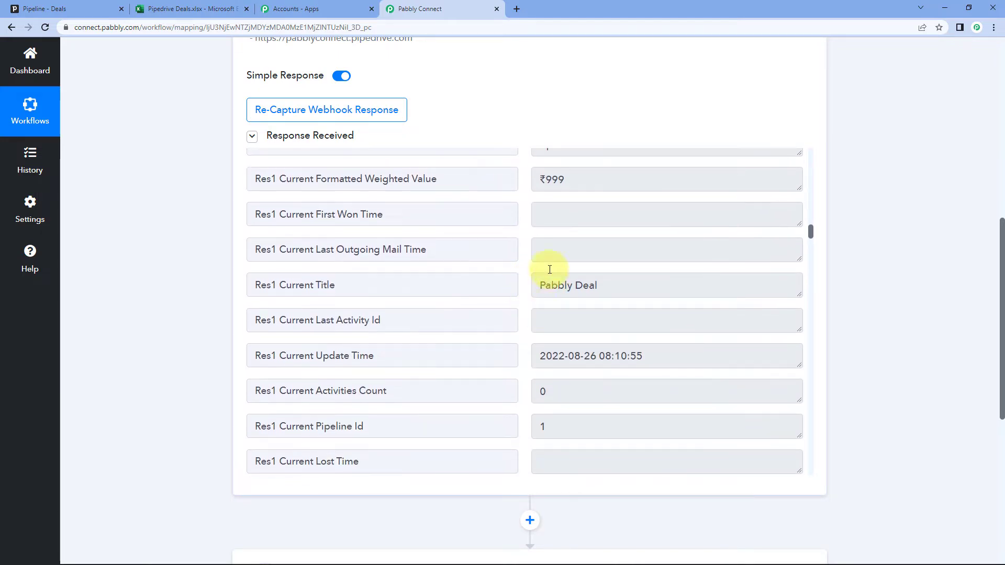
drag(535, 285, 590, 285)
click(529, 291)
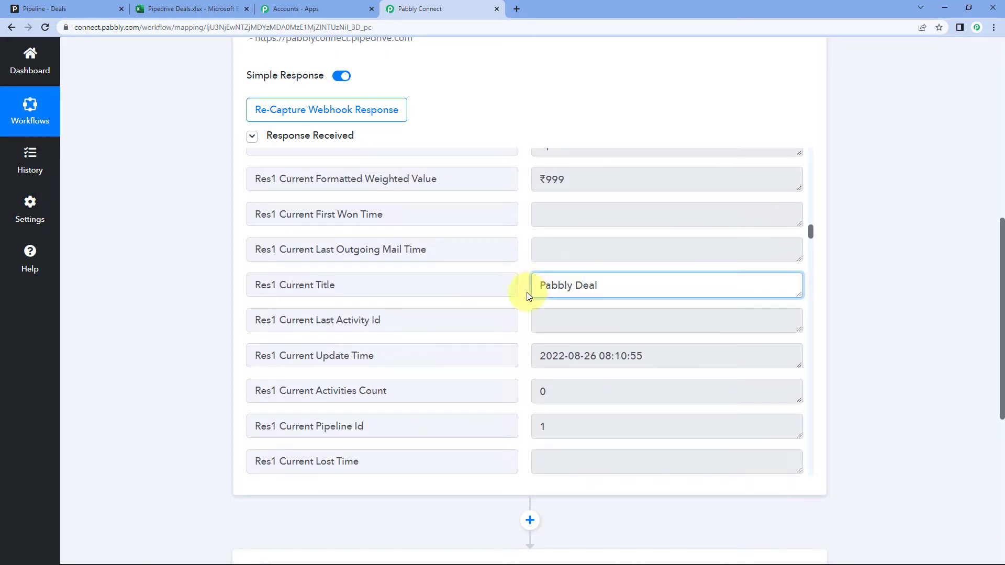
scroll(529, 291, down, 3)
scroll(530, 294, down, 1)
scroll(530, 294, down, 8)
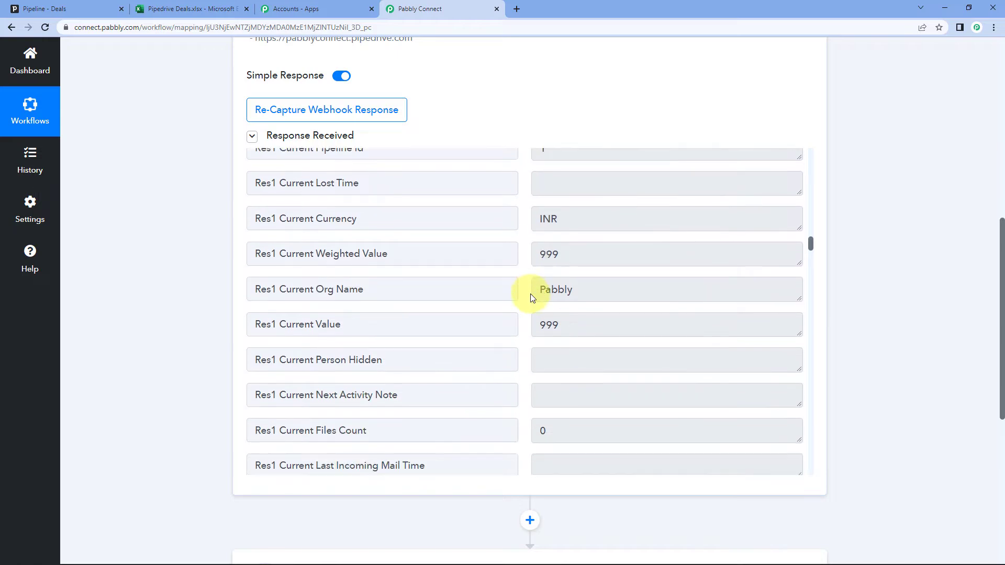
scroll(523, 316, down, 4)
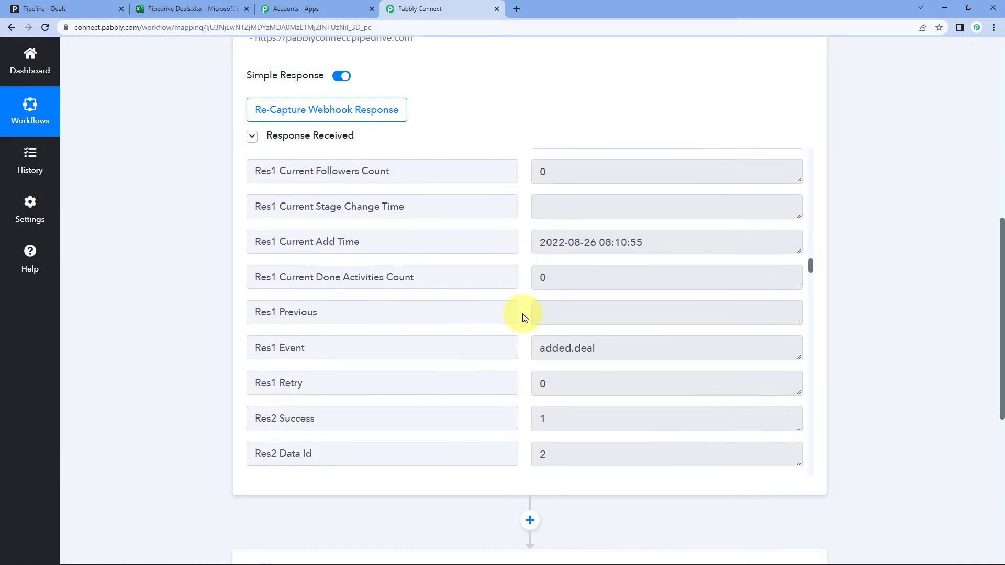
scroll(523, 316, down, 10)
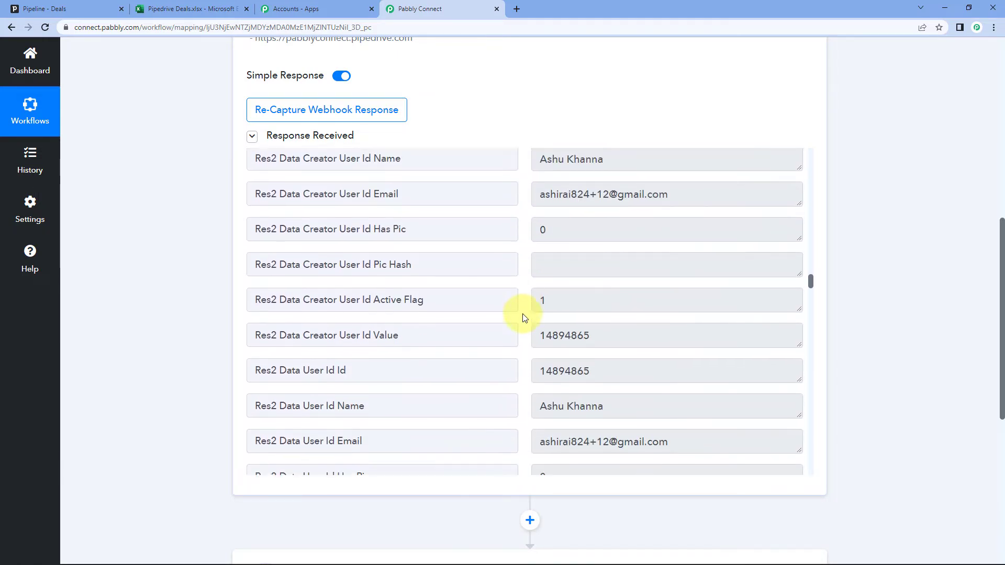
scroll(524, 316, down, 3)
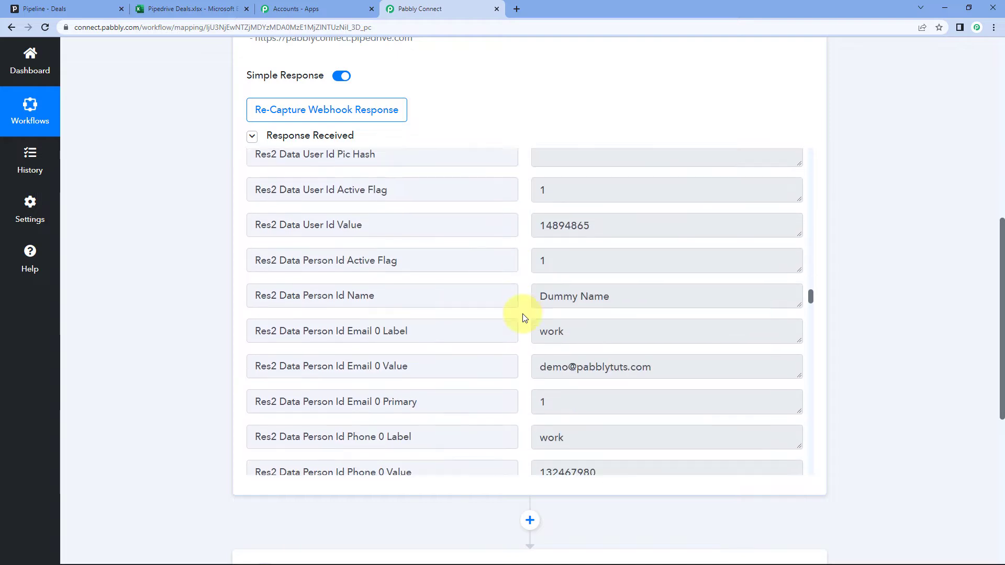
drag(660, 254, 490, 271)
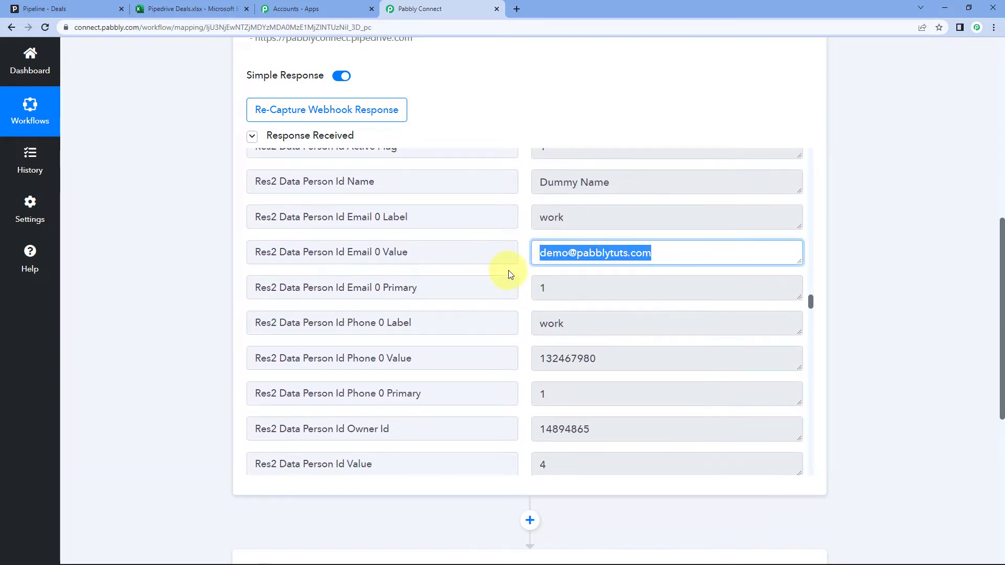
scroll(524, 275, down, 1)
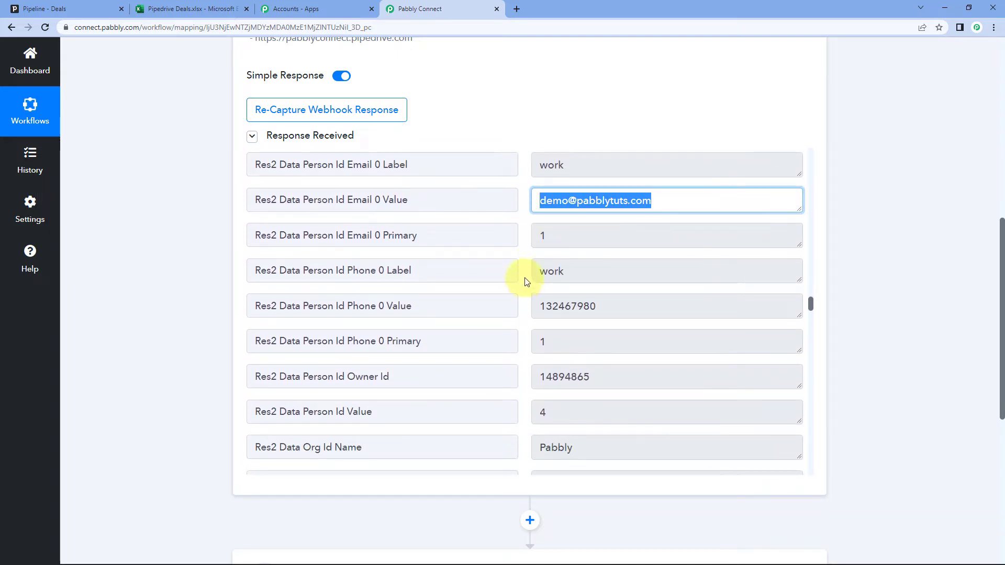
scroll(526, 281, down, 1)
drag(614, 267, 528, 281)
scroll(523, 286, down, 1)
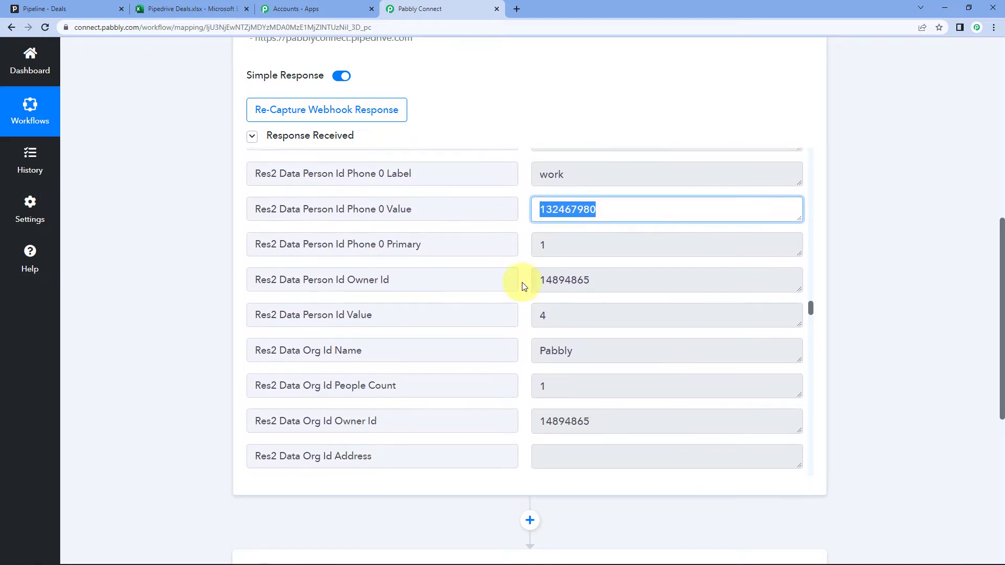
scroll(524, 286, down, 10)
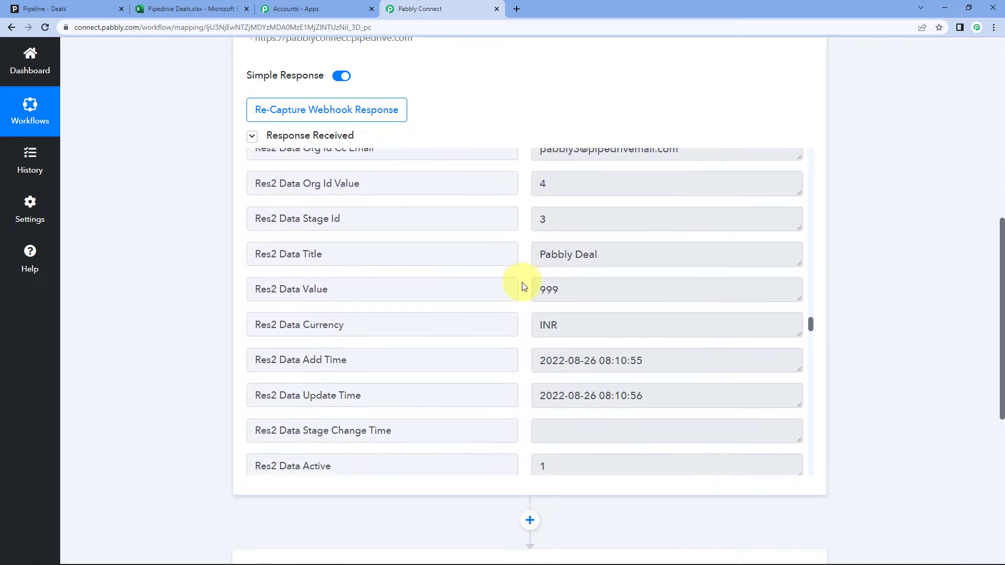
scroll(524, 287, down, 3)
scroll(524, 287, down, 3)
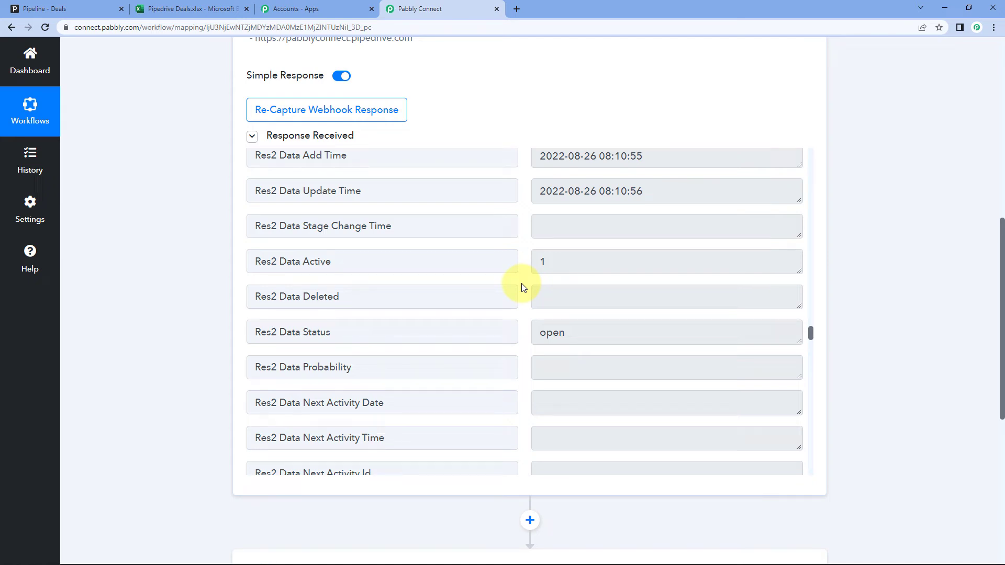
scroll(523, 288, down, 1)
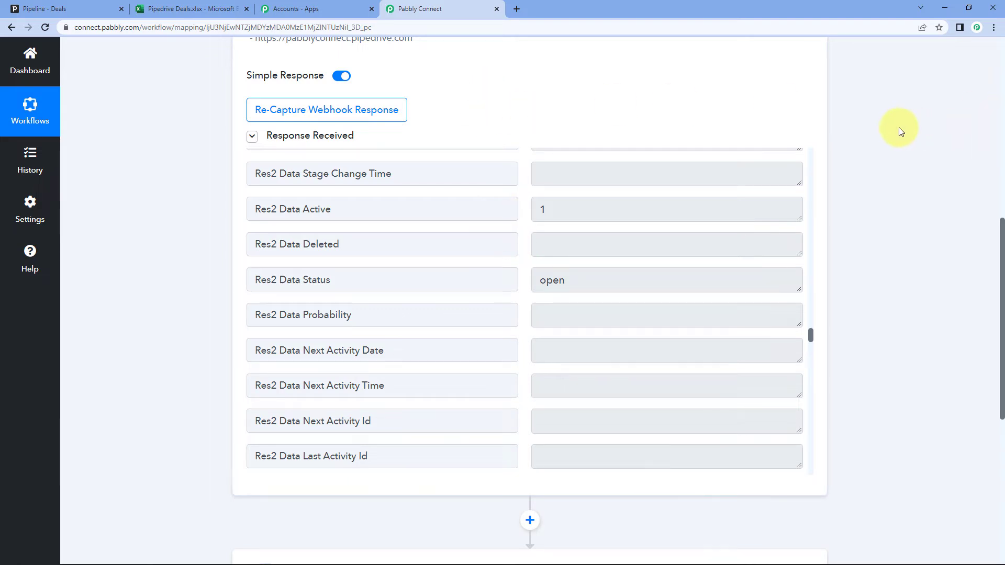
Scroll down past the captured response to the unconfigured '2. Choose Your Next Application' step
scroll(899, 135, down, 7)
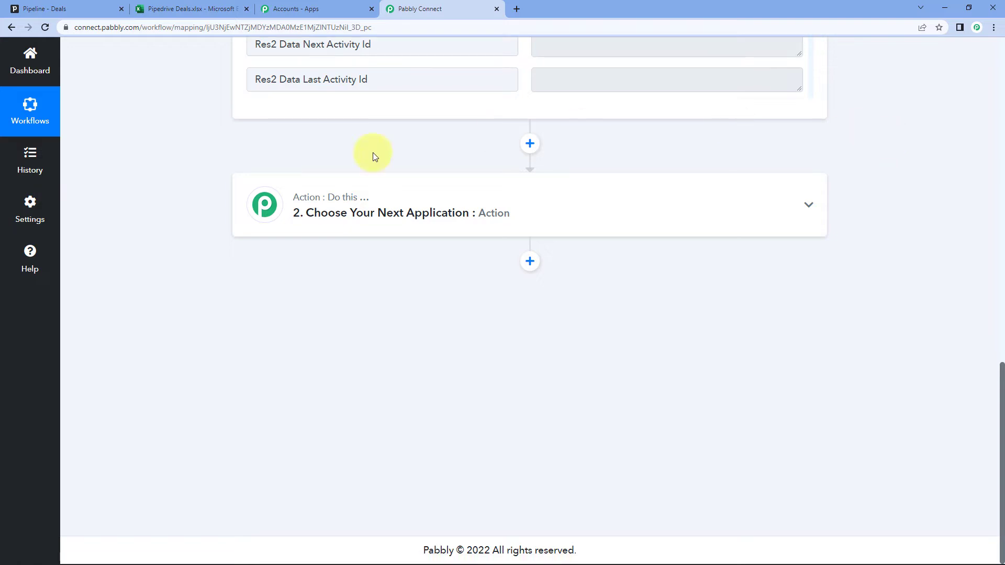
Choose Microsoft Excel as the second step's app by searching 'Micr'
click(314, 205)
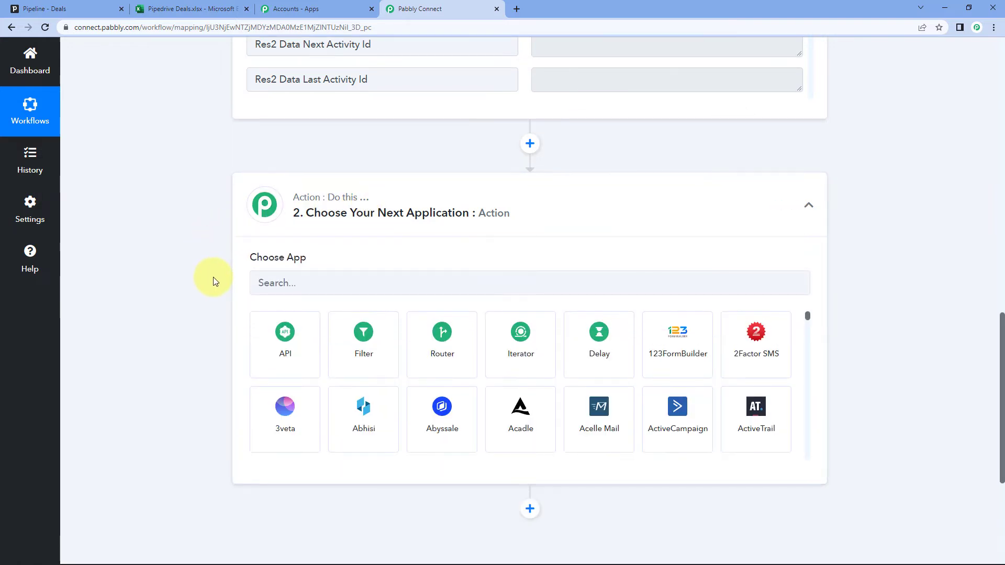
click(295, 281)
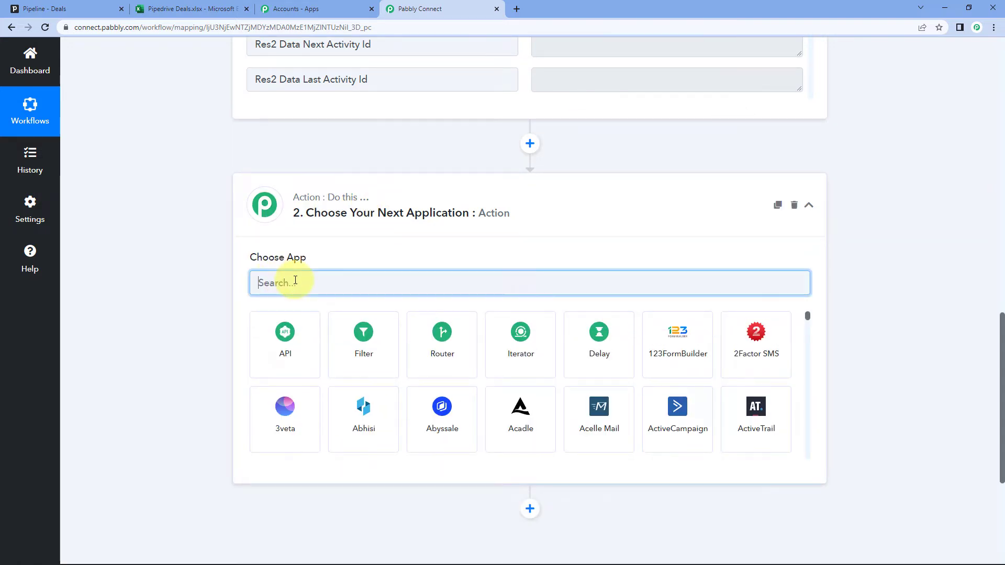
text(Microsoft)
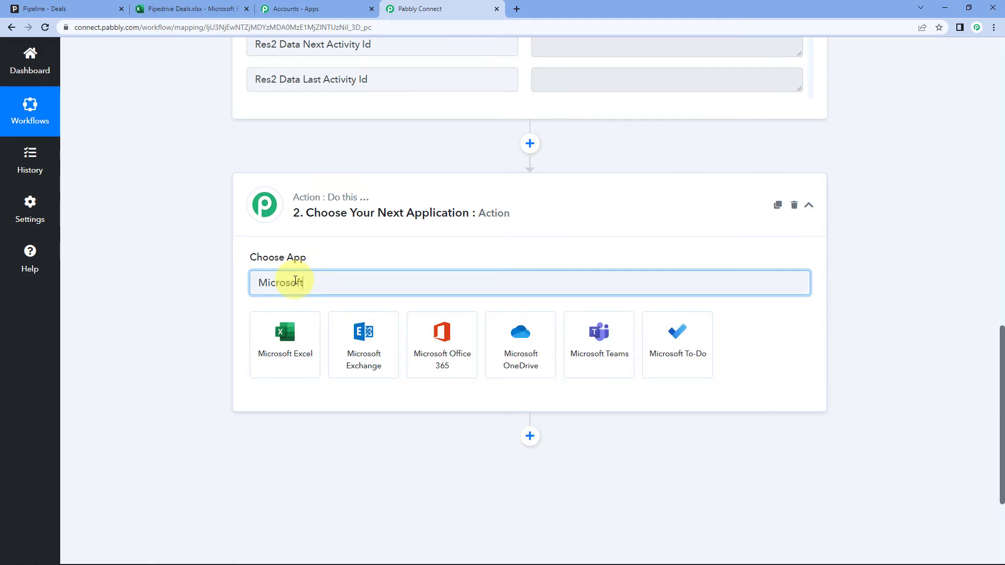
click(297, 329)
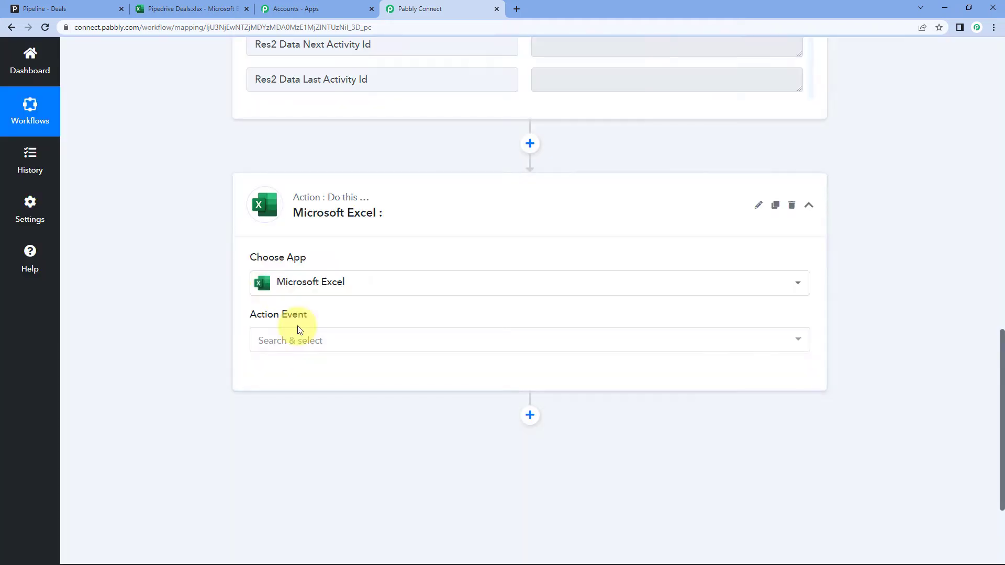
Pick the Add Row To Worksheet event and start adding a new Excel connection
click(361, 339)
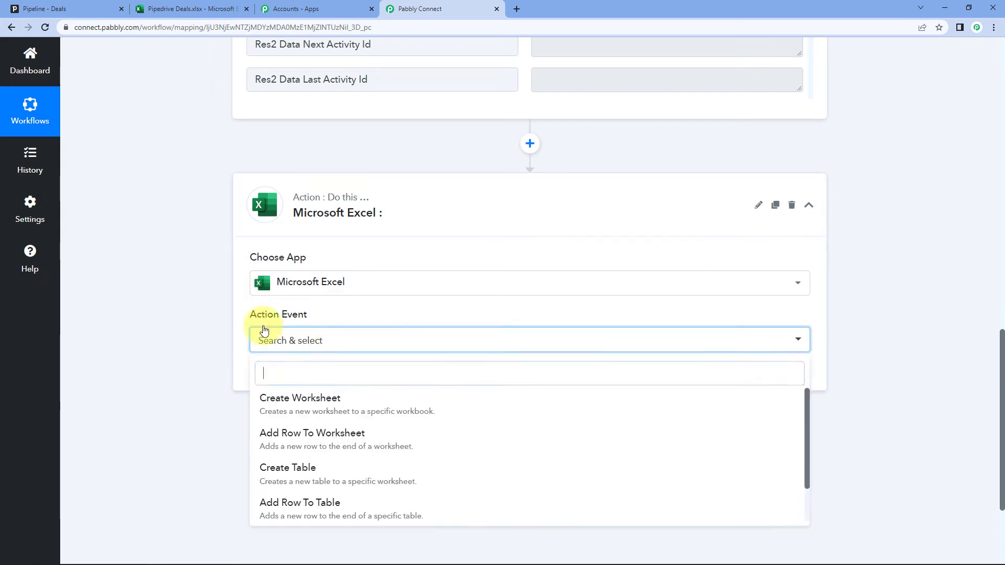
scroll(192, 332, down, 2)
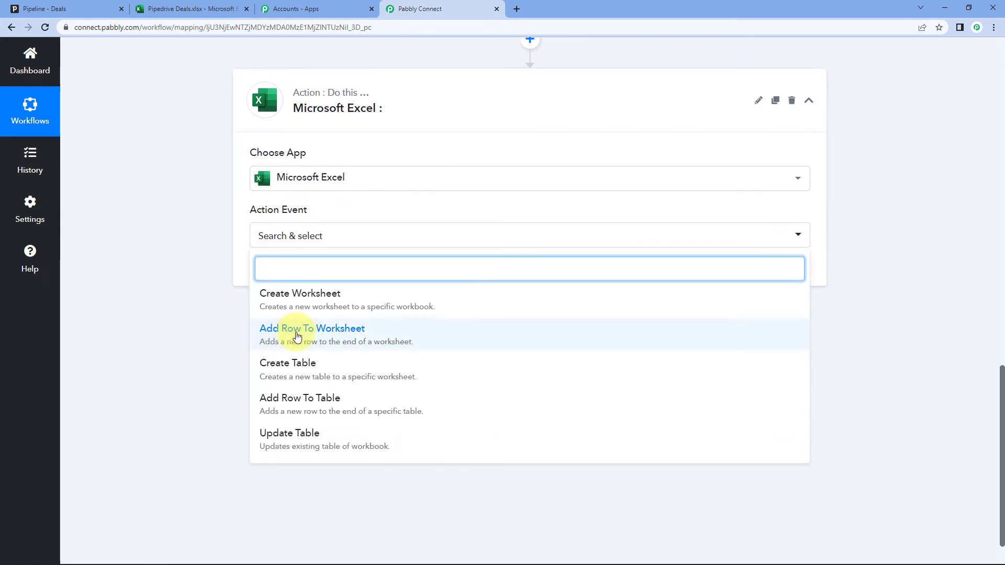
click(293, 334)
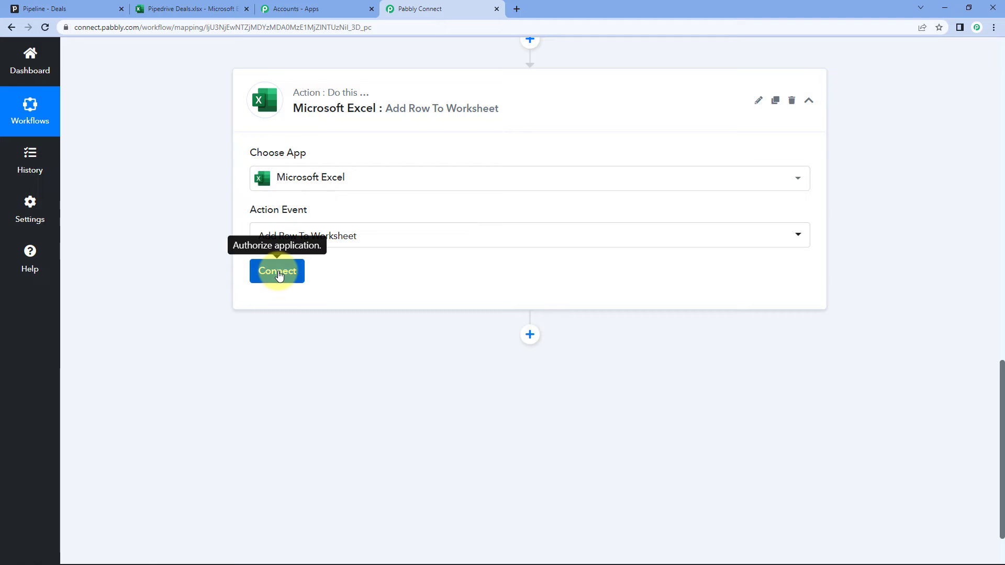
click(275, 277)
click(463, 174)
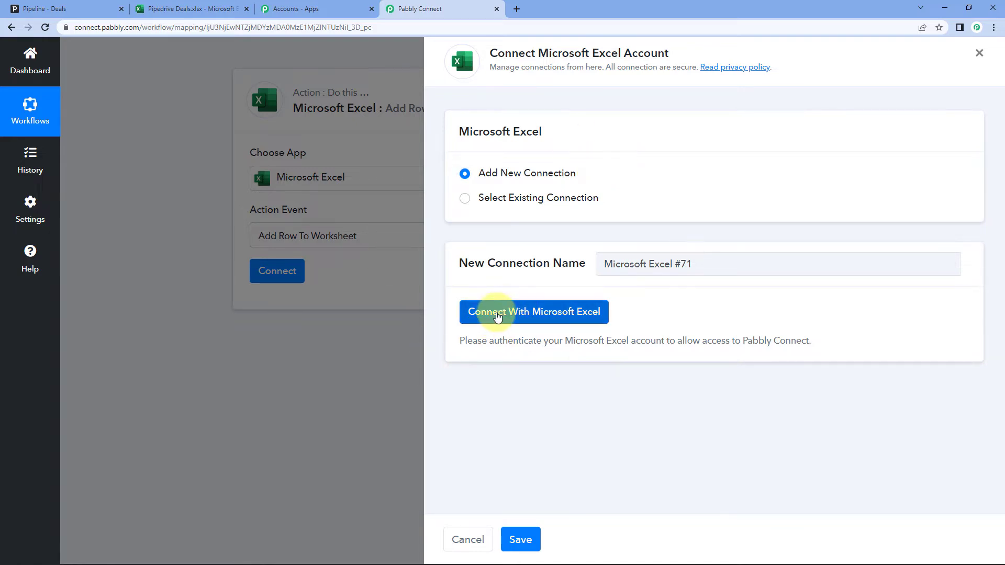
Sign in to Microsoft and approve Pabbly Connect's access to the Excel account
click(497, 315)
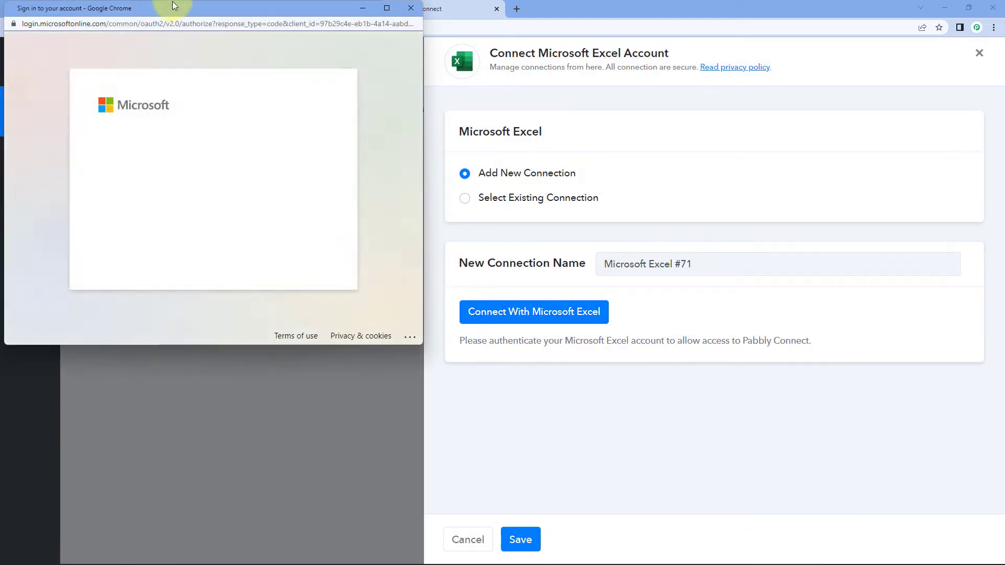
drag(205, 11, 232, 35)
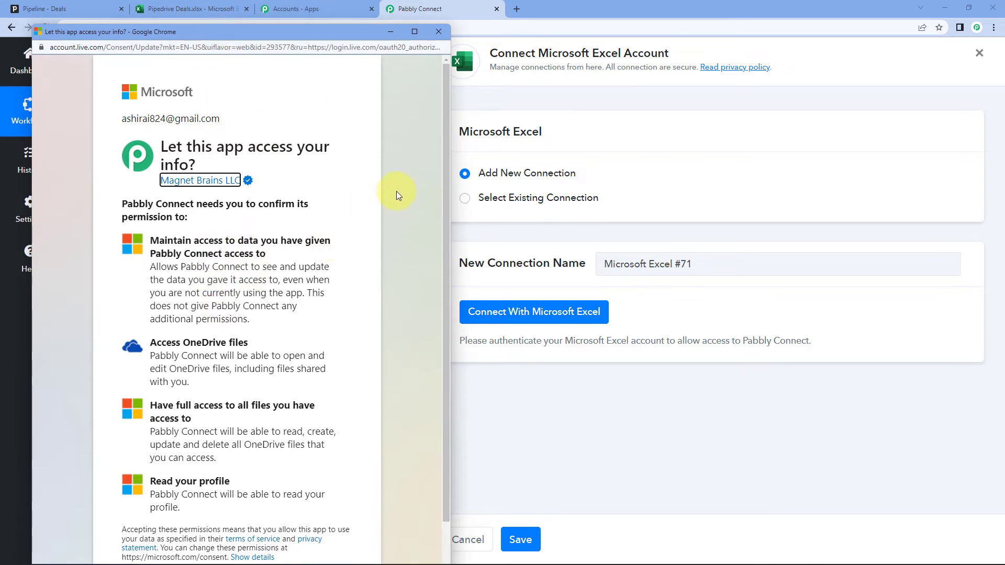
click(187, 4)
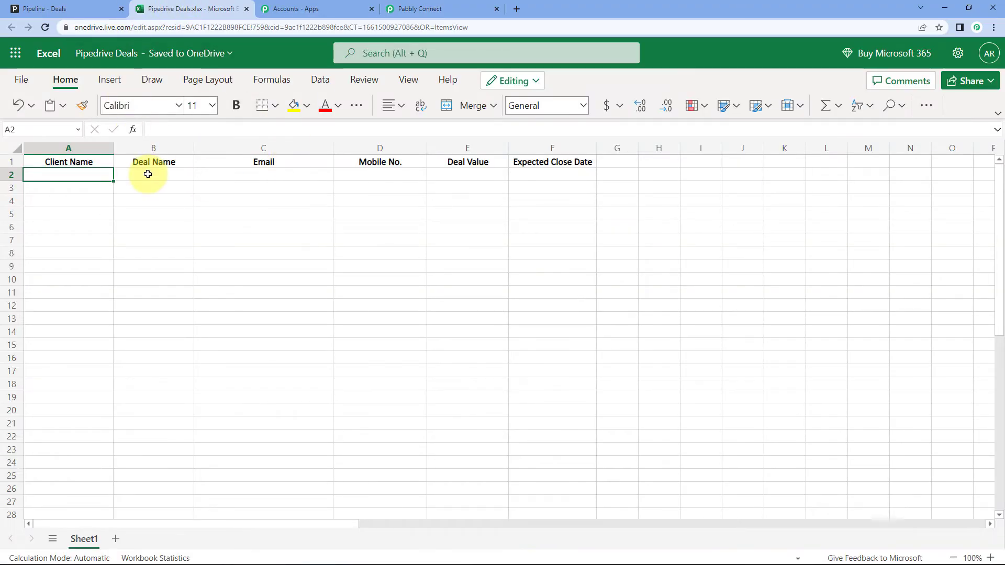
click(149, 174)
click(70, 177)
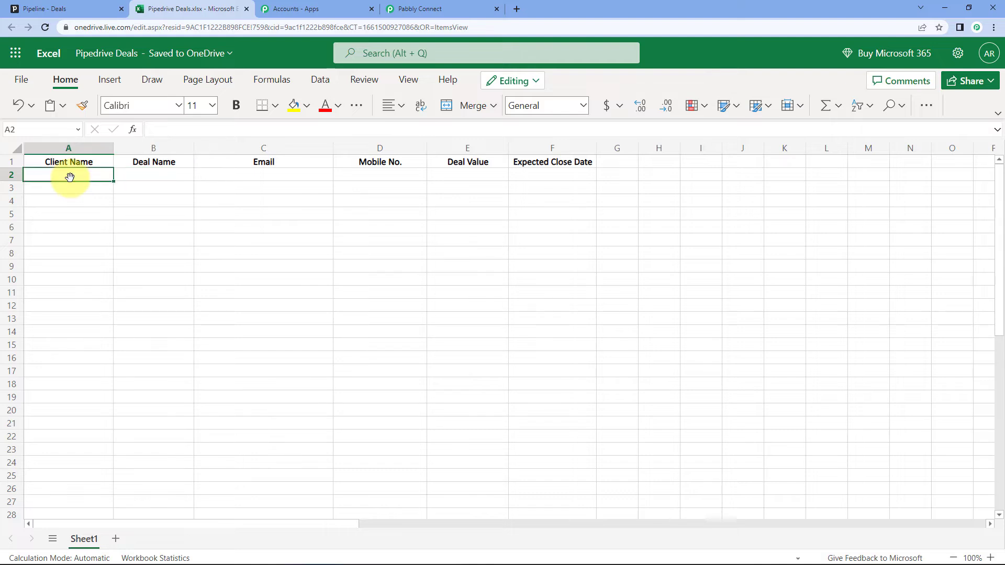
click(460, 8)
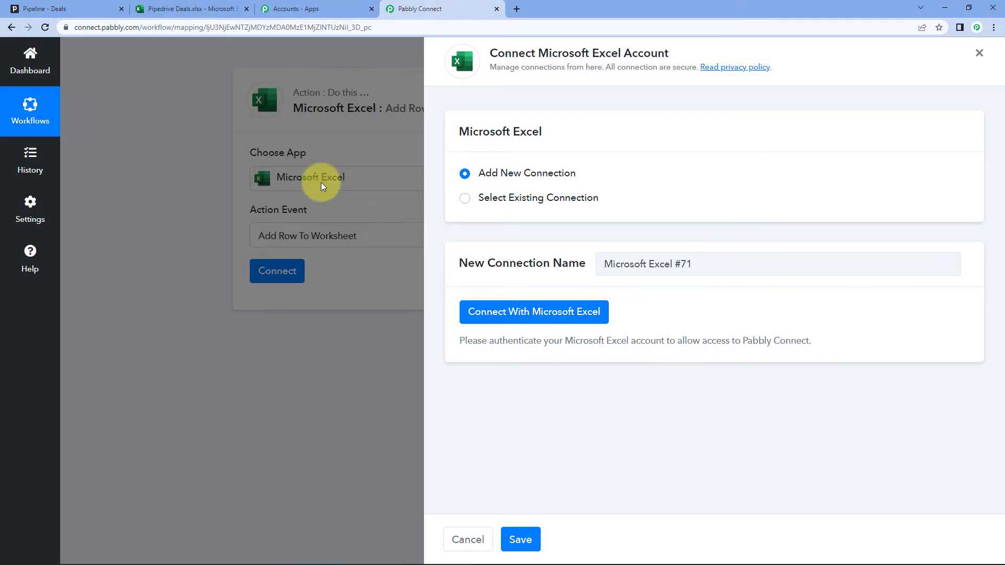
scroll(347, 311, down, 2)
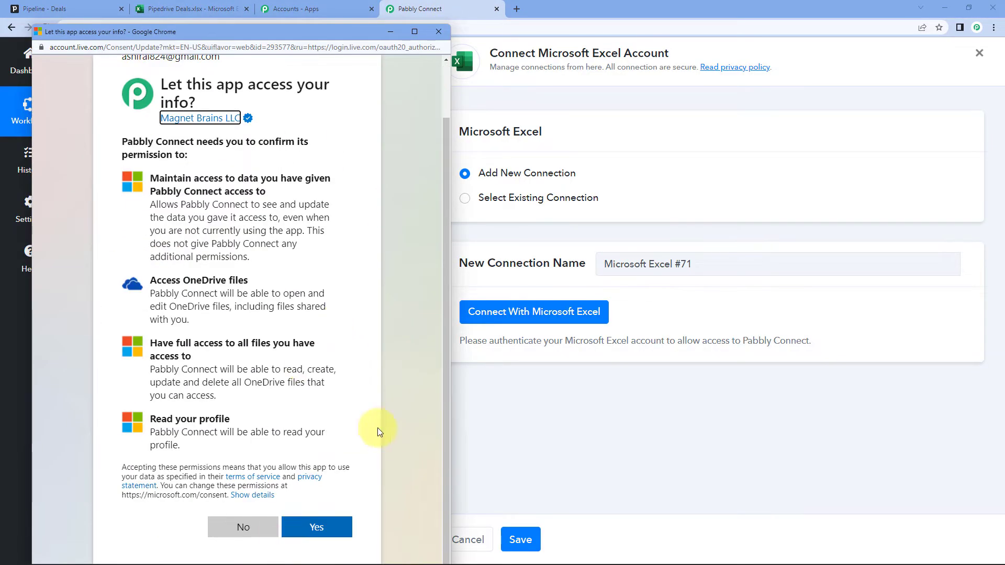
drag(335, 33, 334, 14)
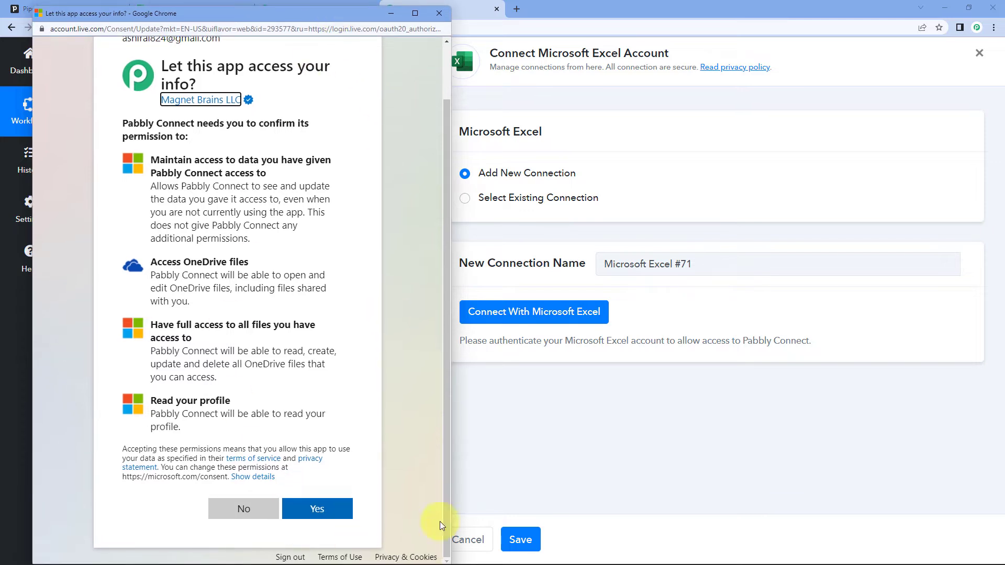
click(330, 505)
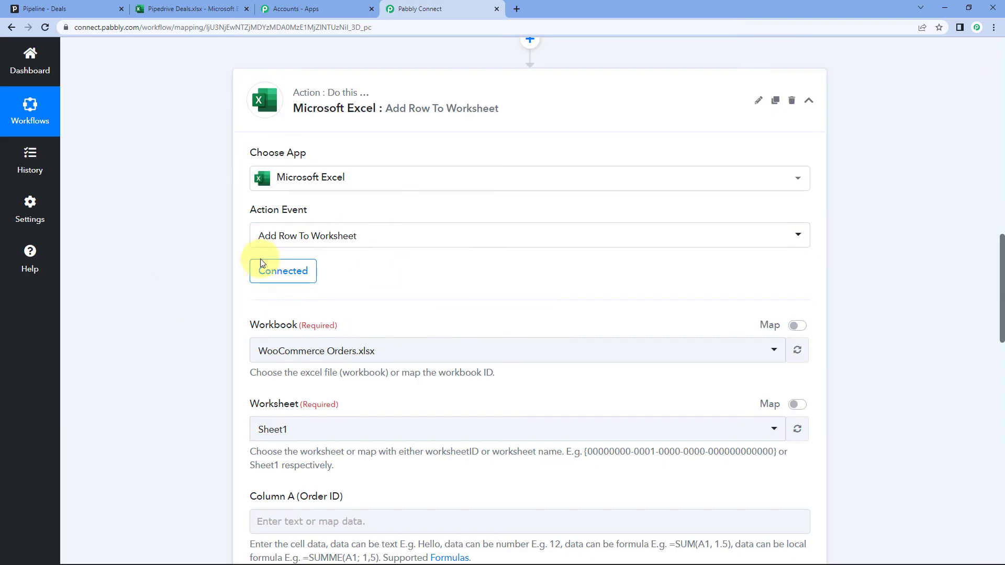
Select Pipedrive Deals.xlsx as the target workbook for the Excel action
scroll(196, 277, down, 2)
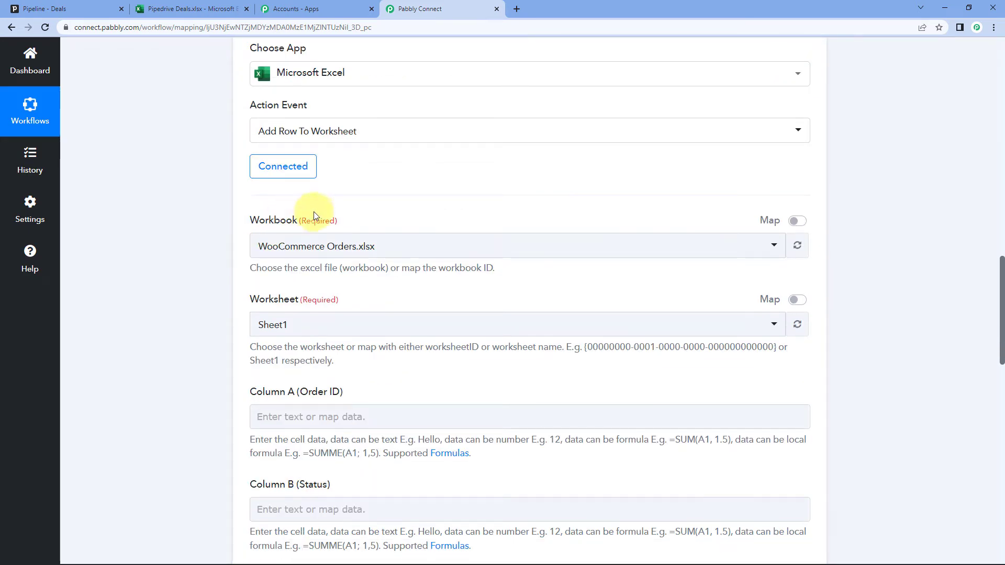
click(447, 244)
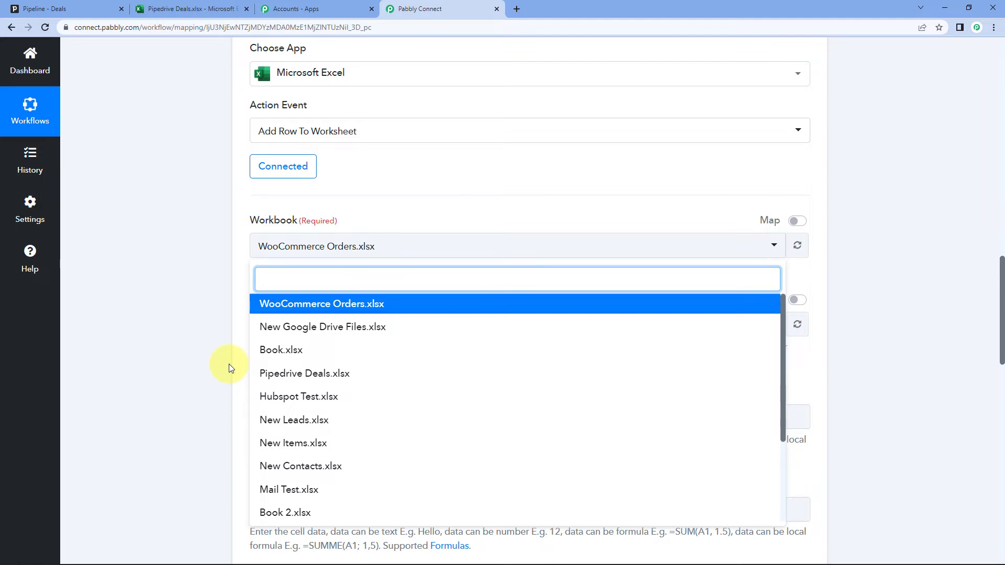
click(183, 8)
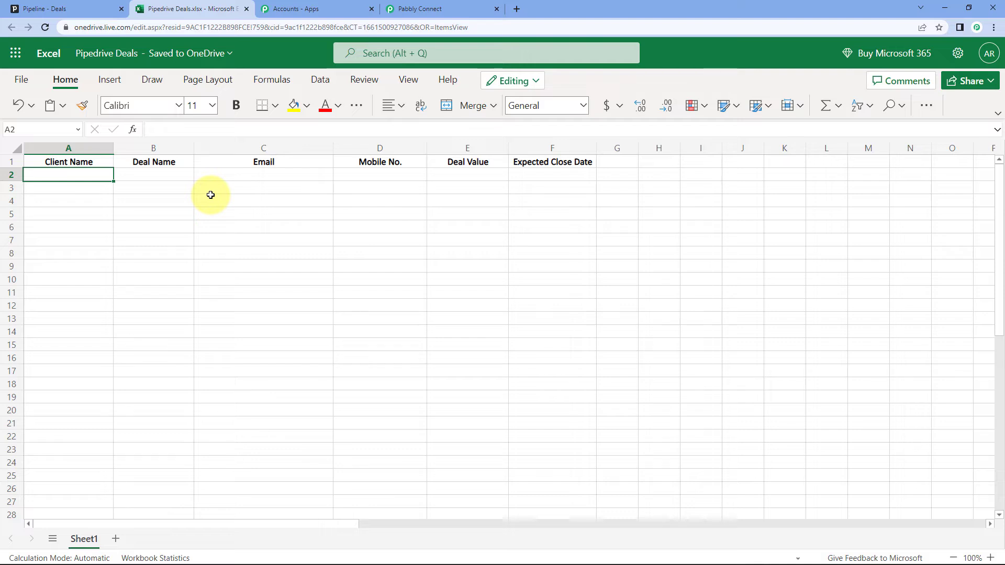
click(419, 8)
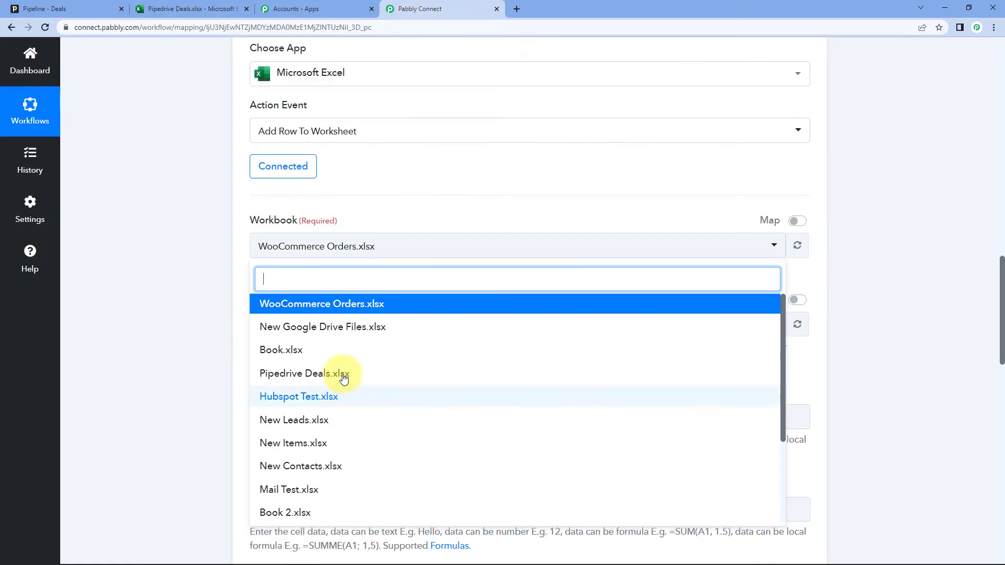
click(314, 375)
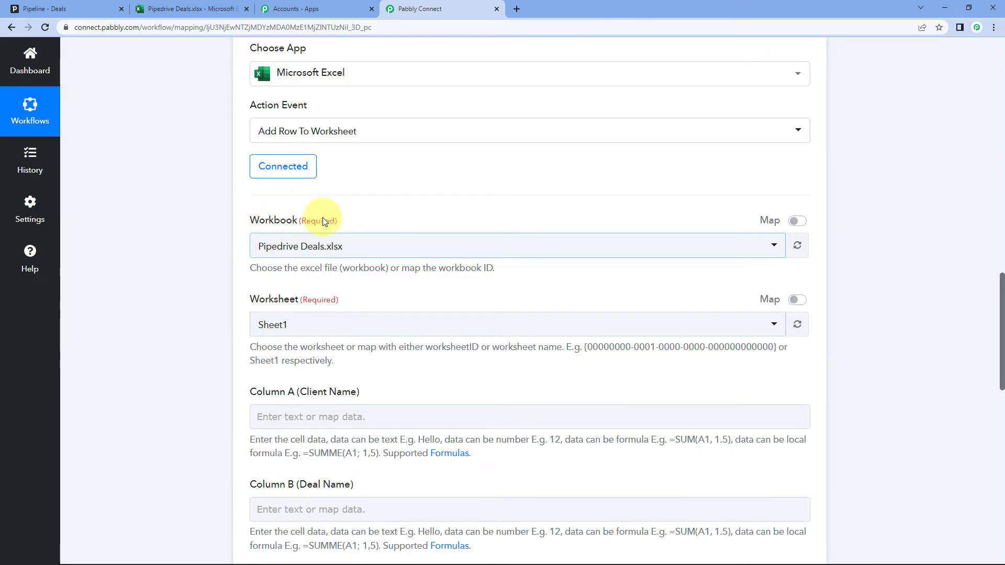
Set the worksheet to Sheet1 and scroll to the Column A–F fields
scroll(386, 222, down, 1)
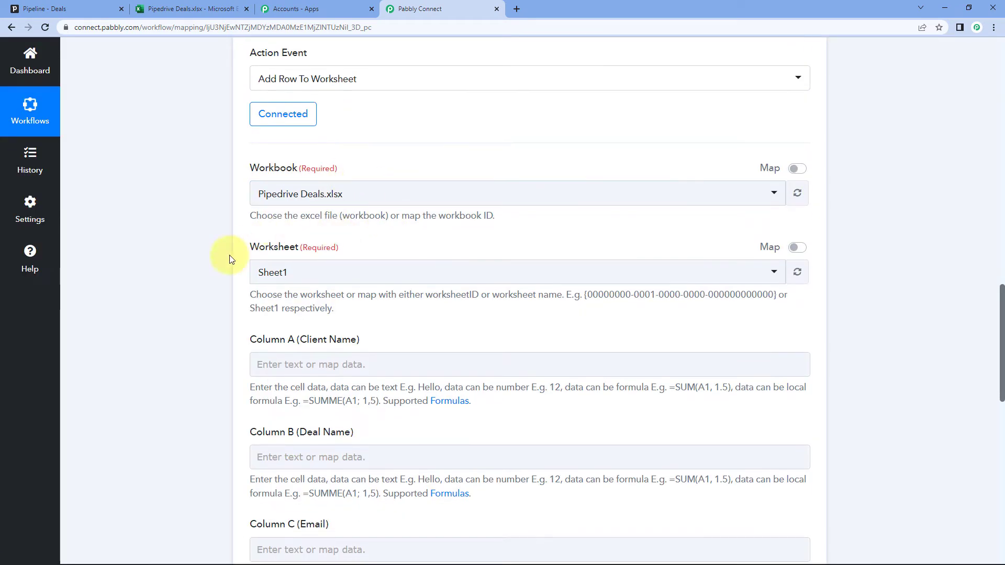
click(178, 5)
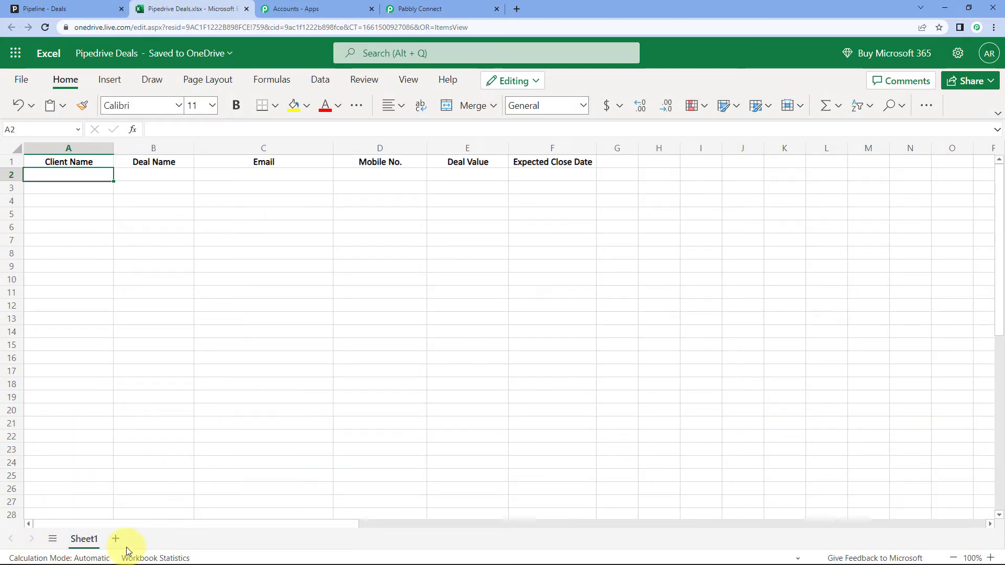
click(442, 7)
click(335, 267)
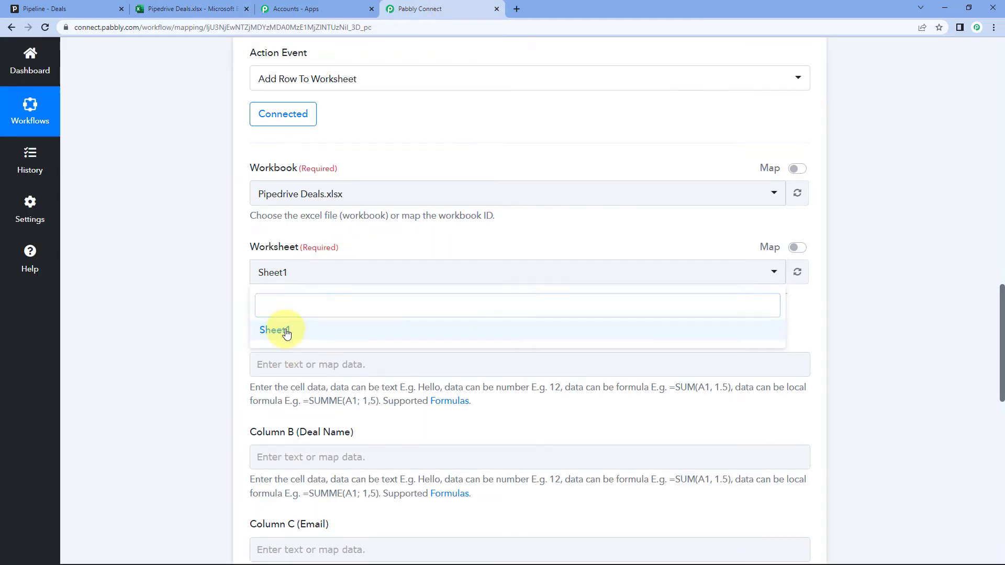
click(281, 331)
scroll(293, 304, down, 2)
scroll(217, 251, down, 3)
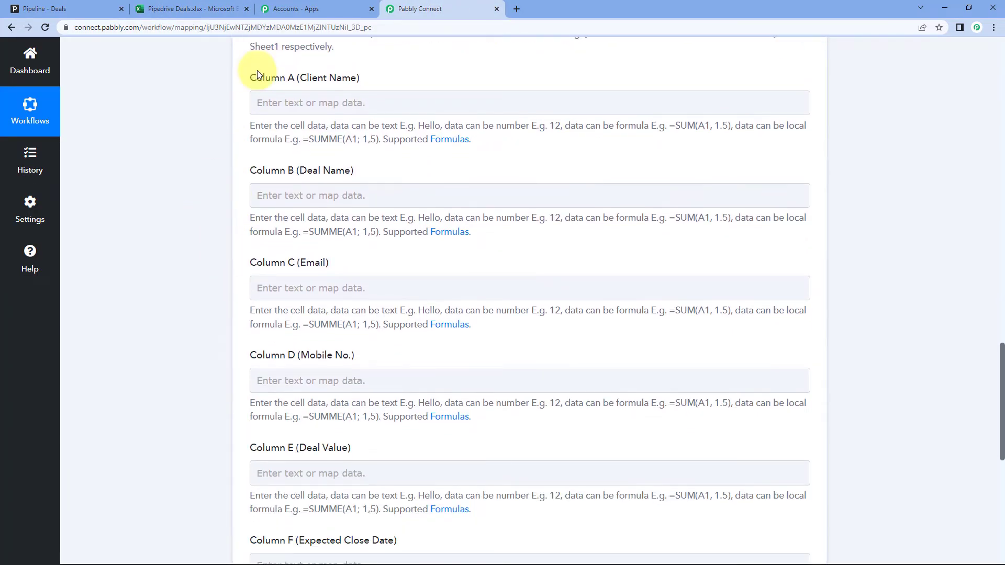
scroll(236, 273, down, 3)
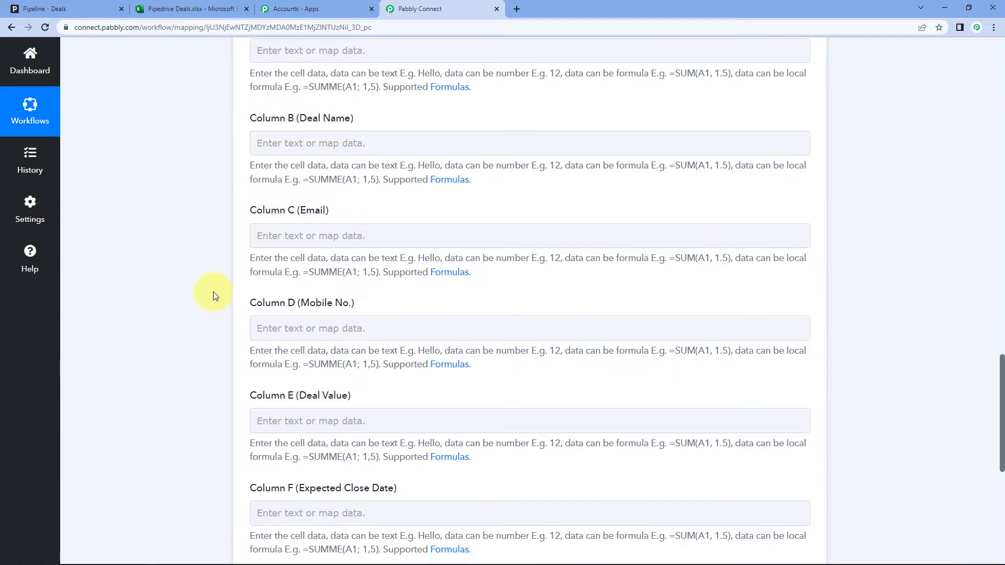
scroll(240, 221, up, 1)
scroll(241, 223, up, 2)
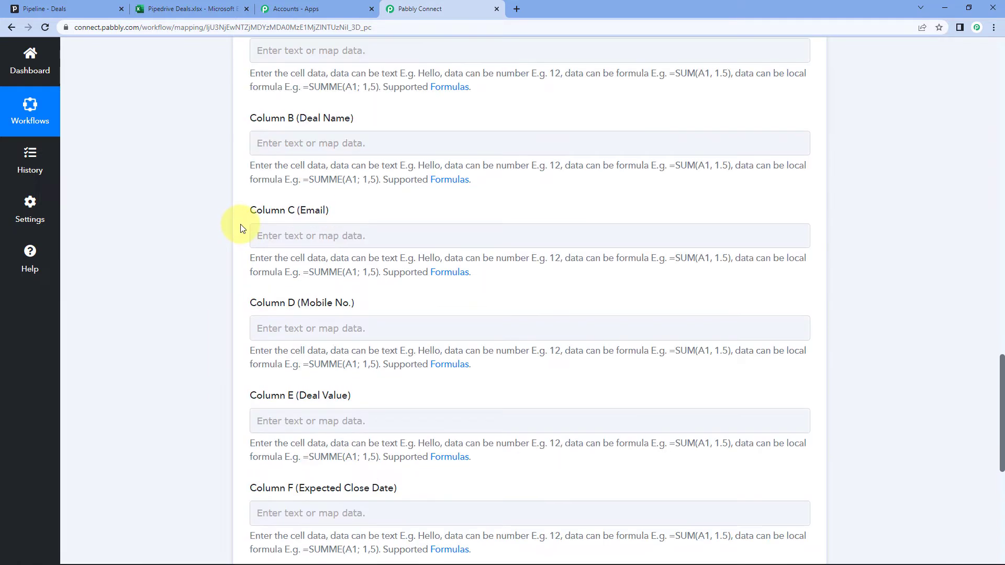
Check the sheet's six headers, Client Name through Expected Close Date, and their empty row 2 cells
click(175, 10)
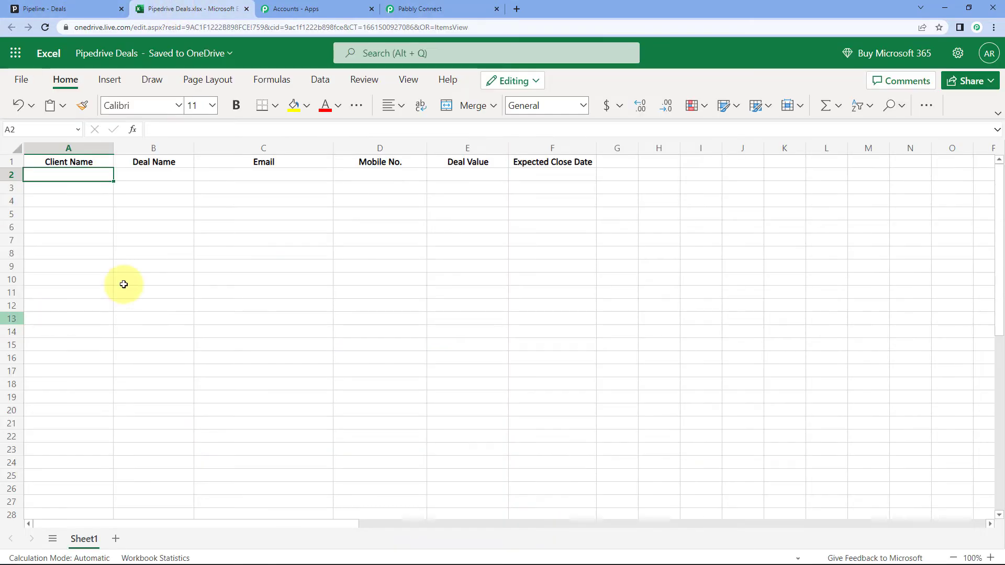
click(108, 204)
click(84, 164)
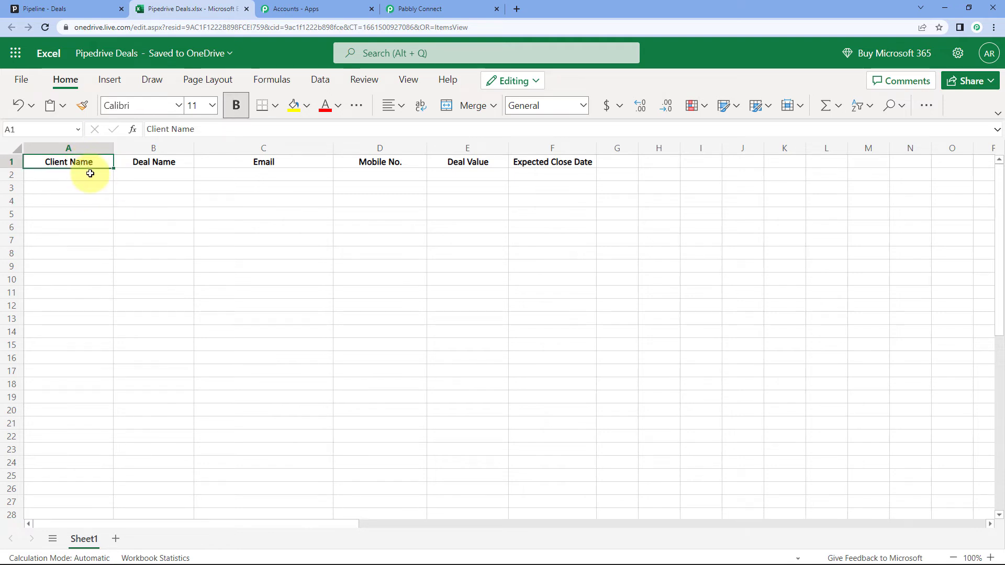
click(84, 175)
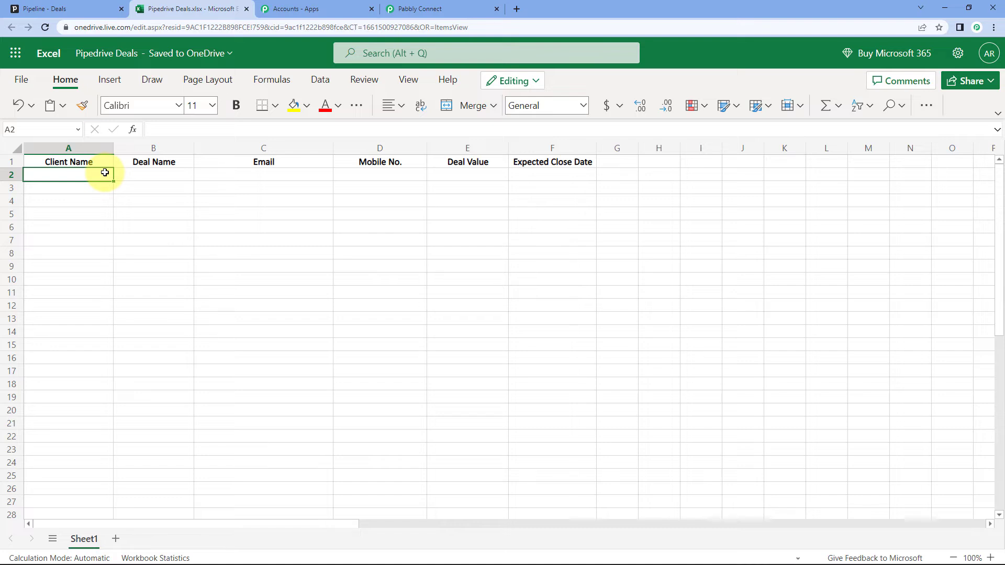
click(157, 172)
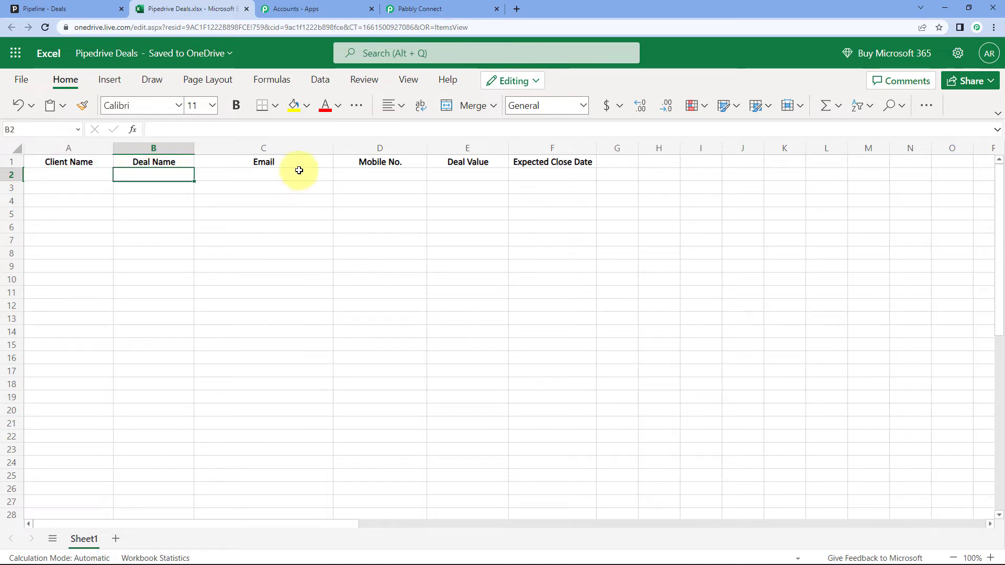
click(298, 174)
click(386, 173)
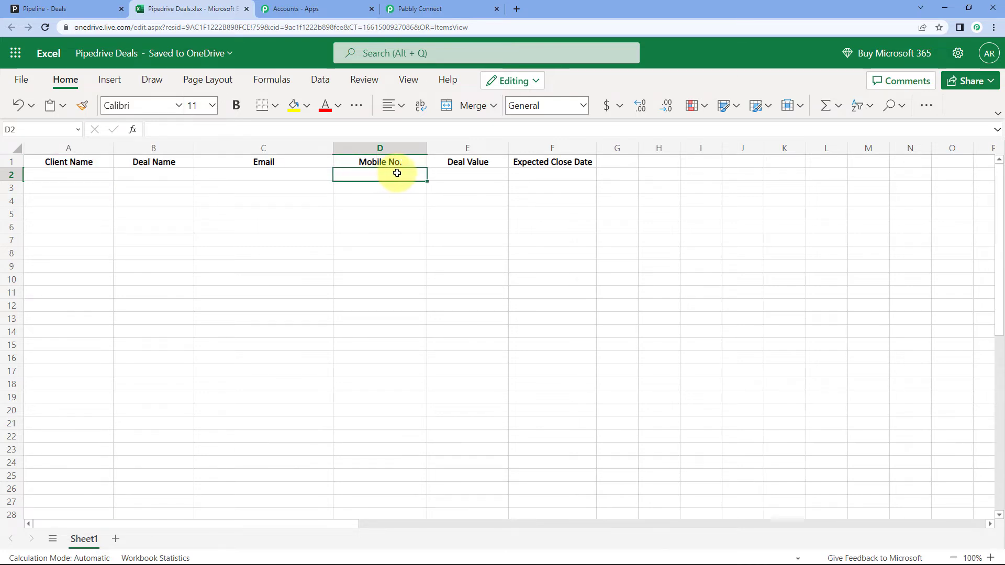
click(498, 174)
click(533, 177)
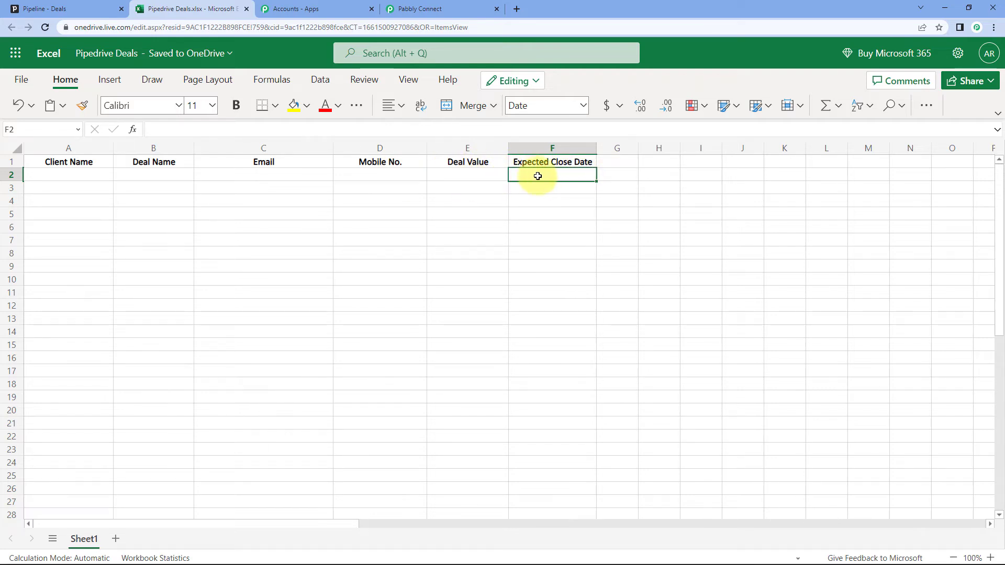
Mark A2:F2 as the target row, then go back to the Pabbly Connect workflow
mouse_move(536, 174)
mouse_down()
mouse_move(224, 186)
mouse_move(99, 175)
mouse_up()
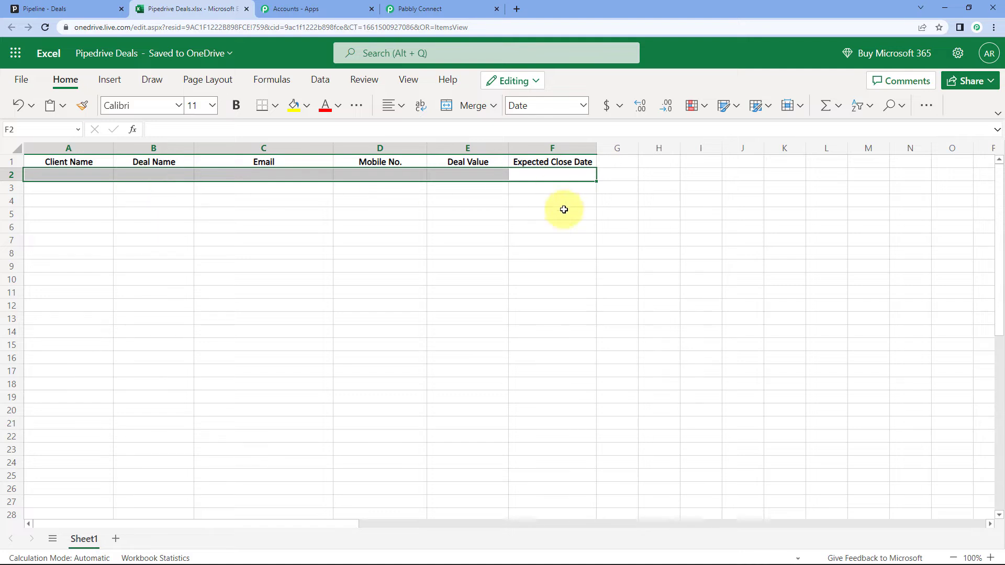
click(20, 202)
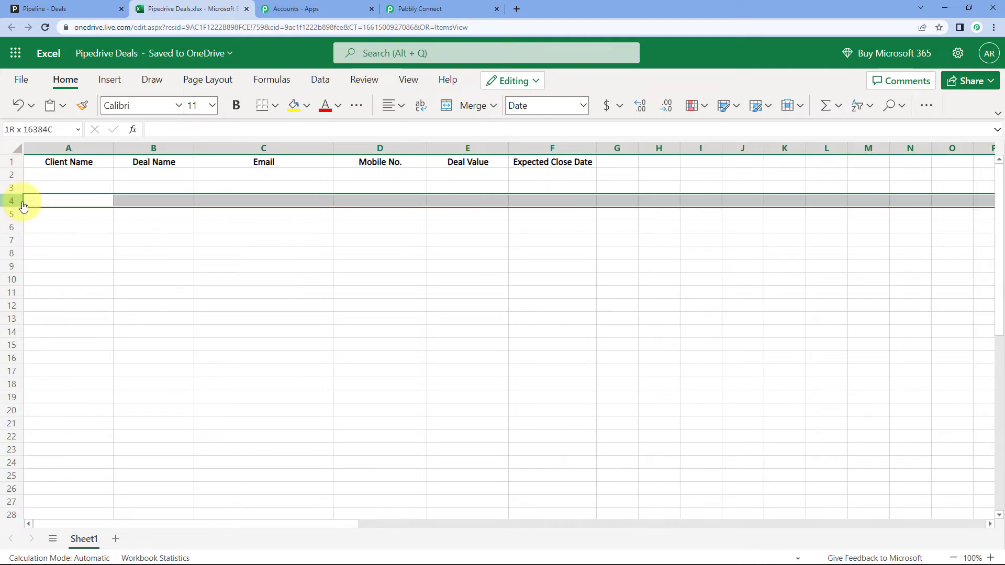
click(62, 172)
click(391, 8)
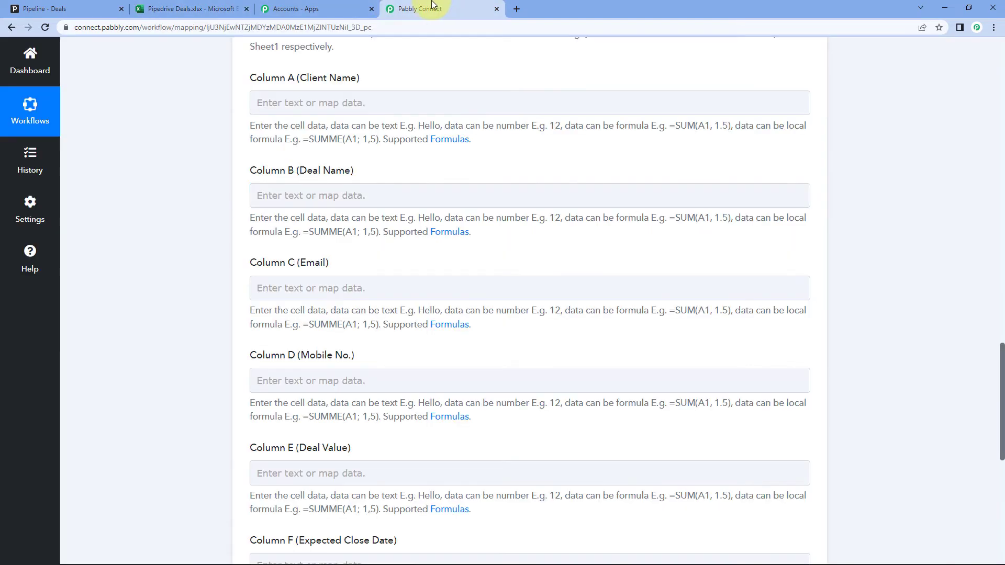
Map Column A (Client Name) to the PipeDrive: New Deal field Res1 Current Person Name
scroll(270, 131, up, 1)
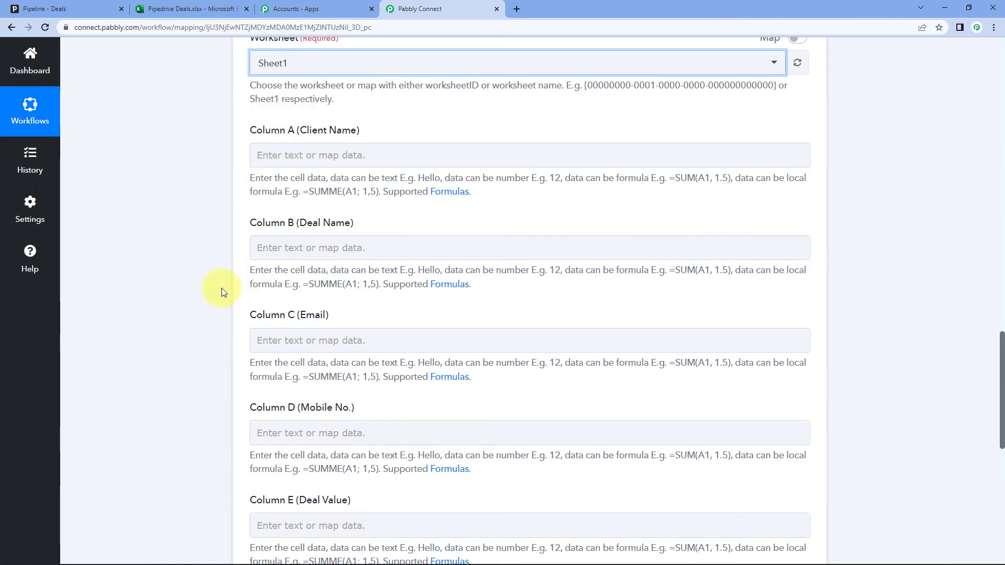
scroll(220, 406, up, 2)
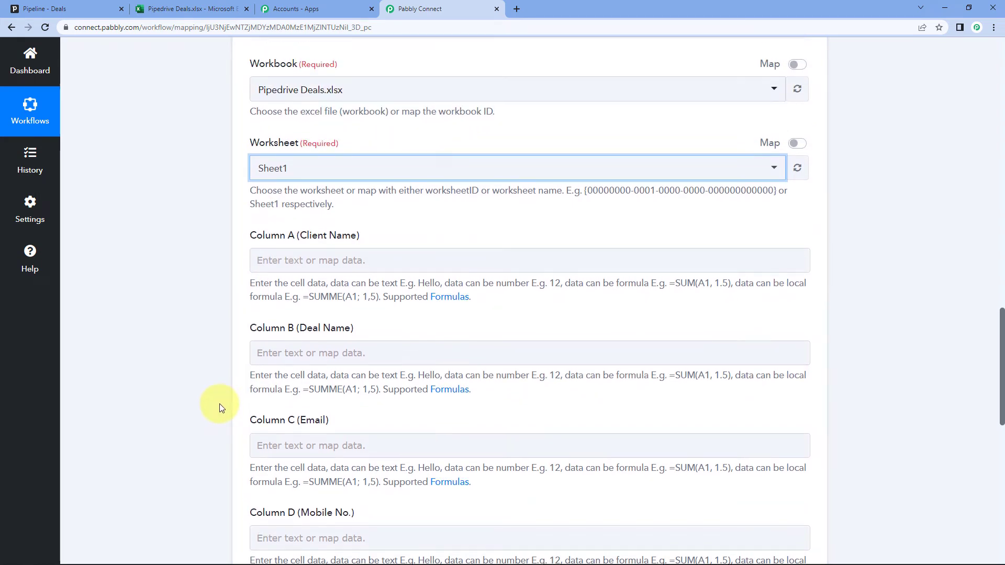
scroll(218, 403, up, 1)
scroll(335, 340, up, 1)
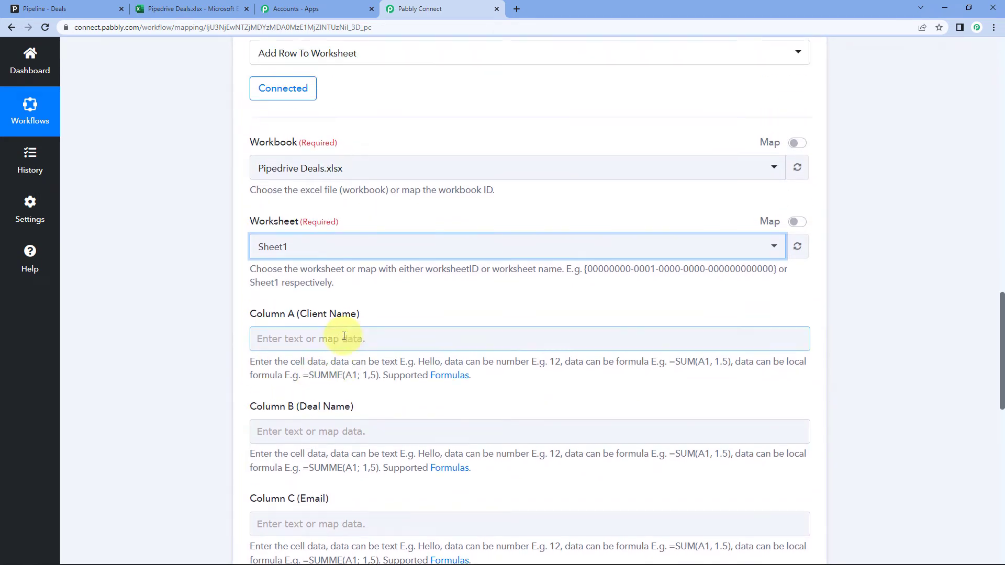
scroll(255, 417, up, 1)
scroll(394, 352, up, 10)
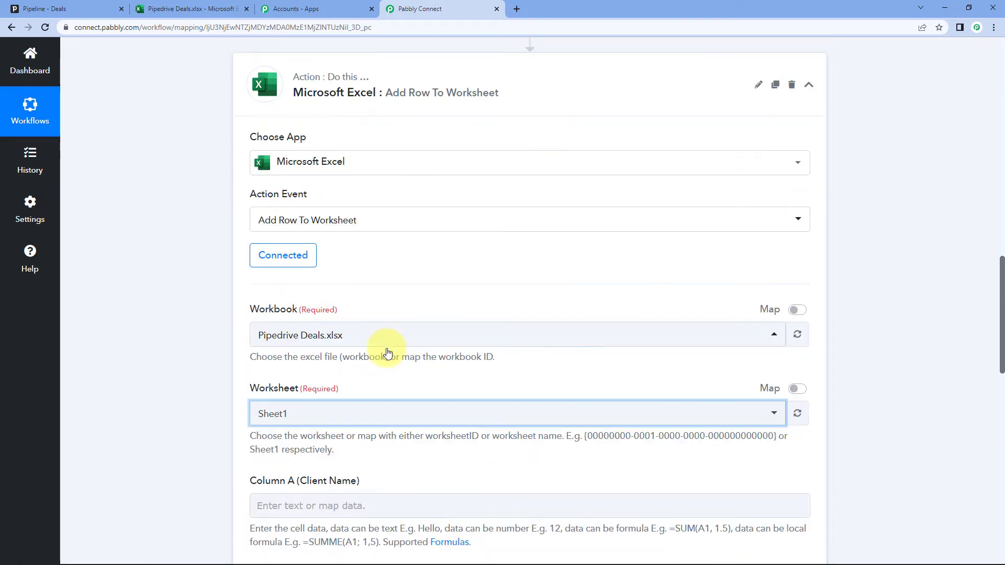
scroll(419, 340, up, 3)
scroll(528, 350, up, 15)
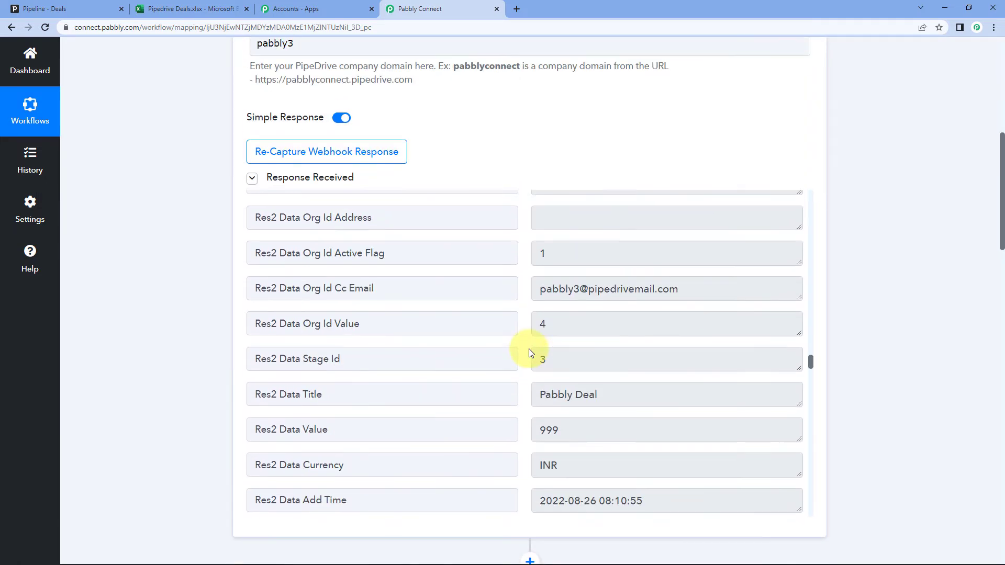
scroll(528, 349, up, 5)
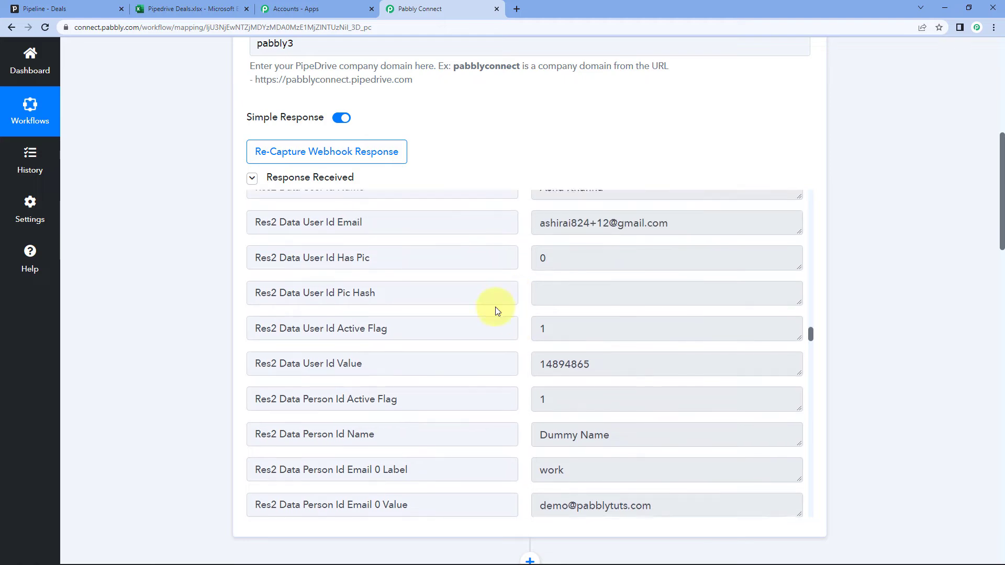
scroll(90, 411, down, 10)
scroll(184, 351, down, 4)
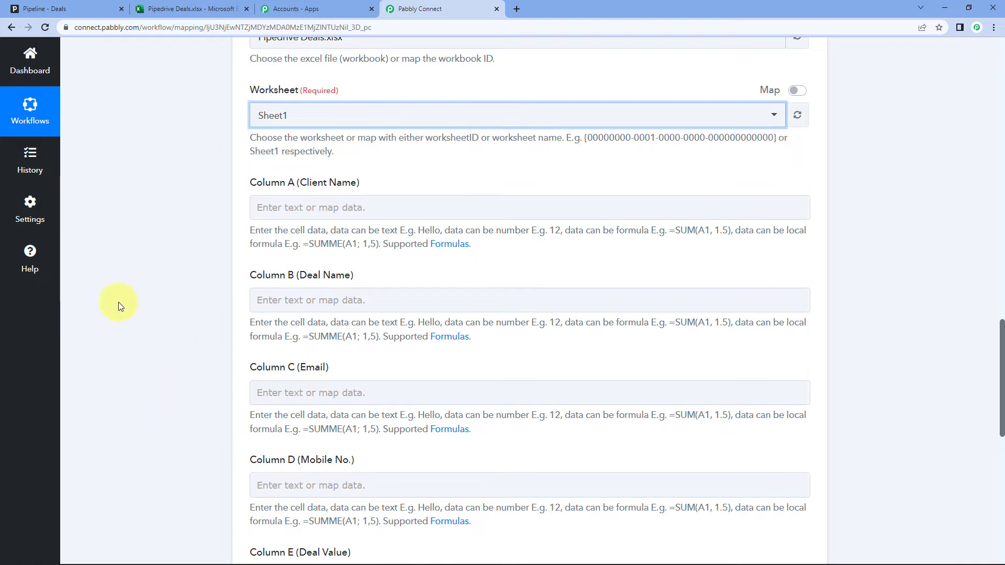
click(280, 206)
click(280, 207)
scroll(157, 218, down, 1)
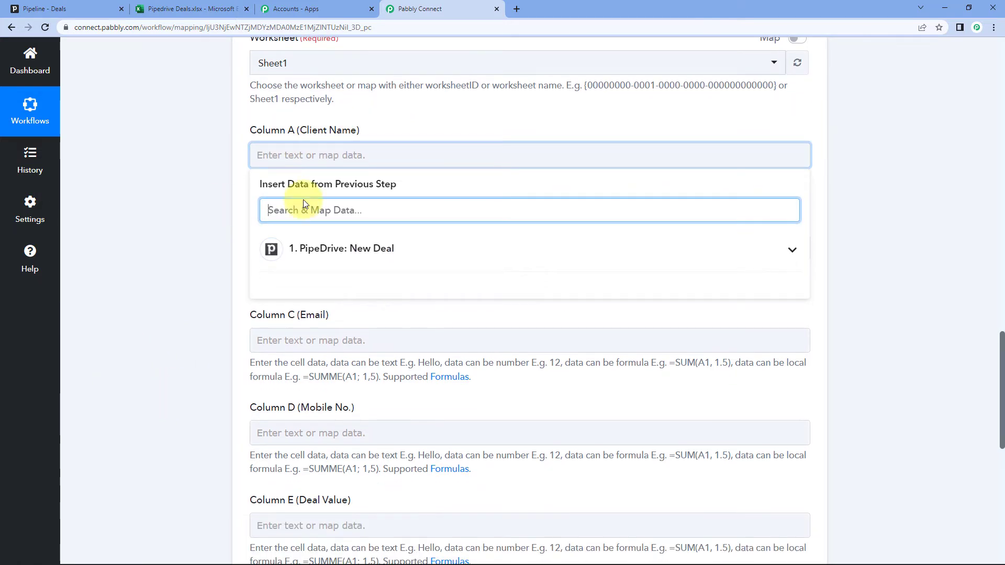
click(377, 250)
scroll(195, 259, down, 2)
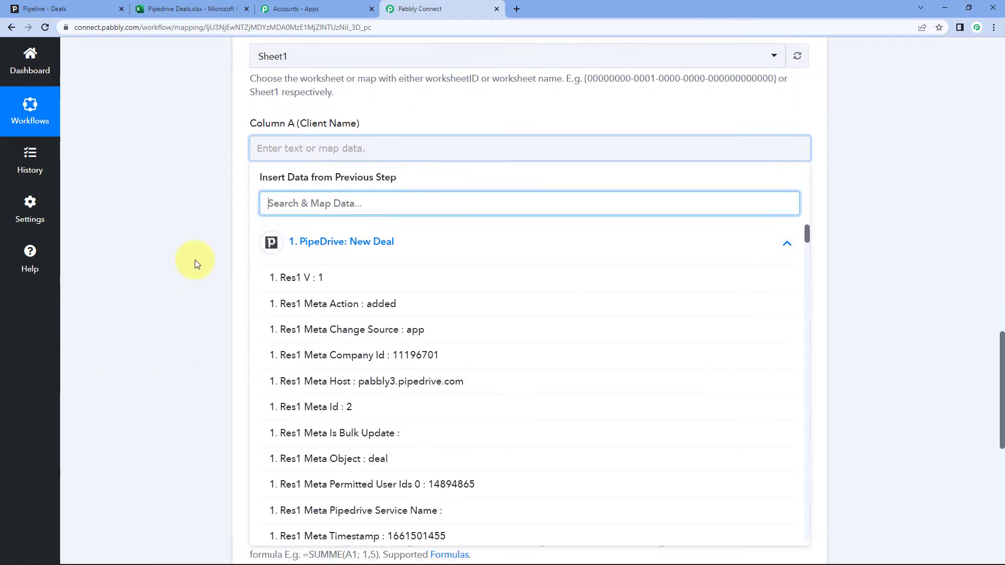
scroll(293, 230, down, 2)
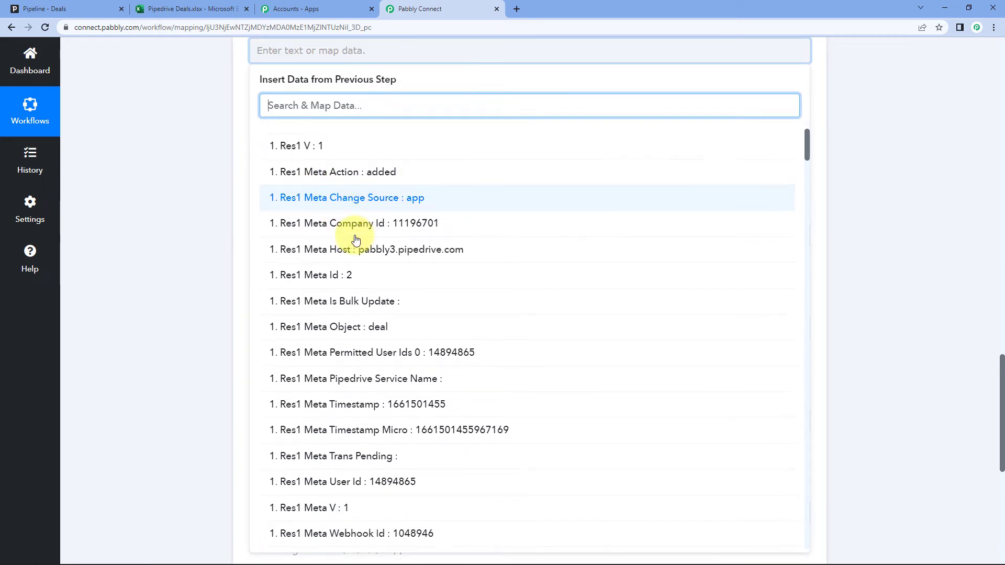
scroll(366, 230, down, 5)
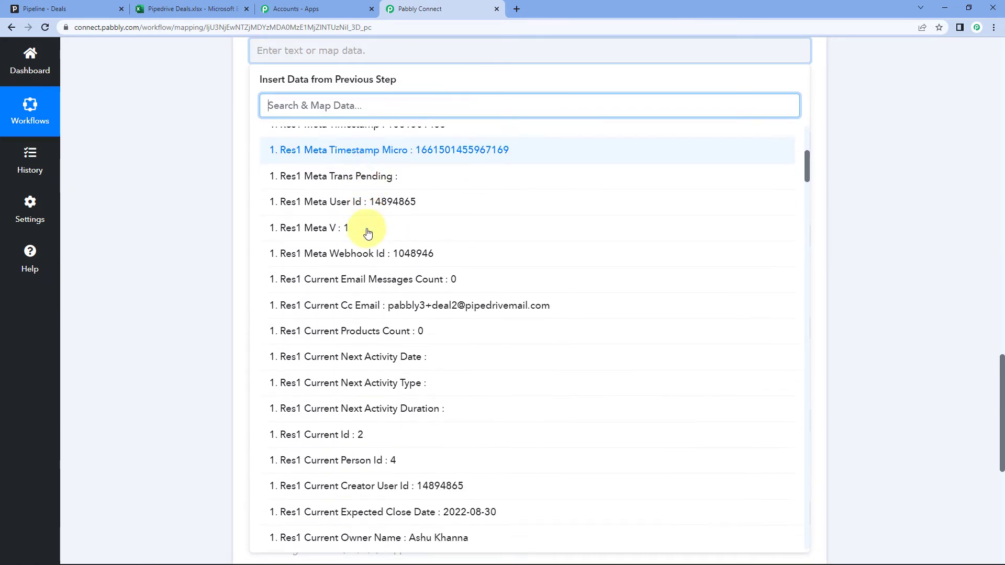
scroll(367, 233, down, 8)
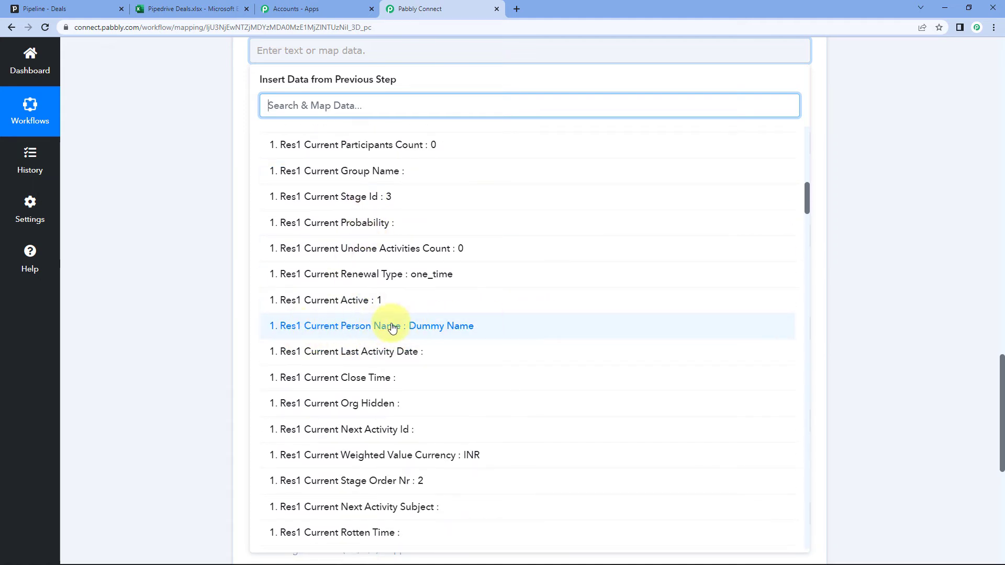
click(392, 327)
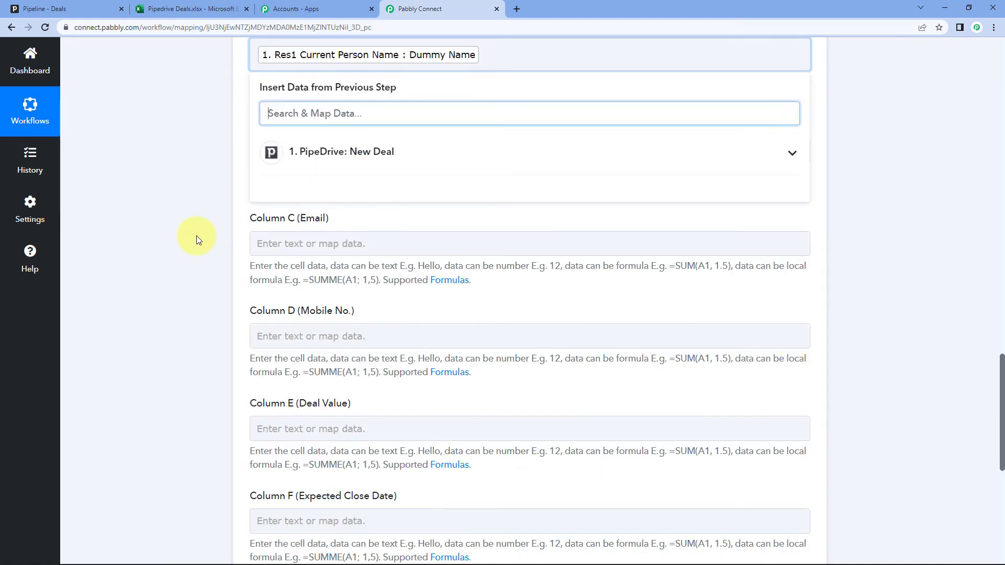
scroll(202, 242, up, 1)
click(266, 126)
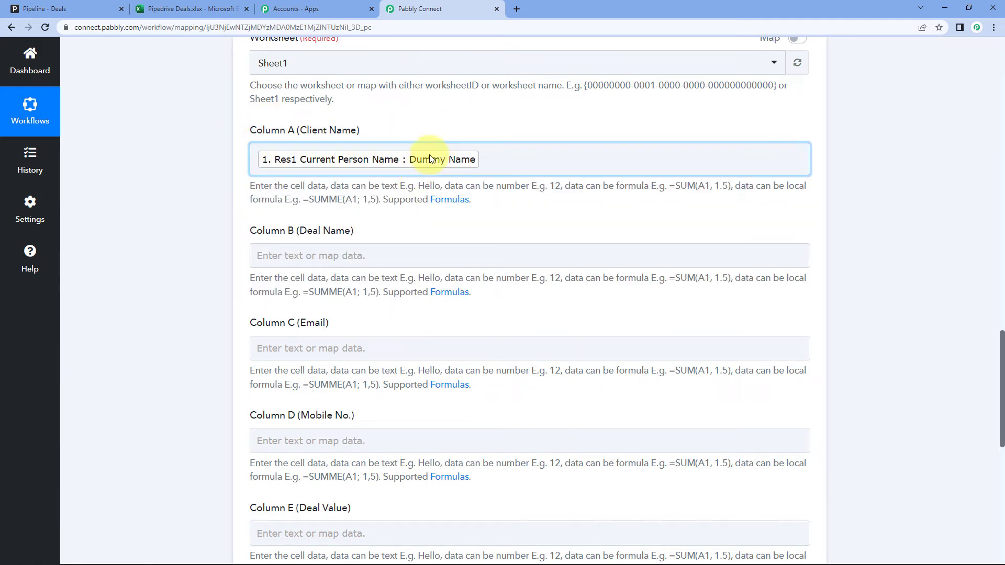
scroll(217, 199, down, 1)
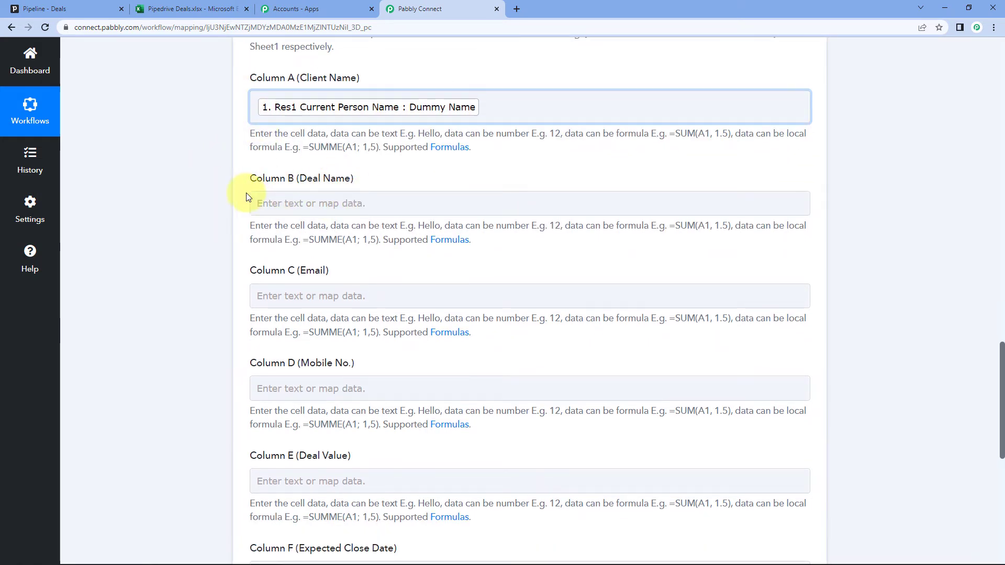
Map Column B (Deal Name) to Res1 Current Title
click(269, 204)
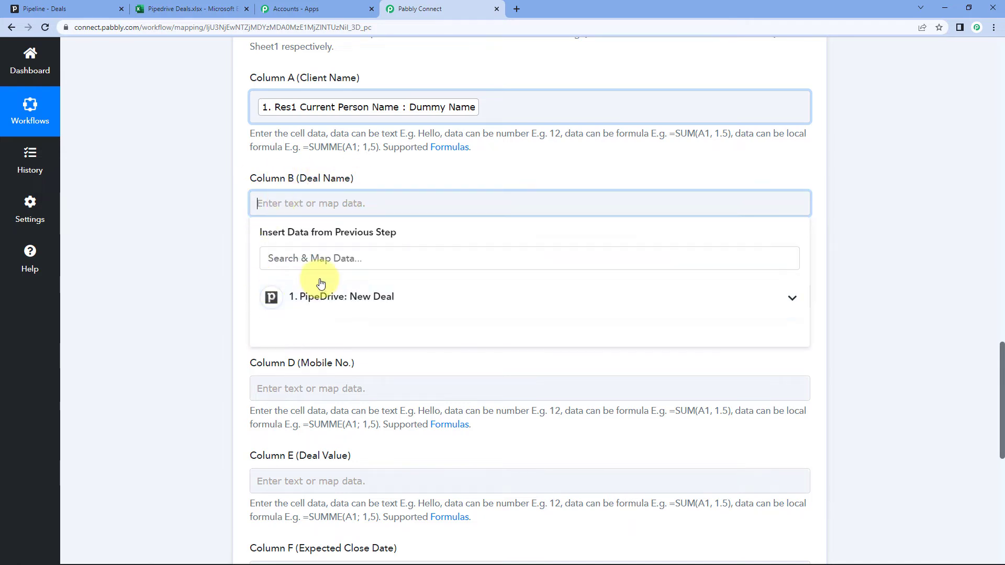
scroll(366, 262, down, 3)
scroll(475, 248, down, 8)
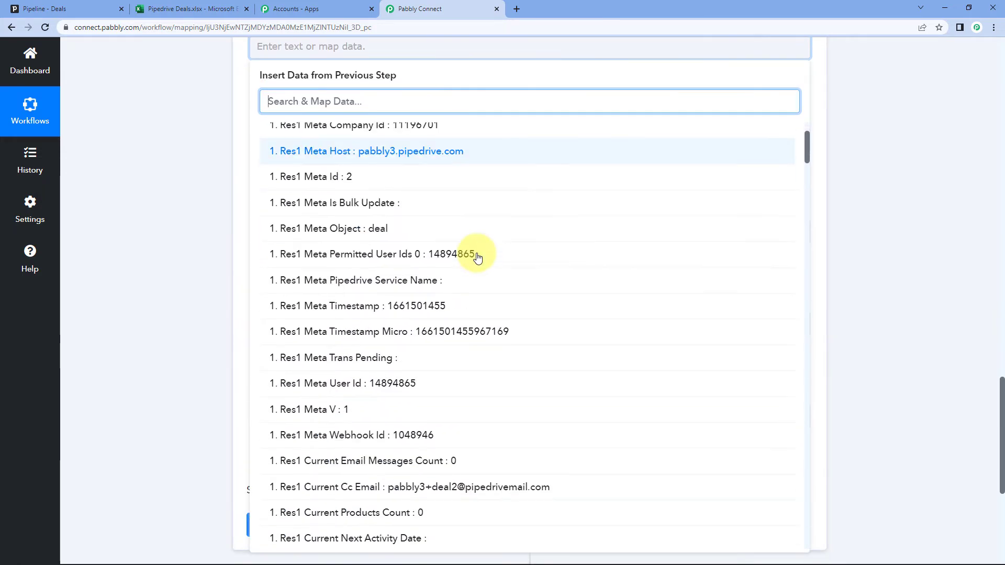
scroll(477, 243, down, 4)
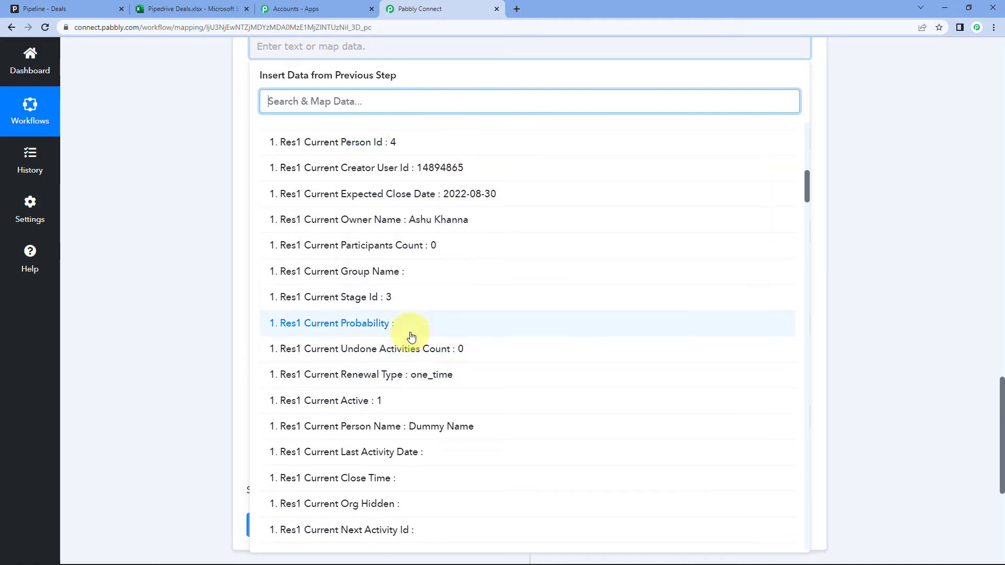
scroll(455, 303, down, 5)
scroll(406, 309, down, 6)
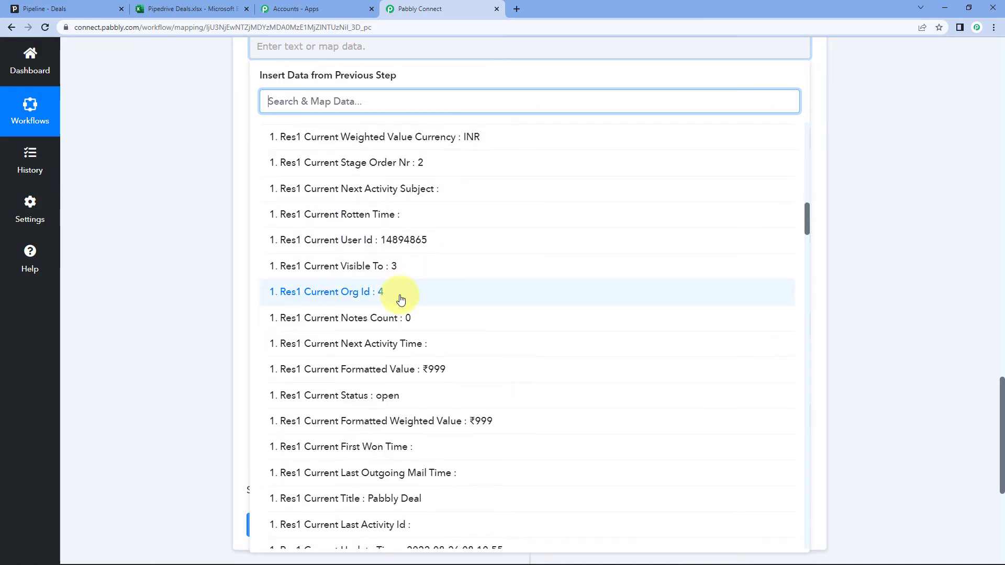
scroll(401, 300, down, 1)
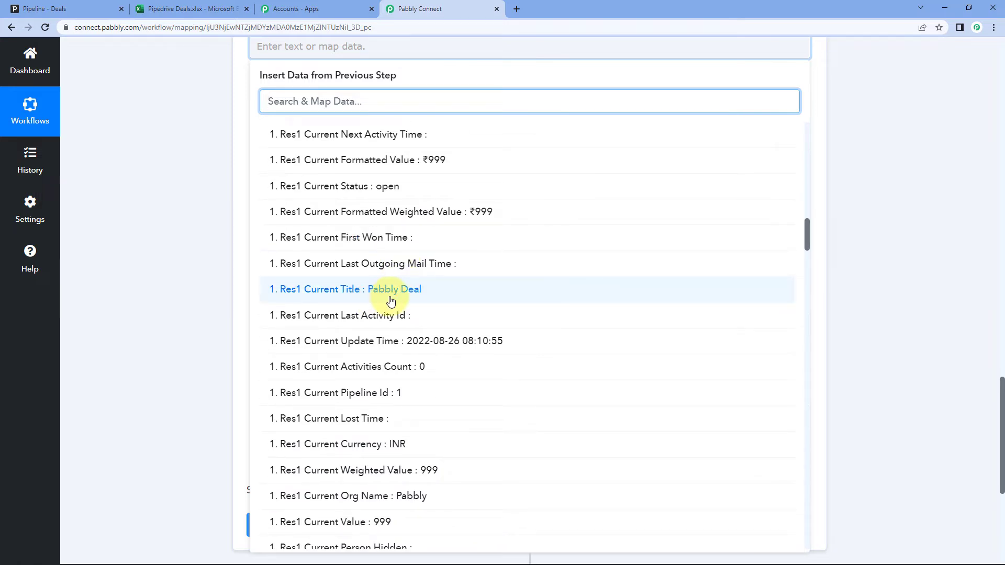
click(348, 291)
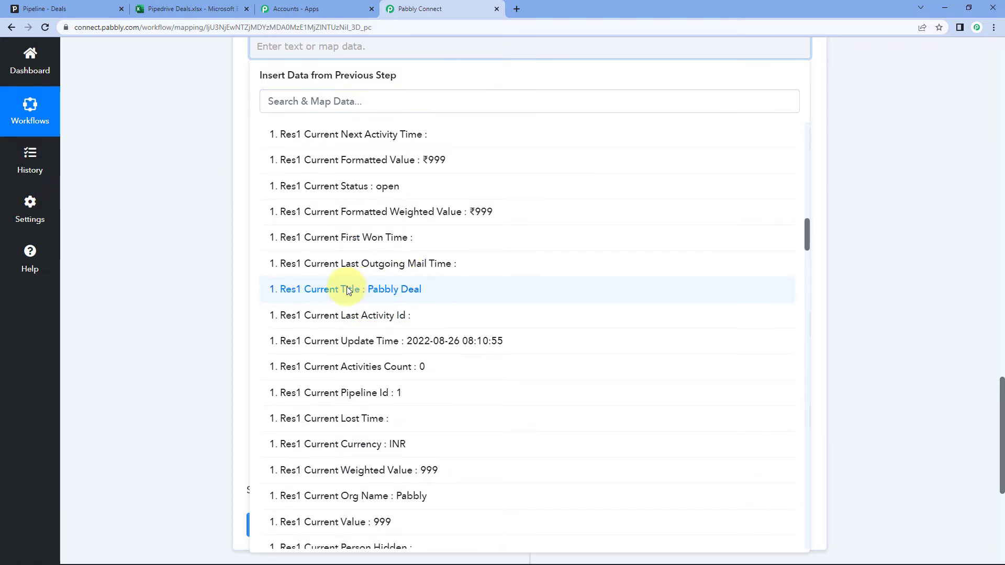
click(203, 238)
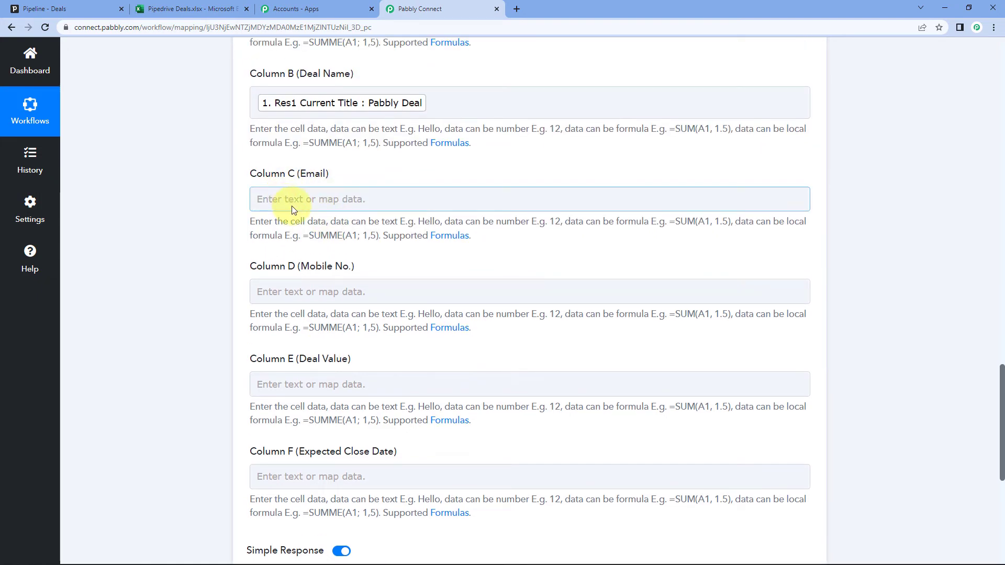
Map Column C (Email) to Res2 Data Person Id Email 0 Value, found by searching 'dem'
click(293, 209)
click(303, 293)
scroll(337, 366, down, 1)
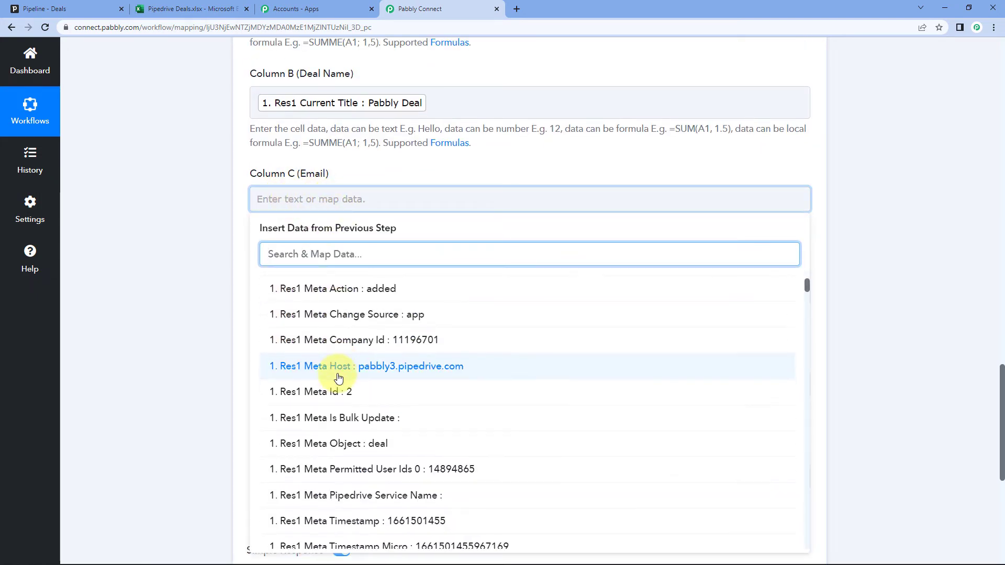
scroll(339, 378, down, 2)
scroll(208, 331, down, 3)
scroll(484, 263, up, 2)
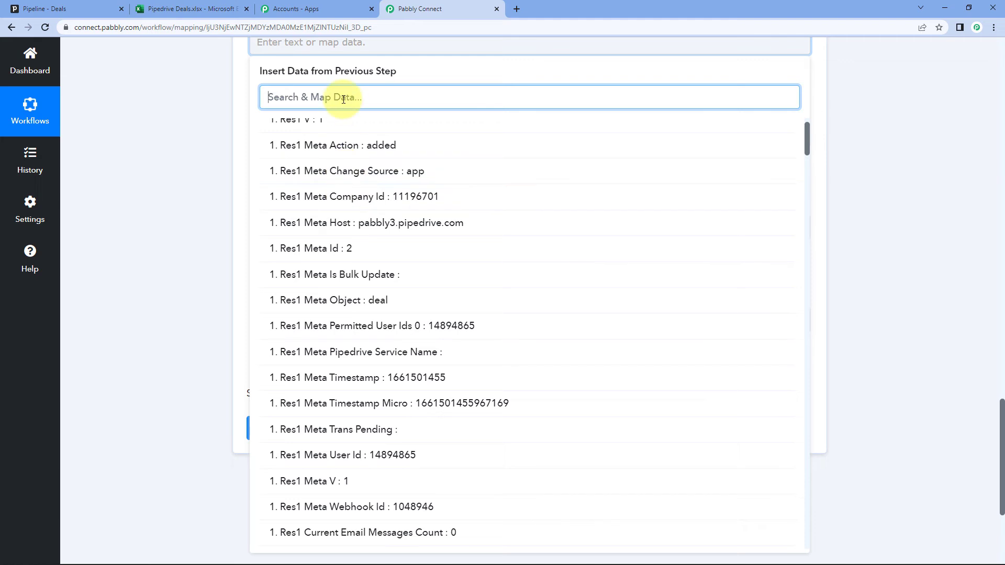
text(dem)
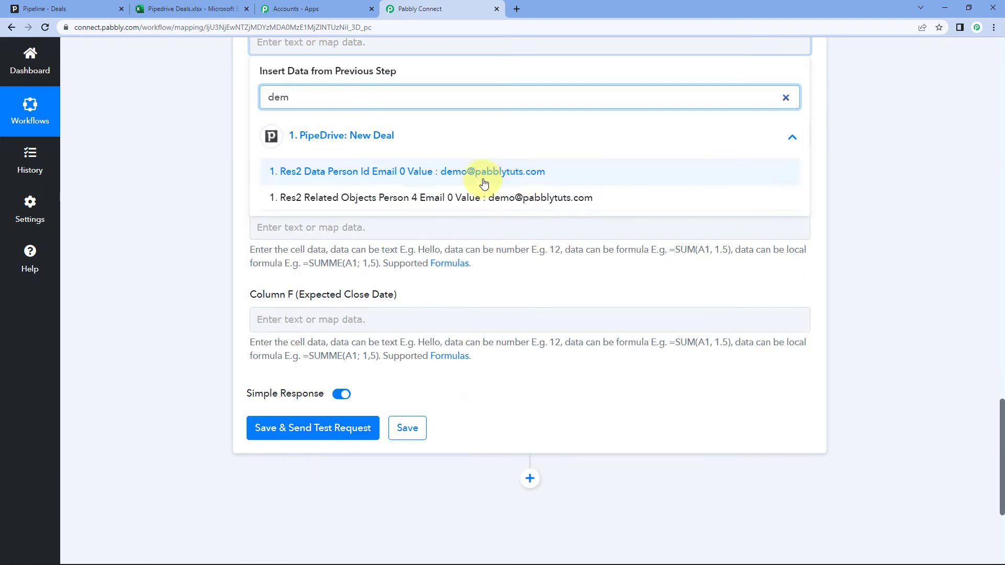
click(419, 178)
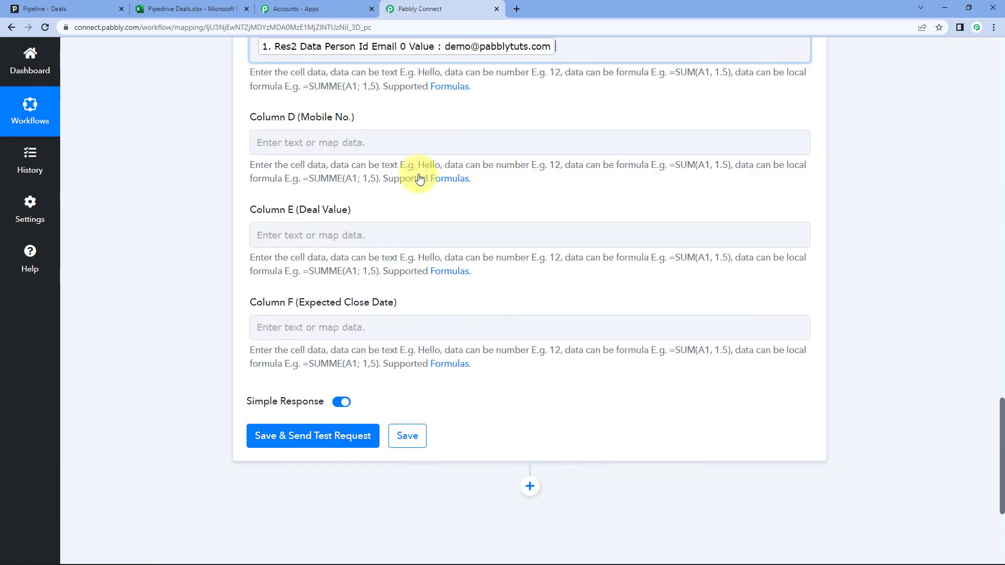
Map Column D (Mobile No.) to Res2 Data Person Id Phone 0 Value, found by searching 'pho'
click(310, 142)
click(306, 225)
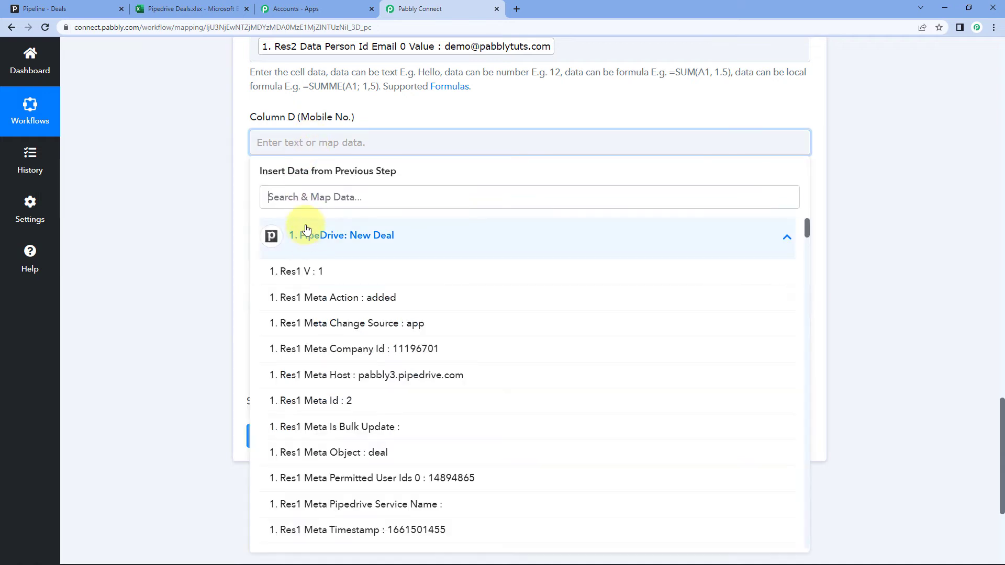
click(307, 207)
text(123)
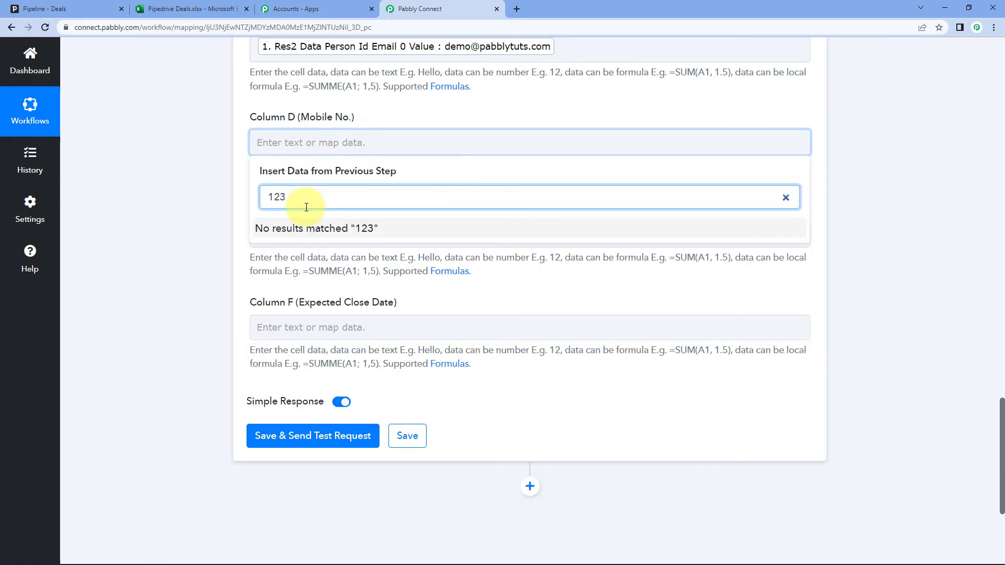
key(BackSpace)
key(BackSpace)
key(BackSpace)
text(m)
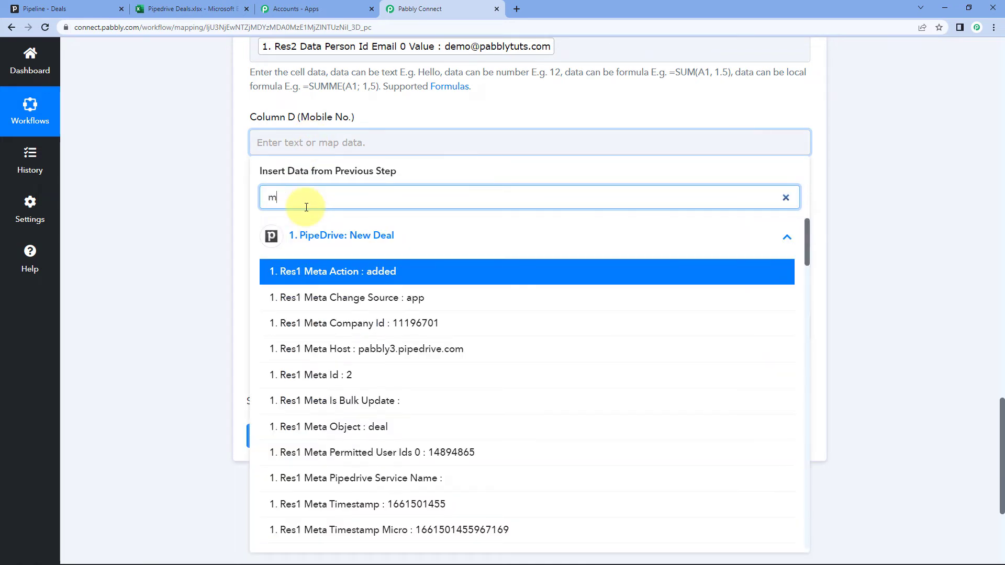
text(o)
key(BackSpace)
key(BackSpace)
text(po)
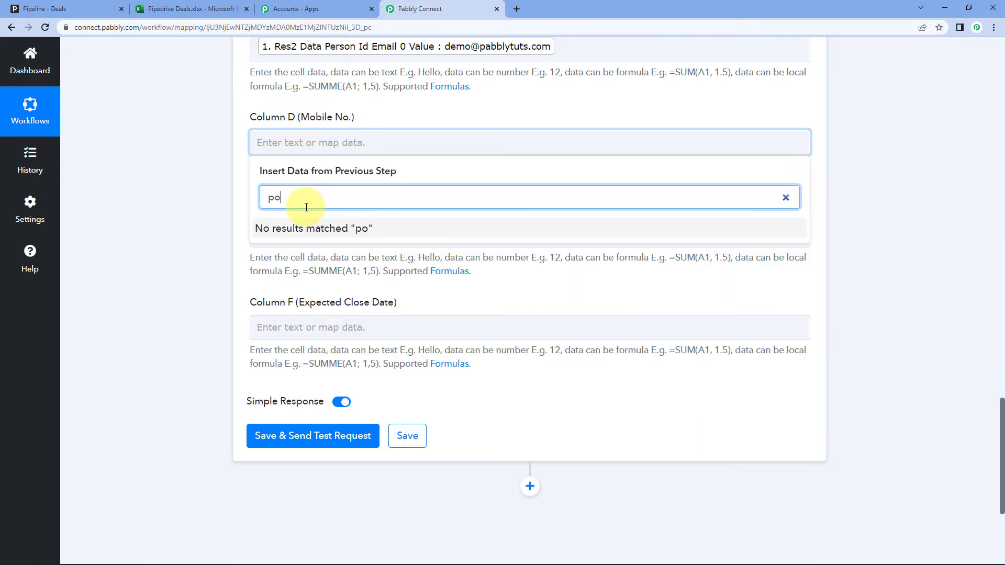
key(BackSpace)
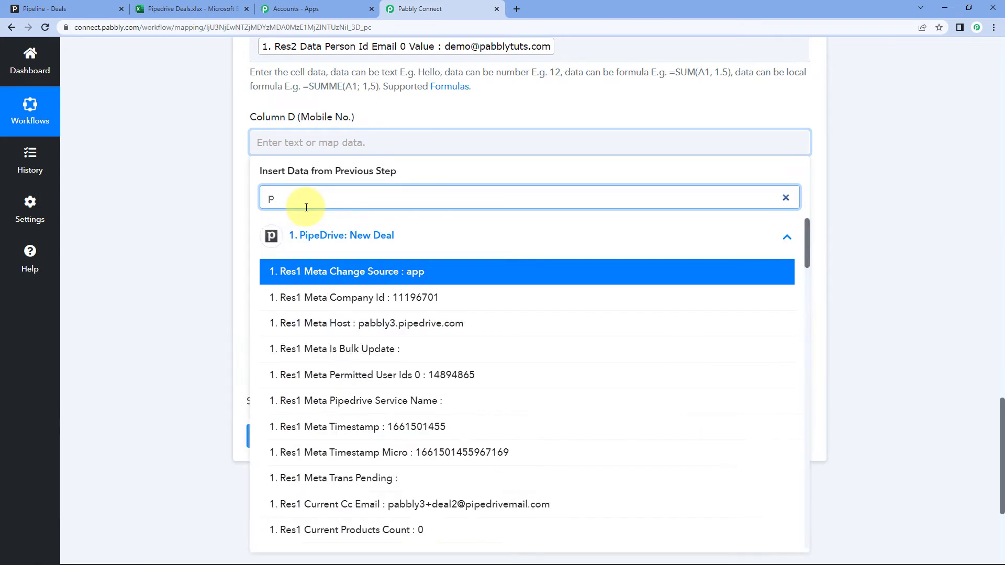
text(ho)
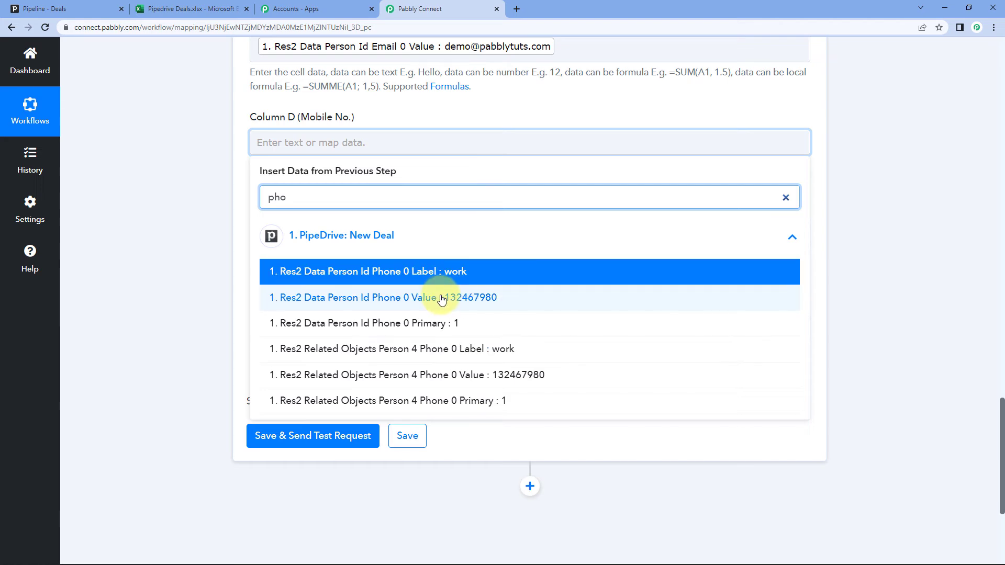
click(441, 298)
scroll(261, 210, down, 1)
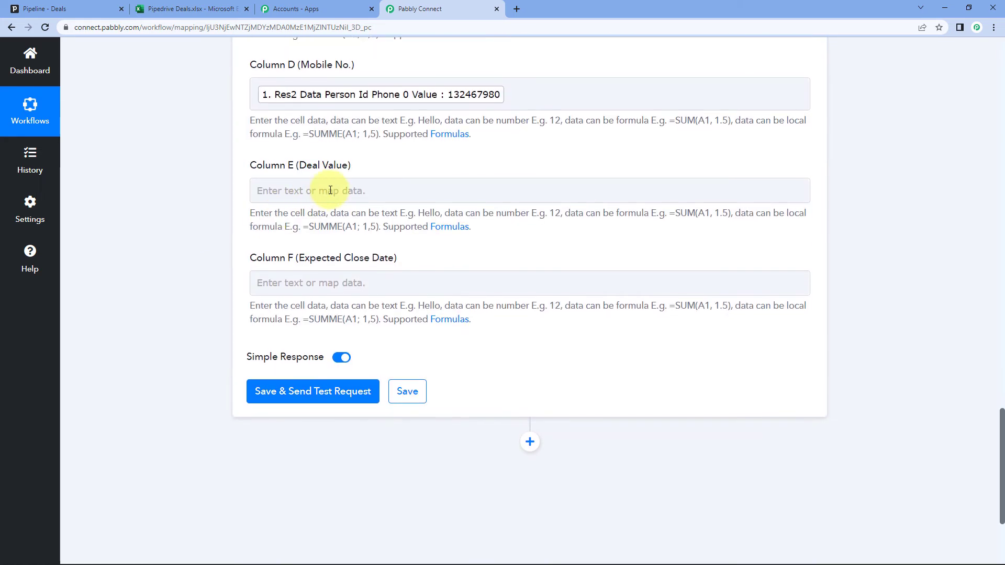
Bring up Column E's PipeDrive: New Deal data fields and scroll through them
click(288, 202)
click(275, 282)
scroll(507, 231, down, 7)
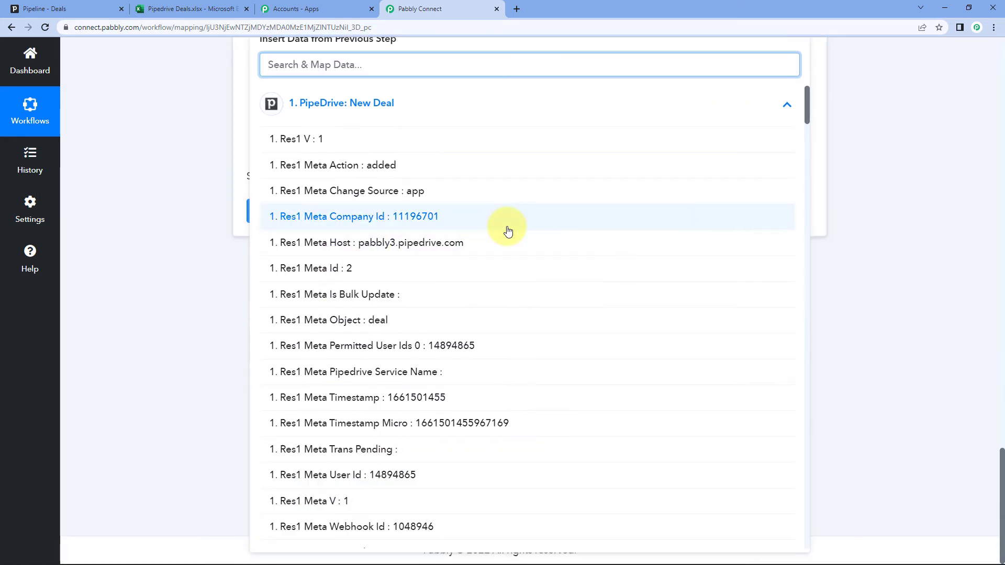
scroll(507, 233, down, 14)
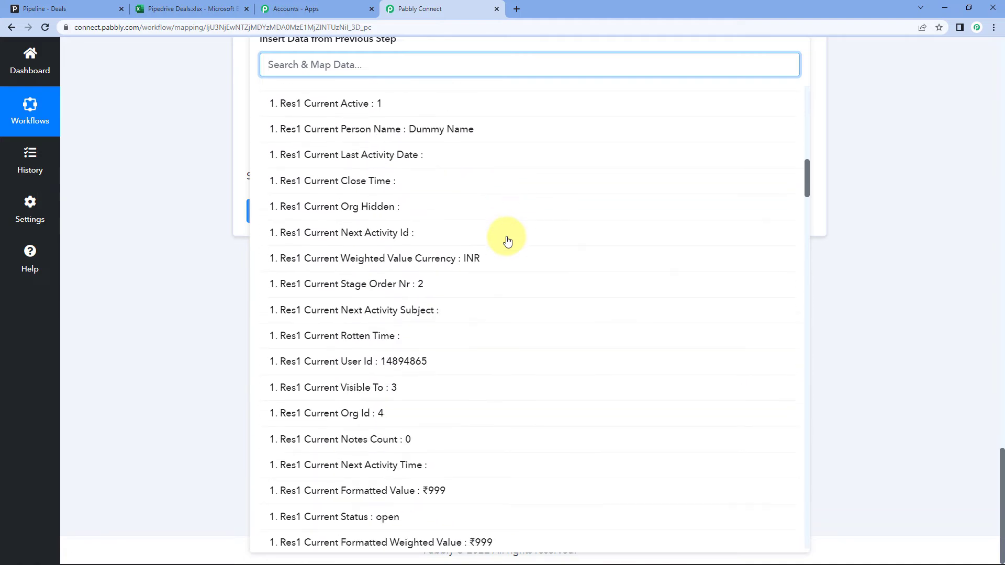
scroll(507, 241, down, 5)
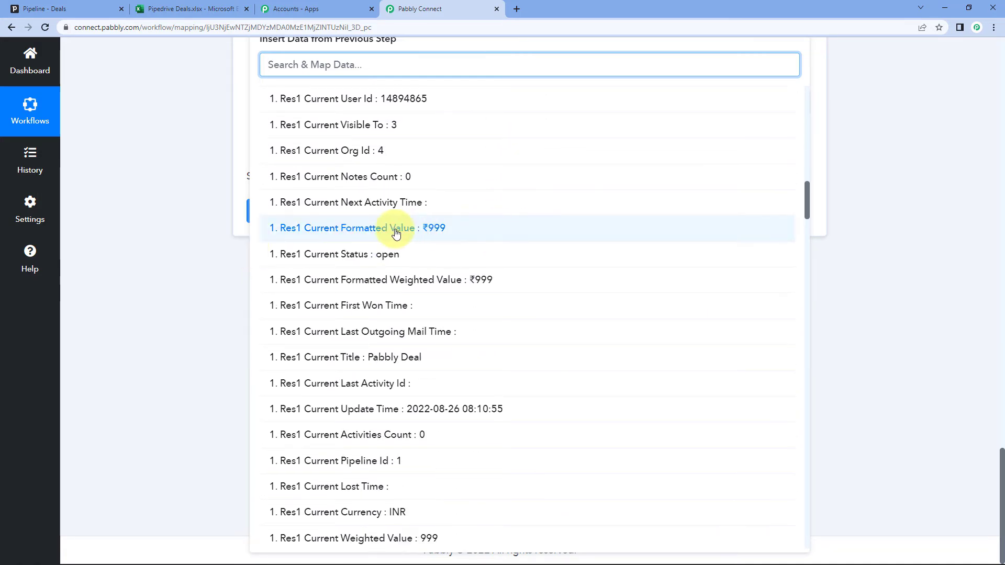
Map Column E to Res1 Current Formatted Value and Column F to Res1 Current Expected Close Date
click(428, 229)
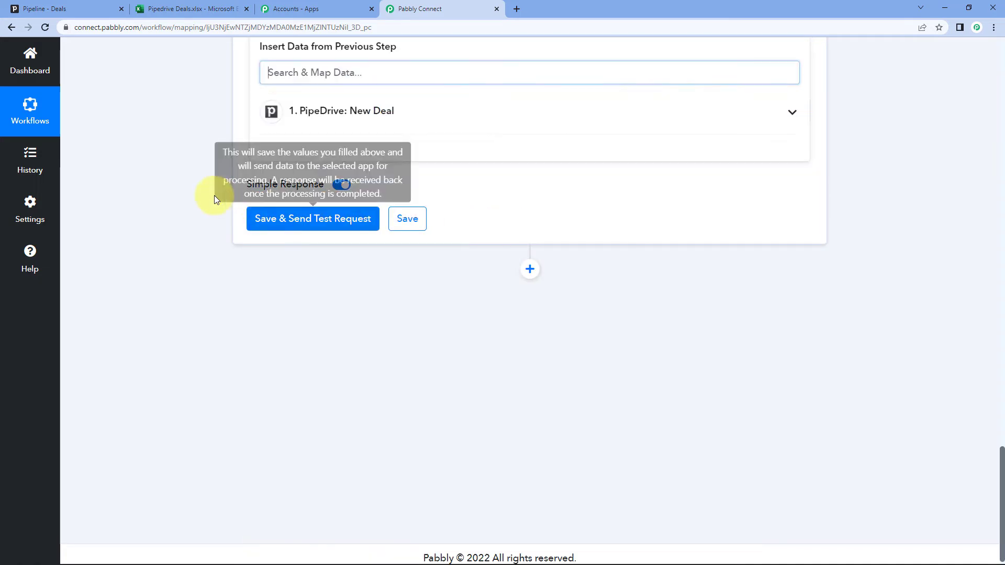
scroll(308, 173, up, 1)
click(397, 159)
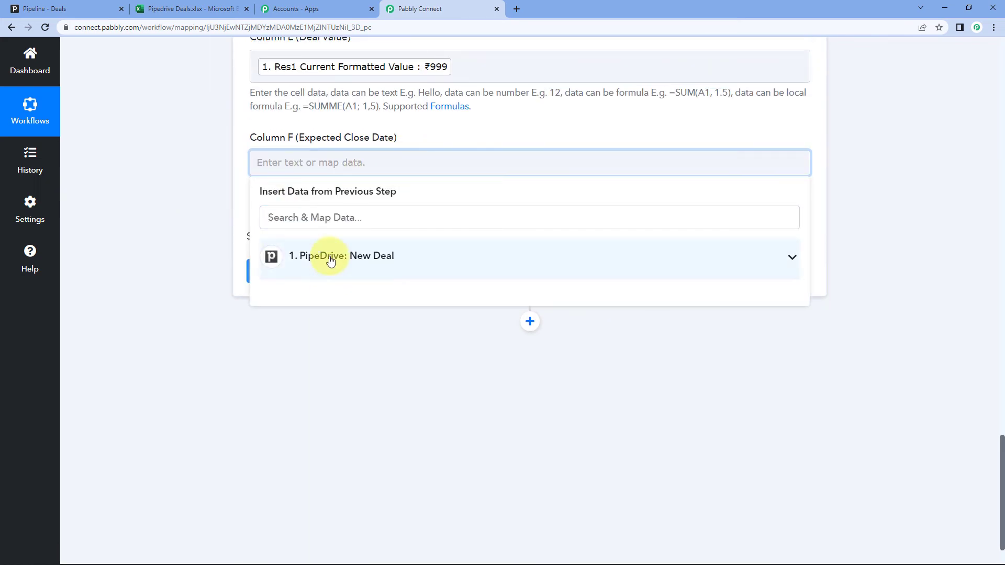
click(329, 257)
text(col)
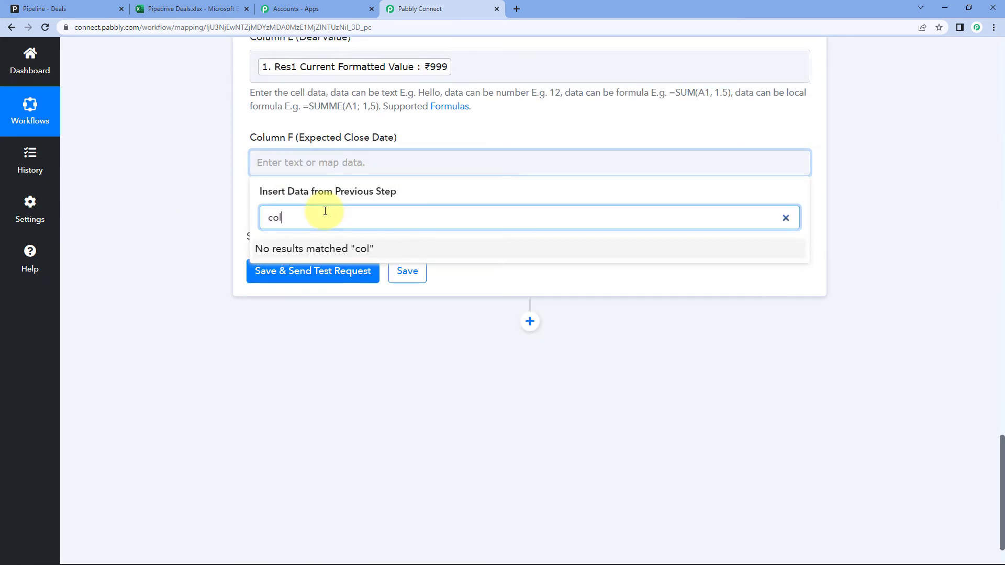
key(BackSpace)
key(BackSpace)
text(lo)
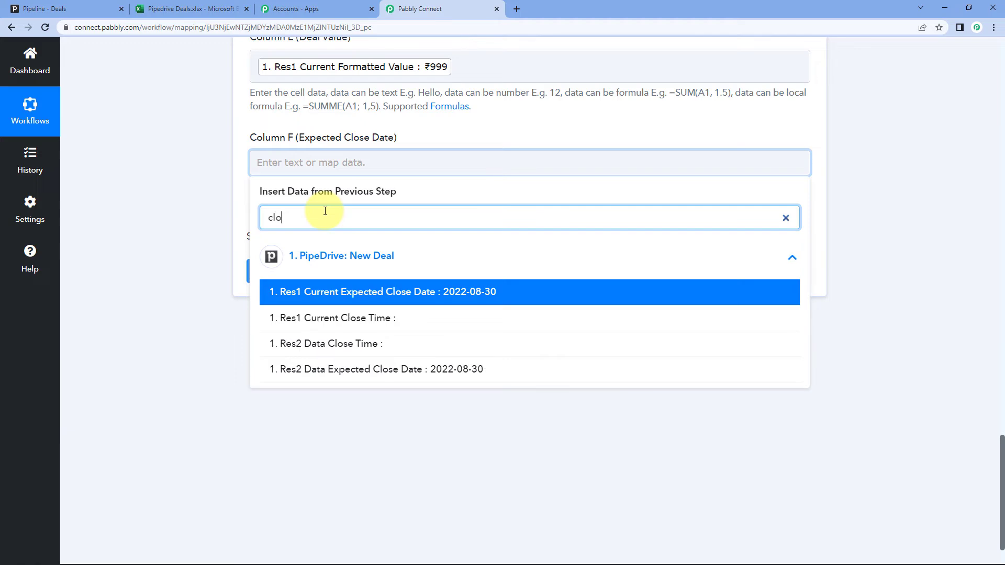
click(435, 294)
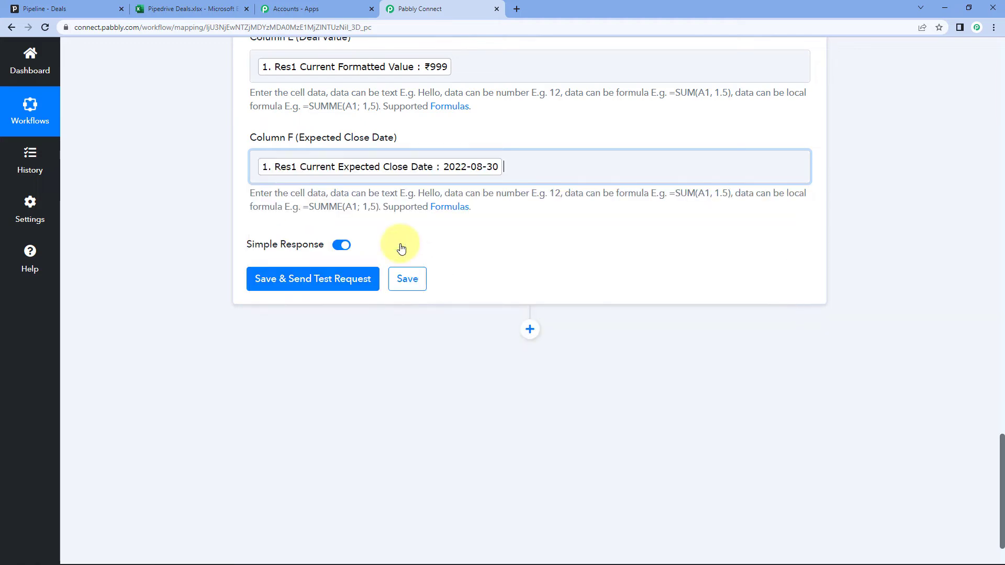
click(199, 222)
scroll(199, 222, up, 4)
scroll(196, 234, up, 4)
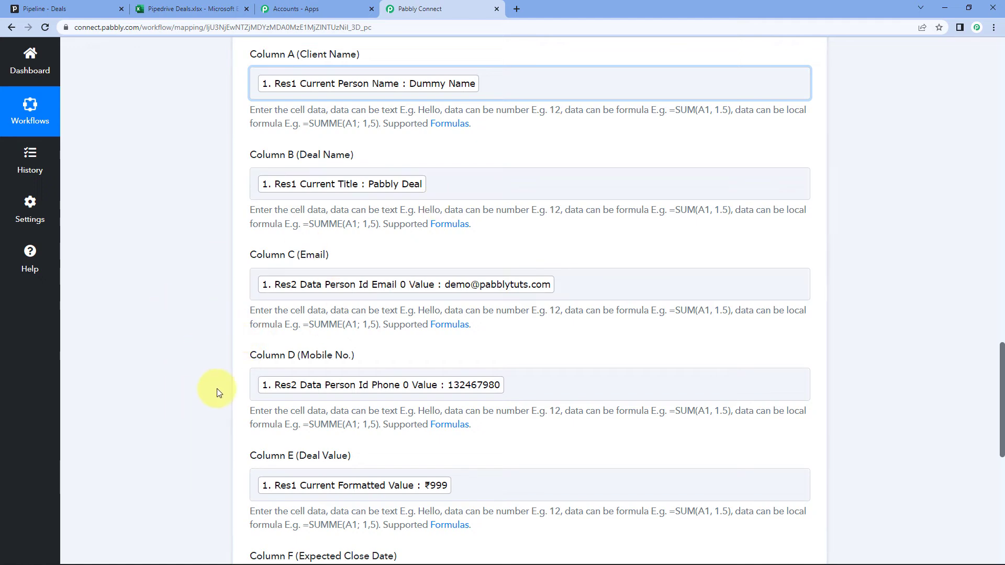
scroll(218, 393, down, 5)
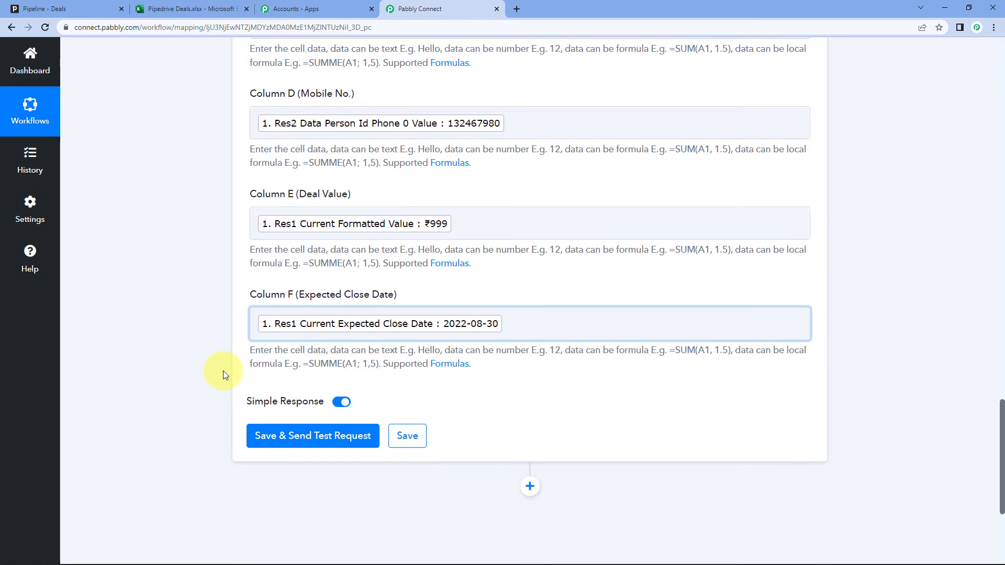
scroll(162, 215, down, 2)
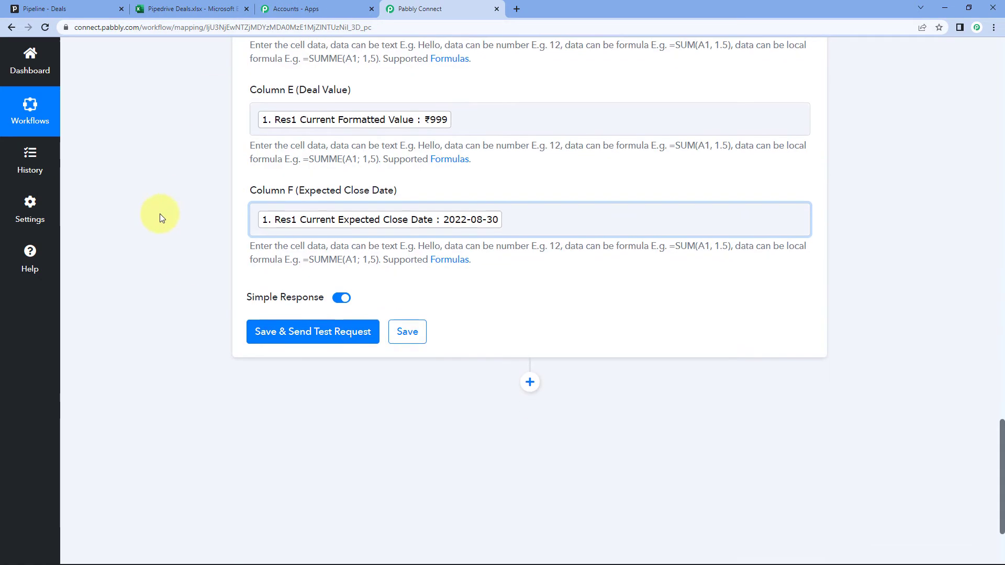
Send a test row to Excel, confirm all six values reach A2:F2, then view Pipedrive's Deals board
click(335, 331)
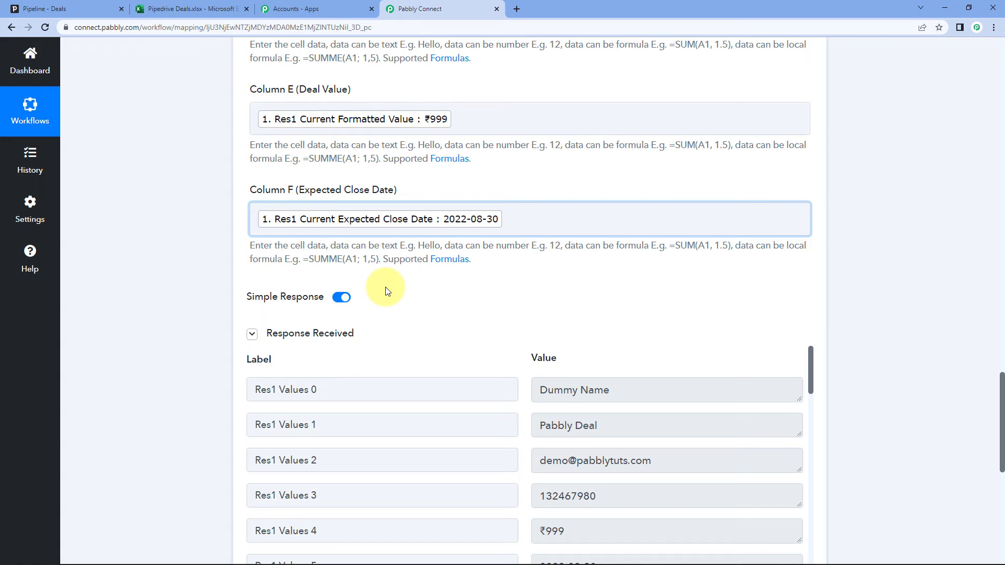
scroll(388, 291, down, 1)
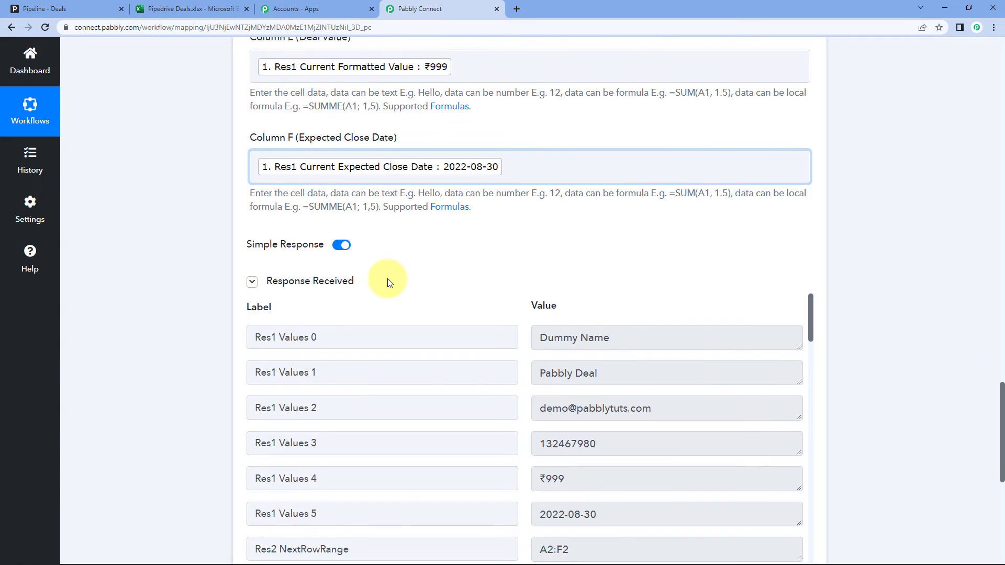
scroll(525, 288, down, 1)
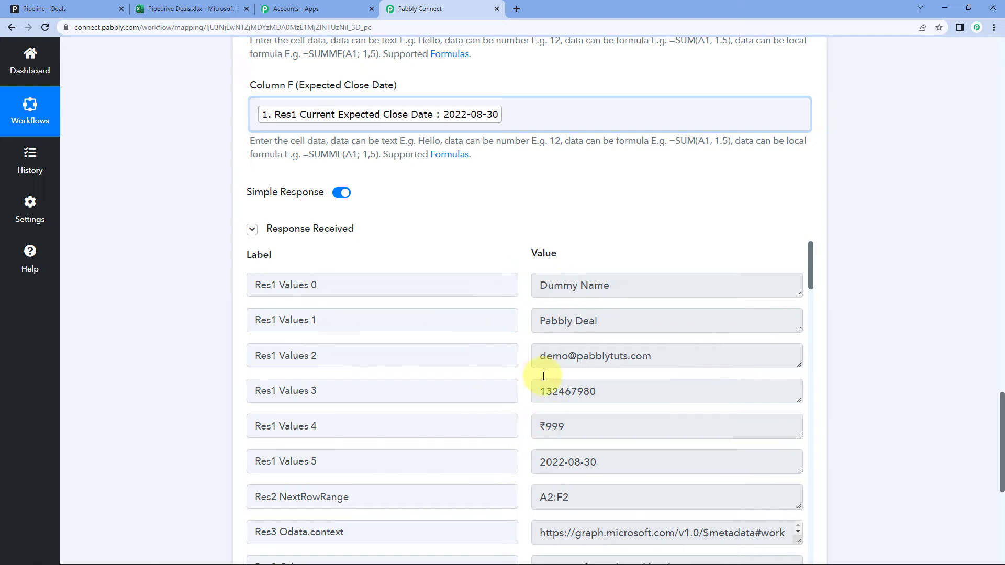
scroll(438, 184, up, 6)
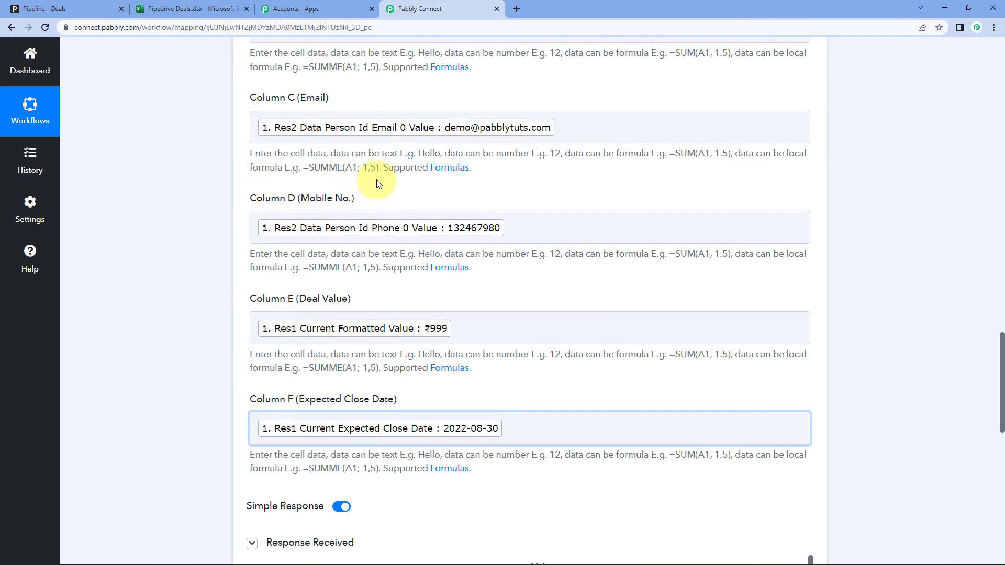
click(57, 9)
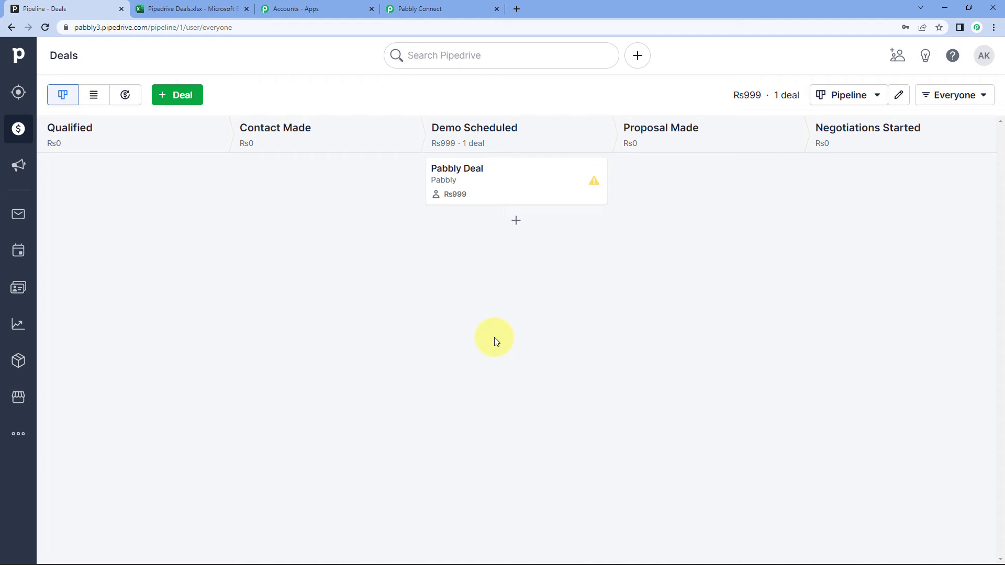
Reload the Pipedrive Deals Excel workbook so the new Dummy Name deal row appears
click(192, 8)
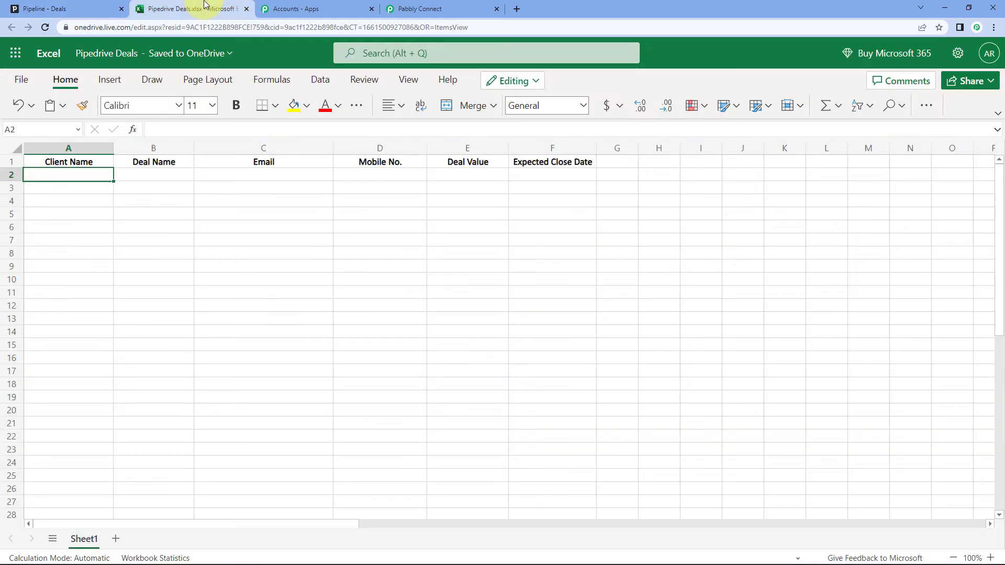
click(45, 27)
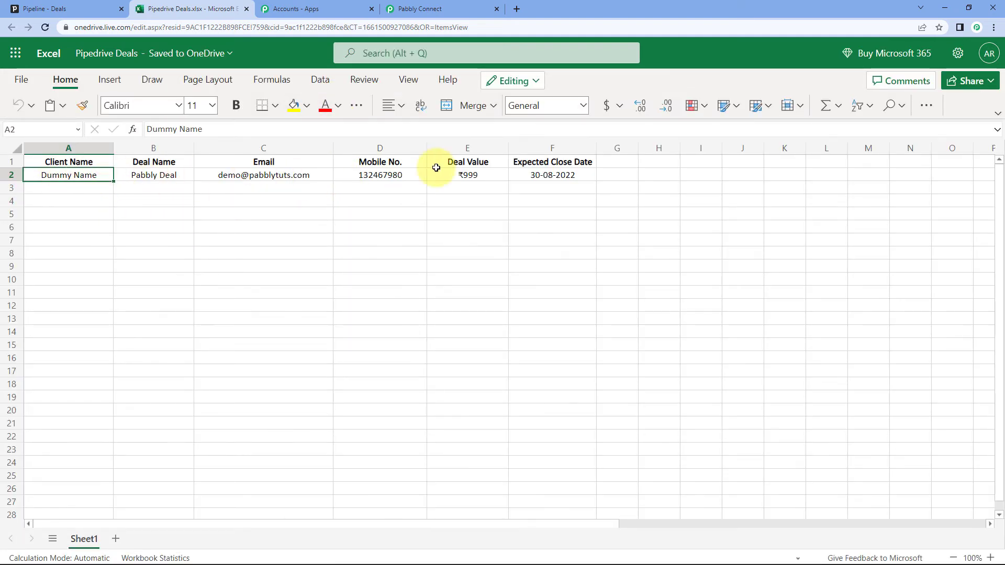
click(31, 8)
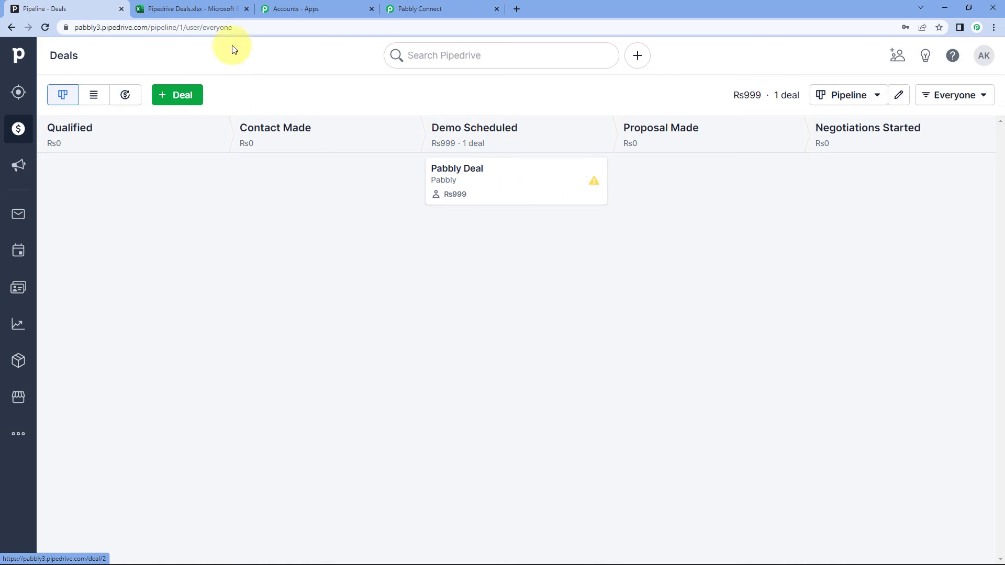
click(189, 9)
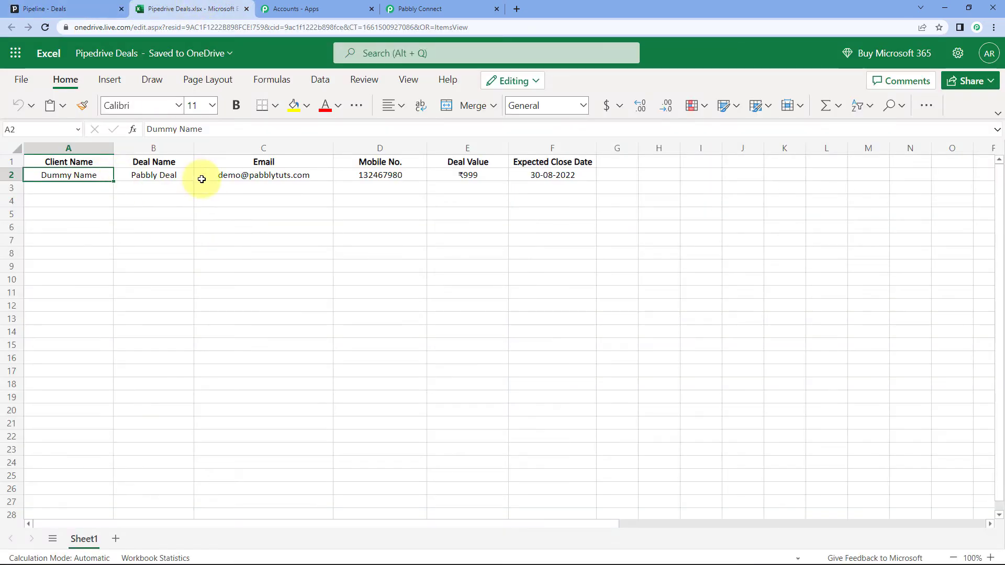
Verify row 2 shows Pabbly Deal, ₹999 and 30-08-2022, then return to the Pipedrive board
click(157, 174)
click(265, 177)
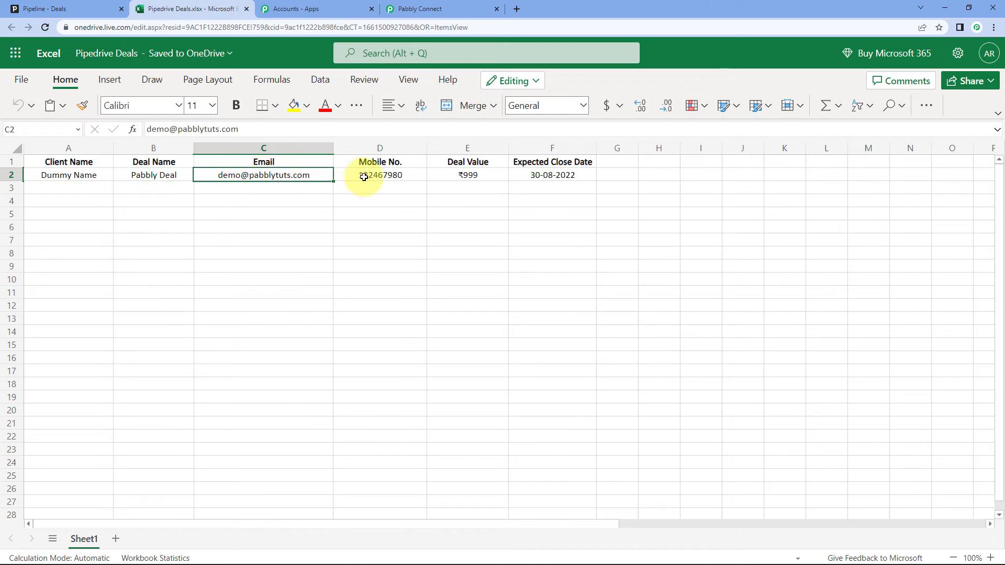
click(467, 183)
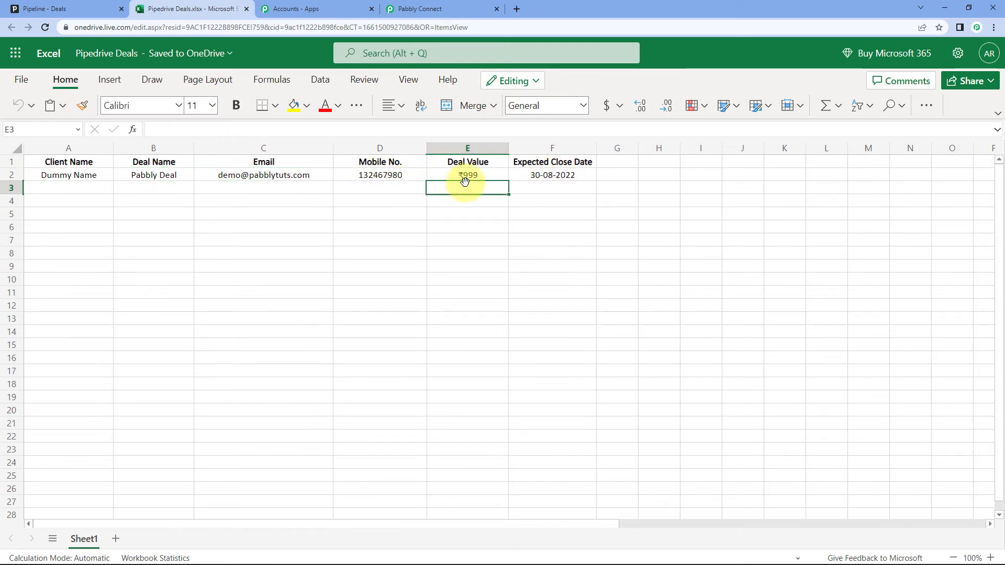
click(555, 176)
click(101, 186)
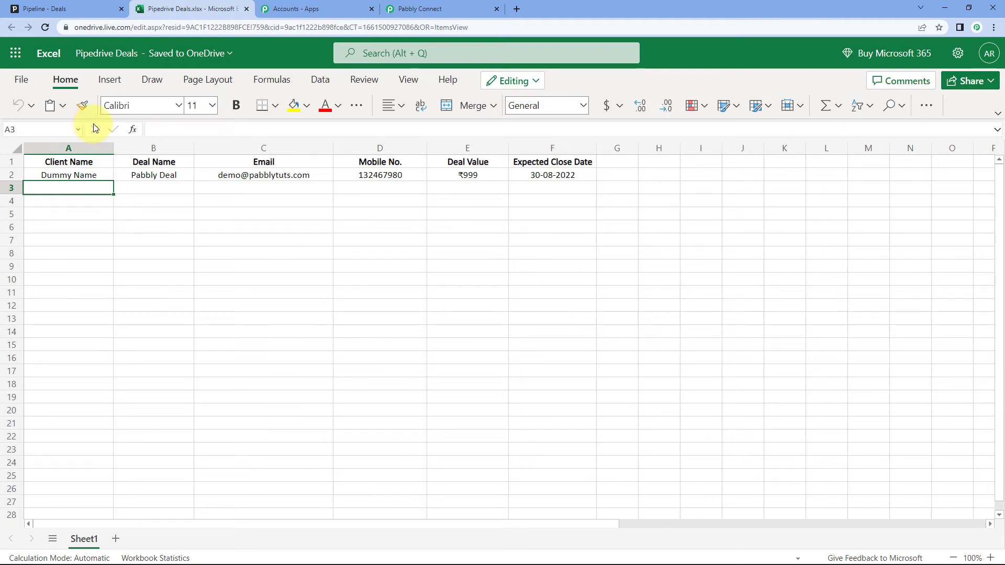
click(73, 9)
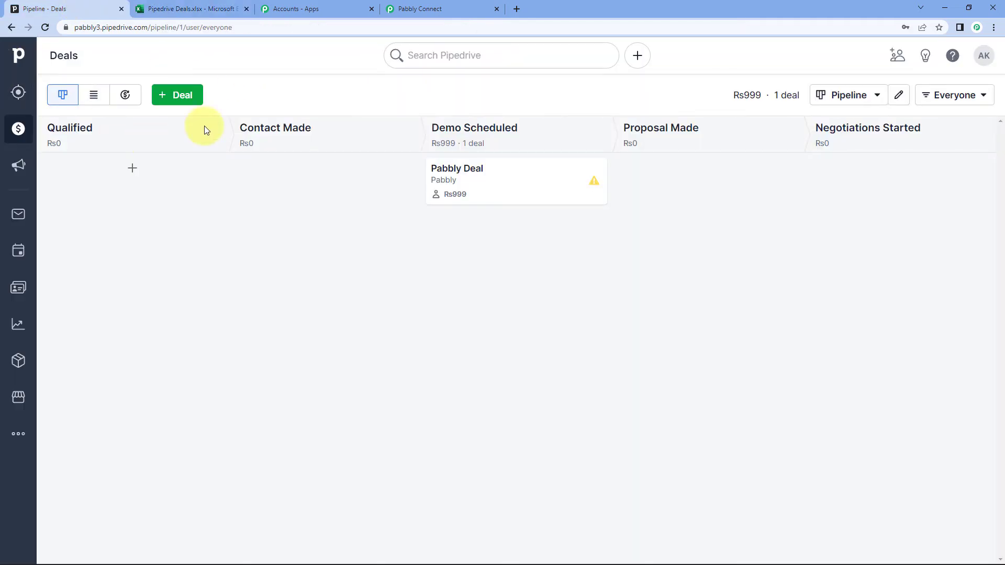
Start a new deal for new contact 'Test Name' and organization Pabbly, titled 'Pabbly Test Deal'
click(176, 97)
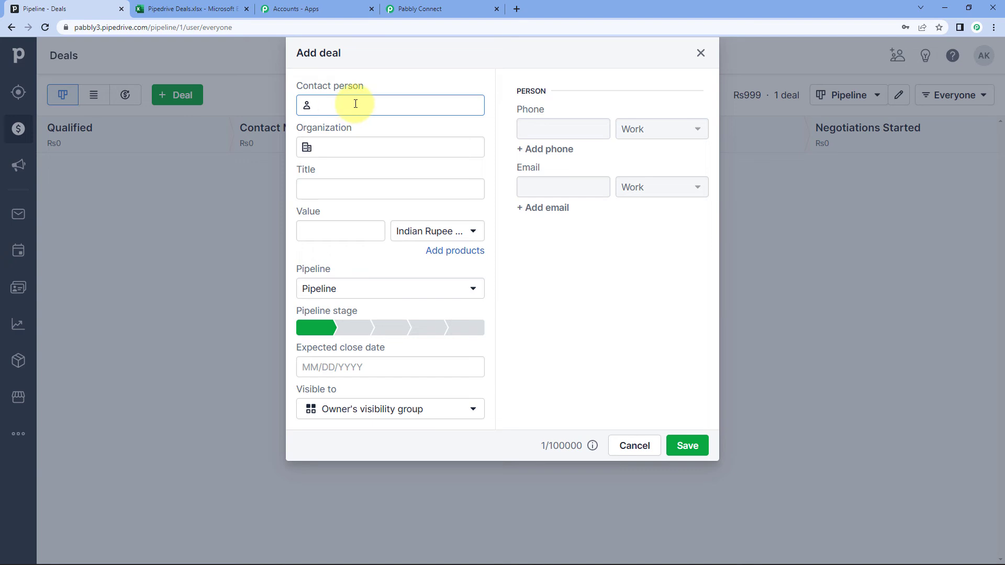
text(Test Name)
key(Tab)
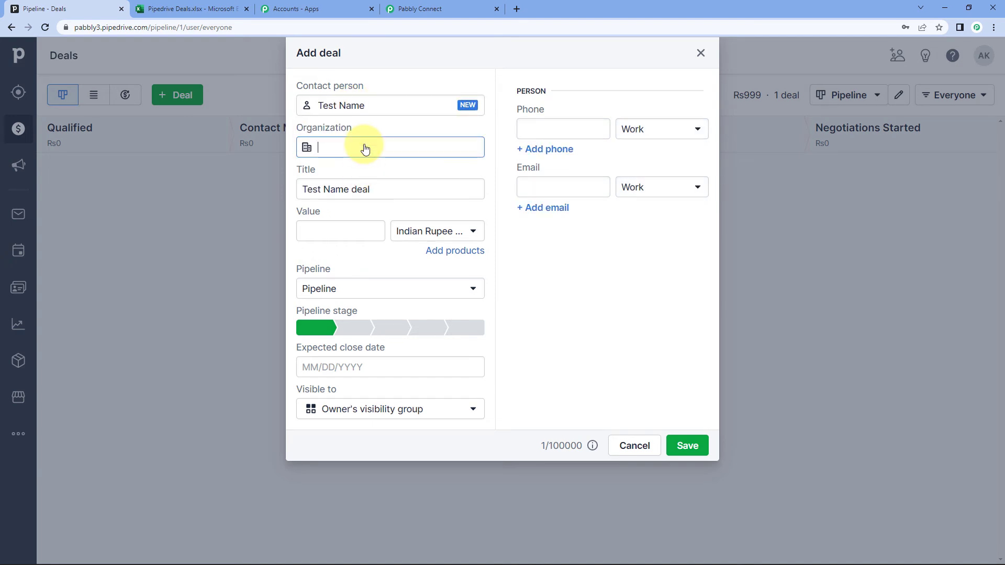
text(Pabbly)
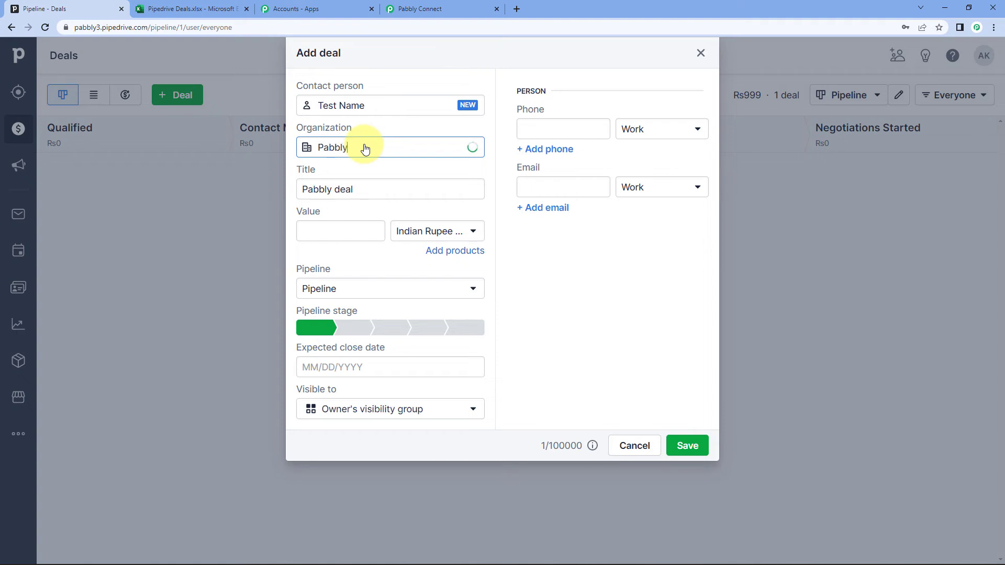
drag(375, 190, 337, 205)
click(364, 190)
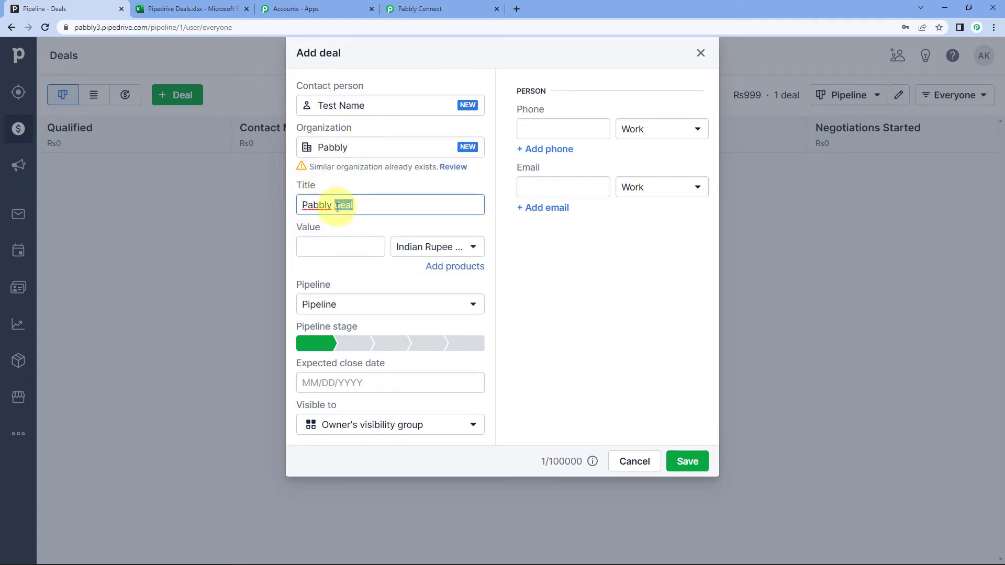
text(Test Deal)
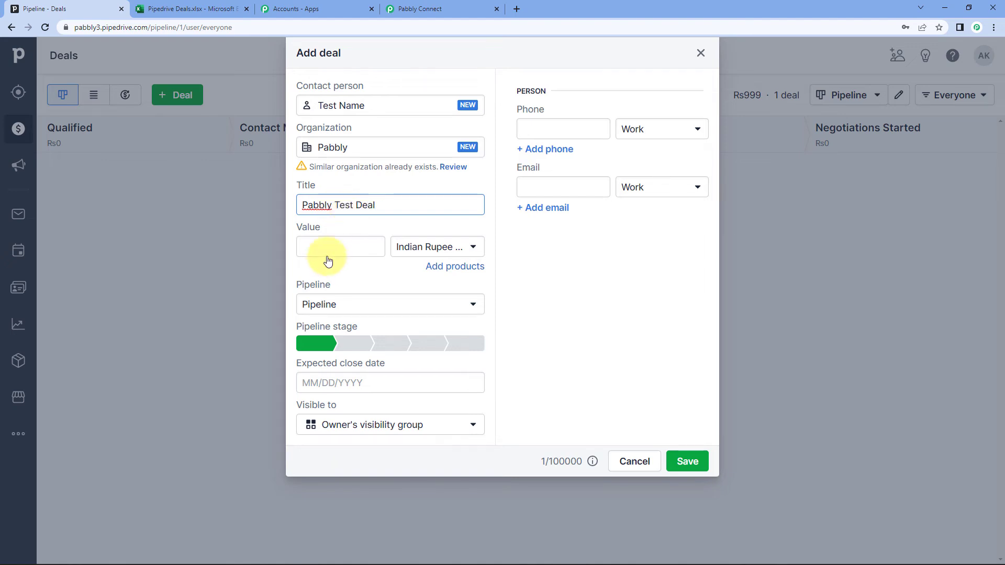
Give the deal value 1111 in the default Pipeline, stage Contact Made, closing 08/31/2022
click(325, 249)
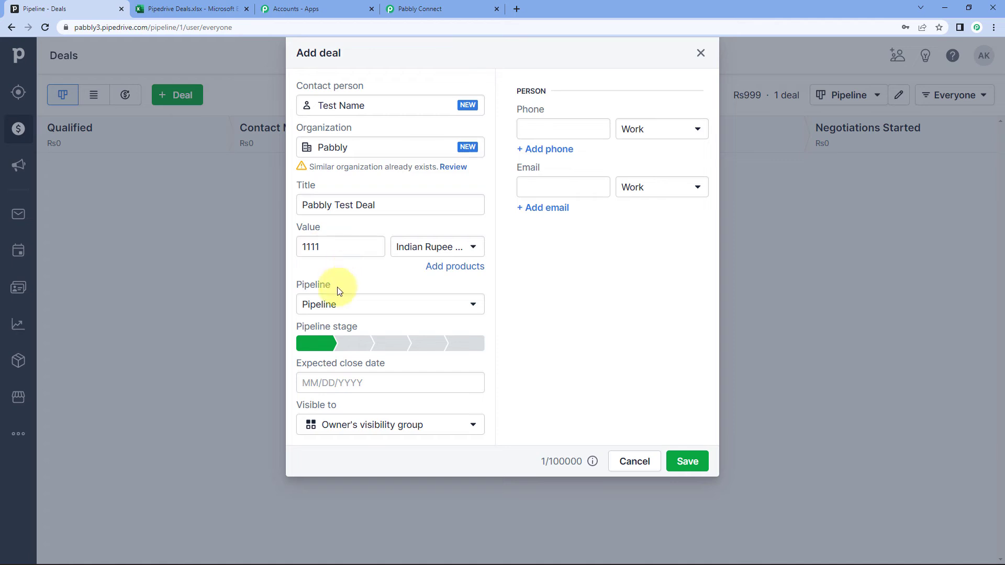
click(373, 306)
click(374, 306)
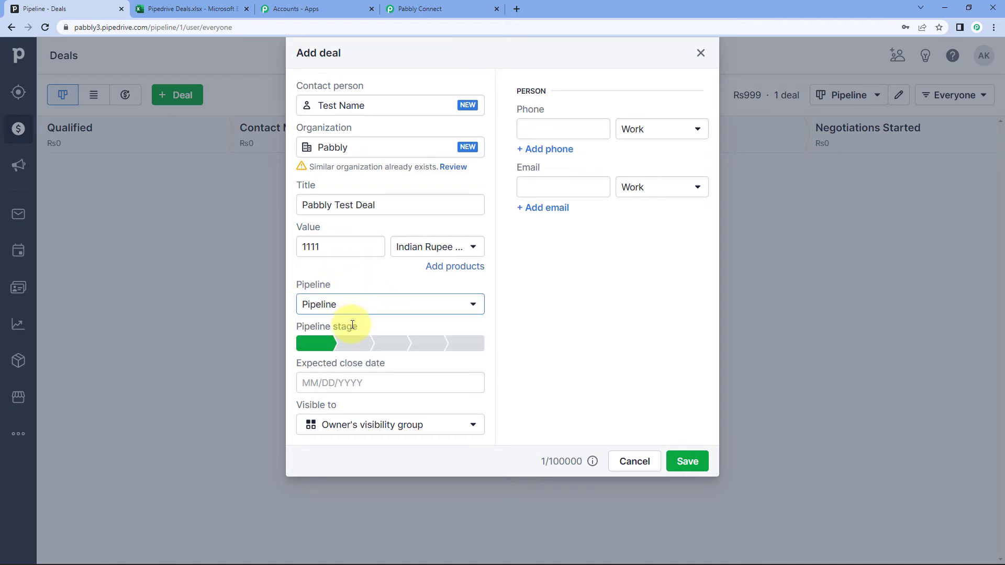
click(348, 343)
click(346, 377)
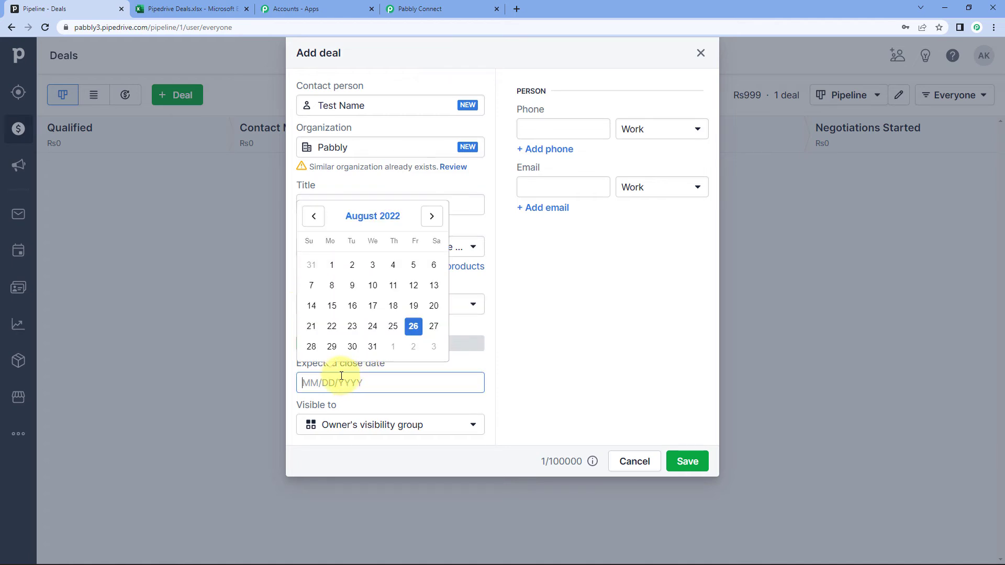
click(372, 346)
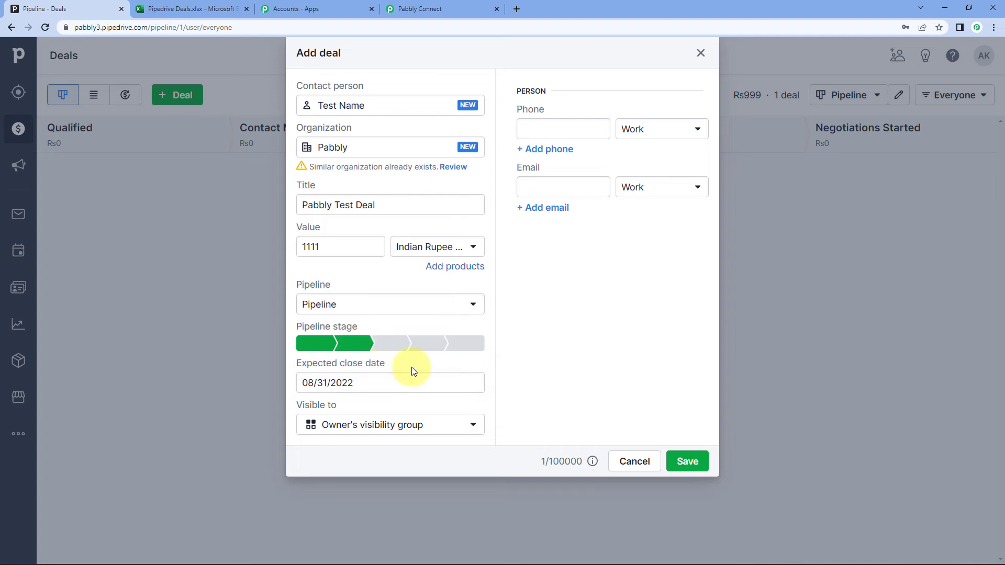
Enter the contact's phone number and e-mail address, then save the deal
click(574, 129)
text(1234567890)
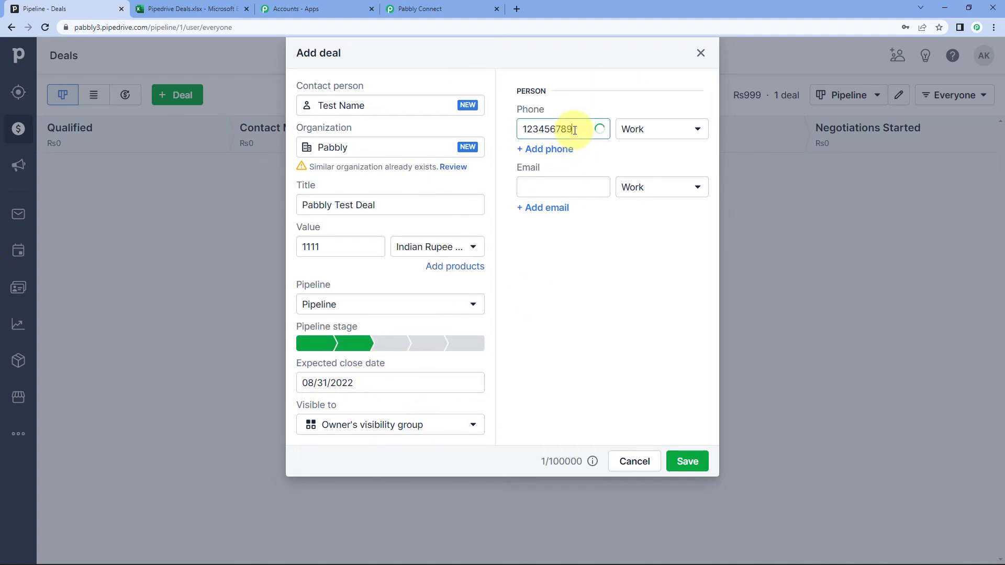
click(539, 185)
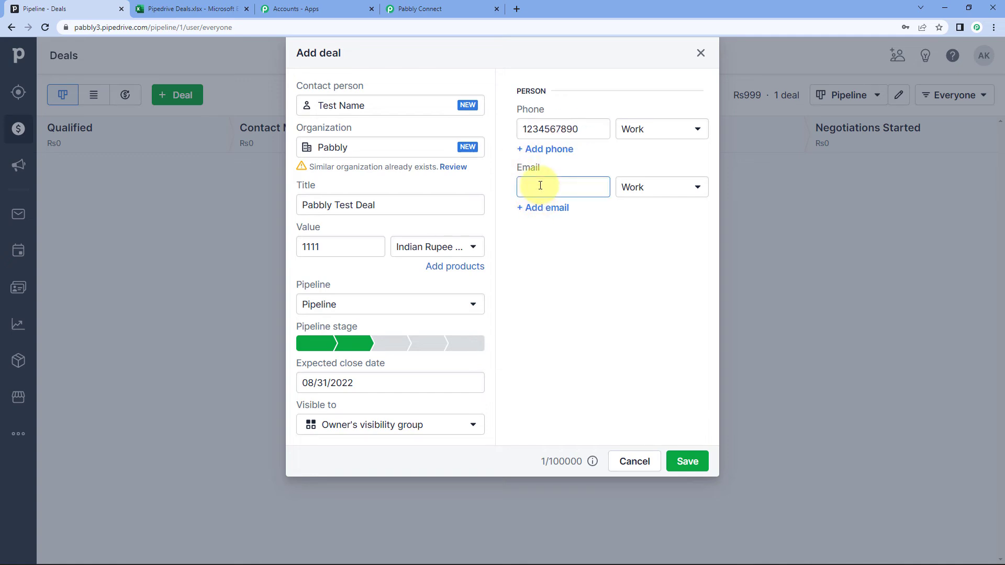
click(698, 468)
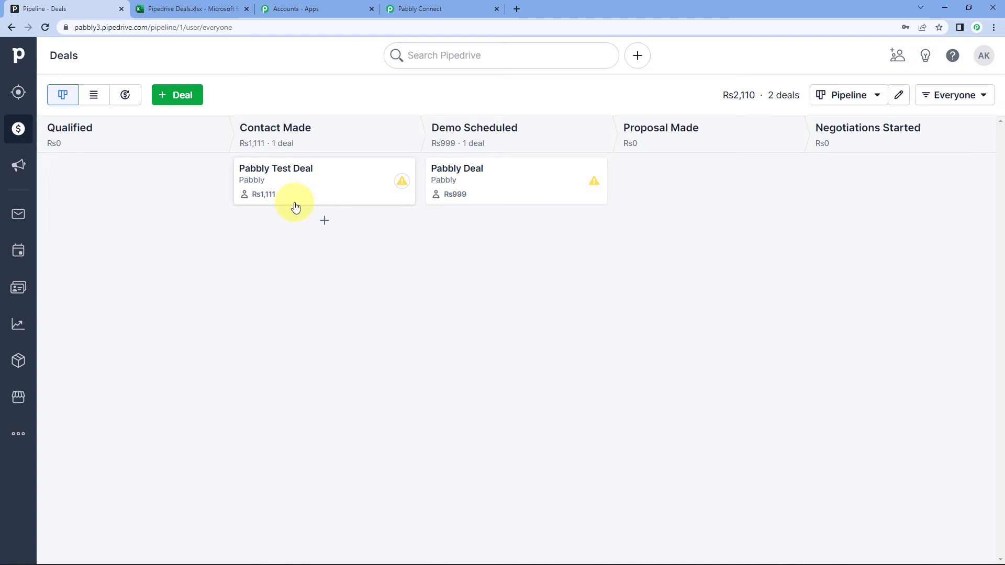
Reload the Pipedrive Deals Excel workbook to fetch the newly added row
click(193, 9)
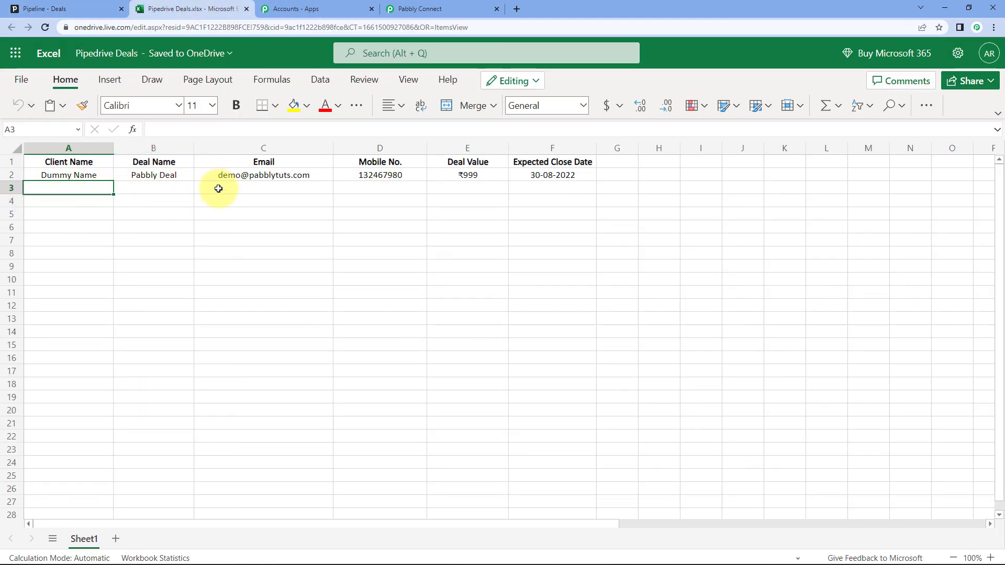
click(45, 29)
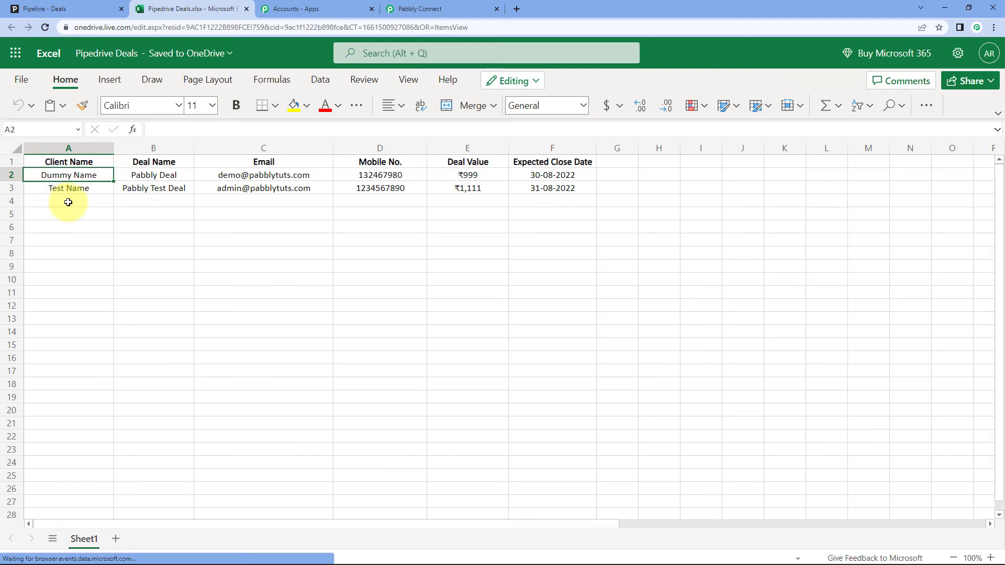
click(82, 9)
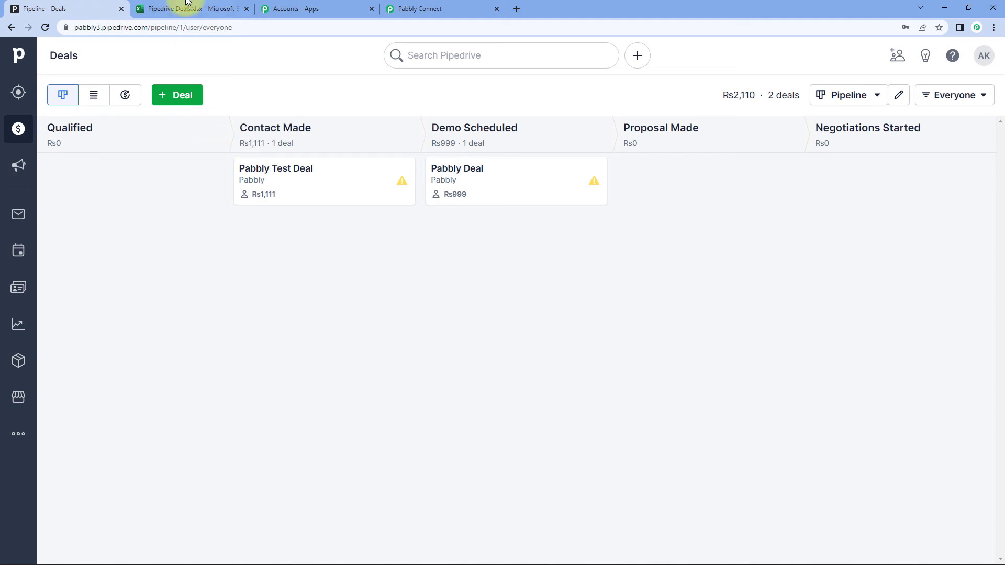
click(187, 6)
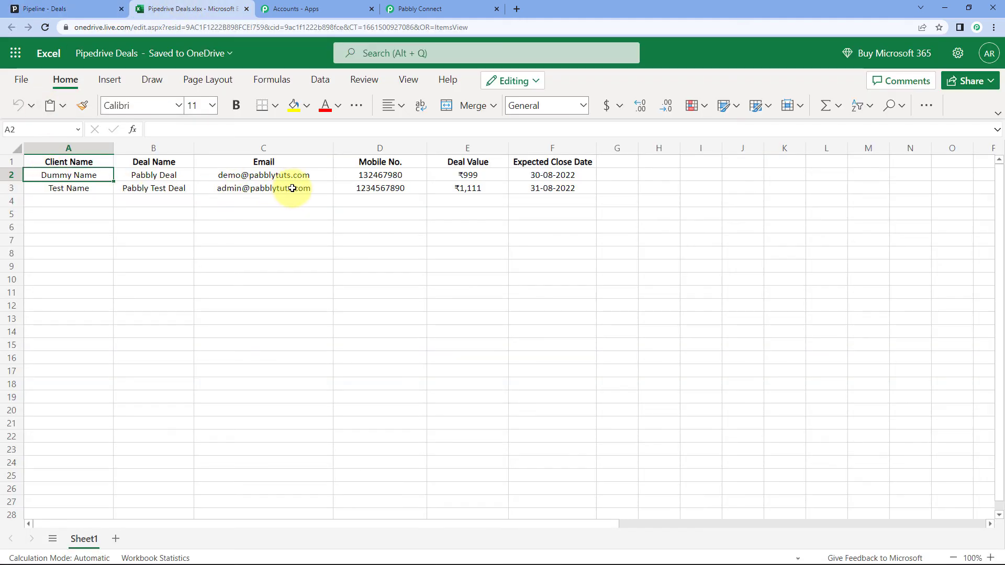
Verify row 3 holds Pabbly Test Deal with its contact details, ₹1,111 and 31-08-2022
click(81, 190)
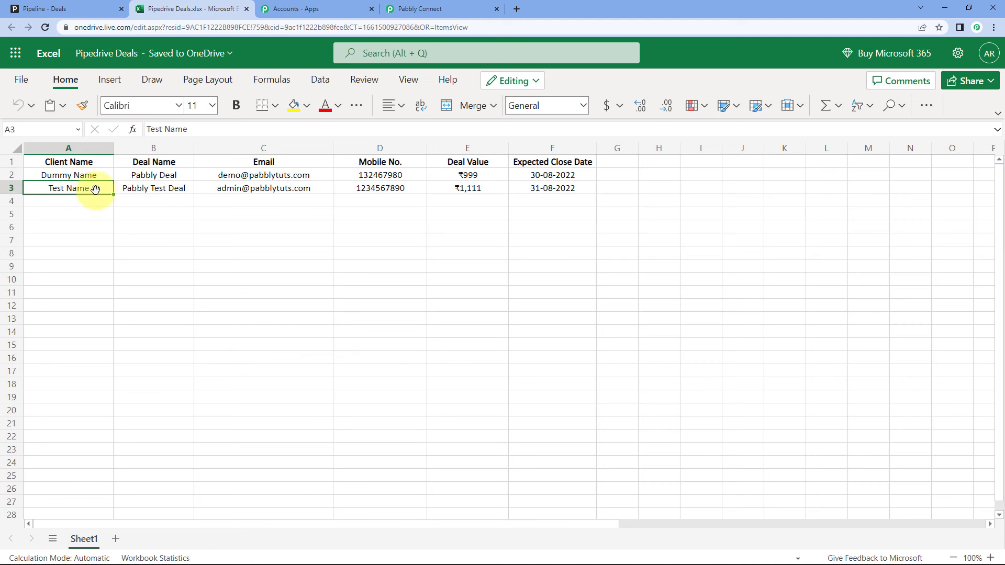
click(172, 193)
click(316, 190)
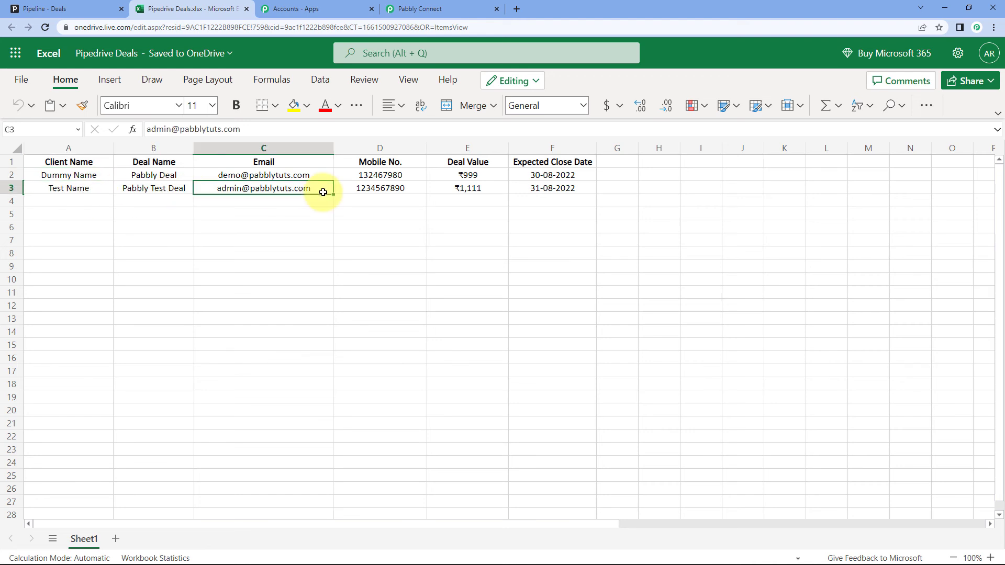
click(421, 190)
drag(466, 188, 542, 197)
click(84, 200)
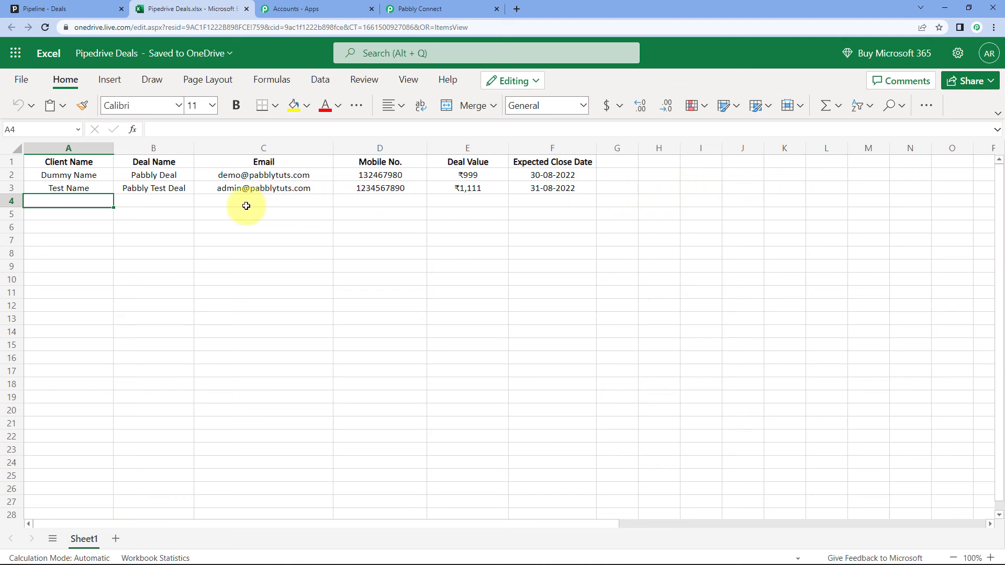
click(446, 10)
Collapse the PipeDrive New Deal trigger step to show the workflow overview
scroll(892, 299, up, 8)
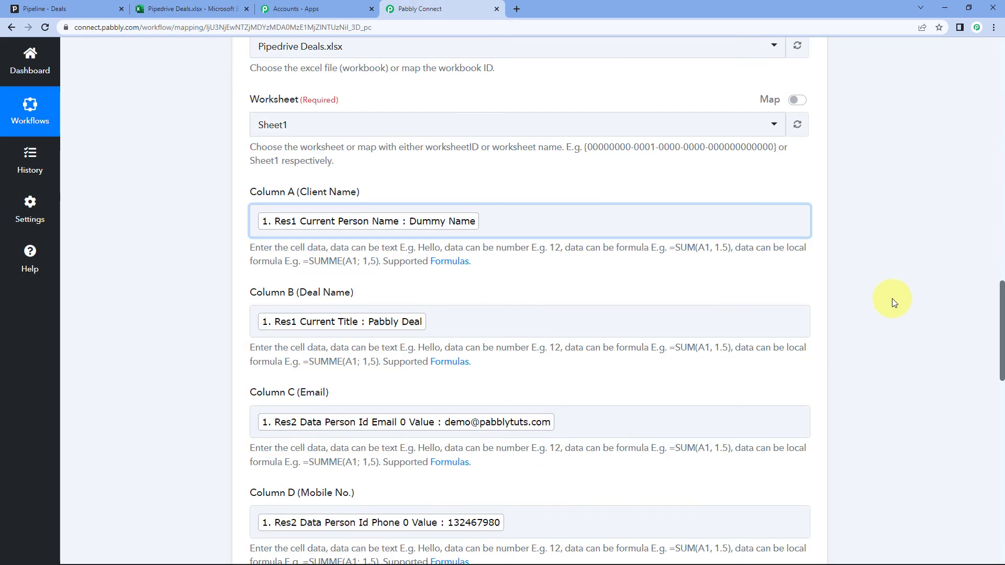
scroll(872, 306, up, 15)
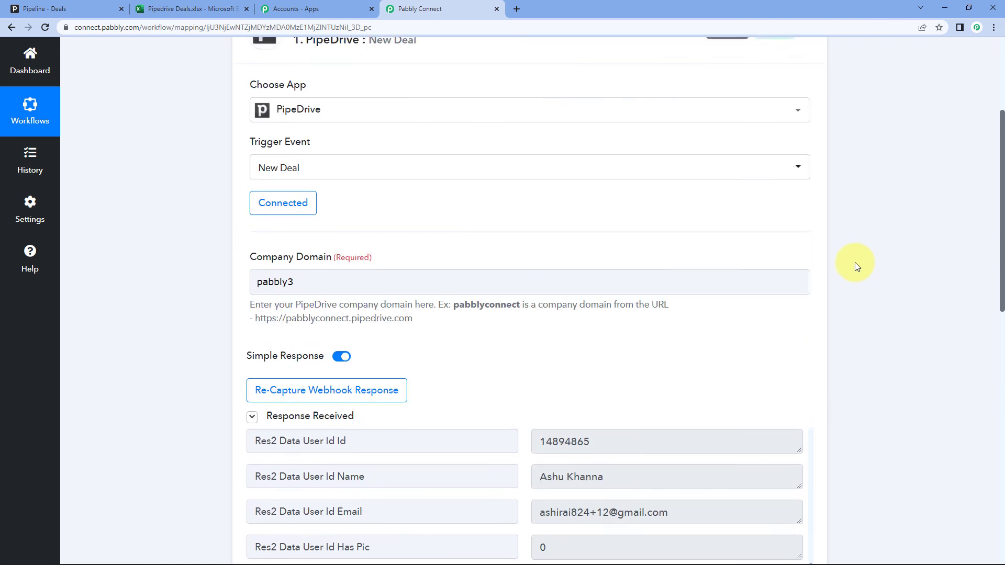
scroll(850, 256, up, 3)
click(808, 222)
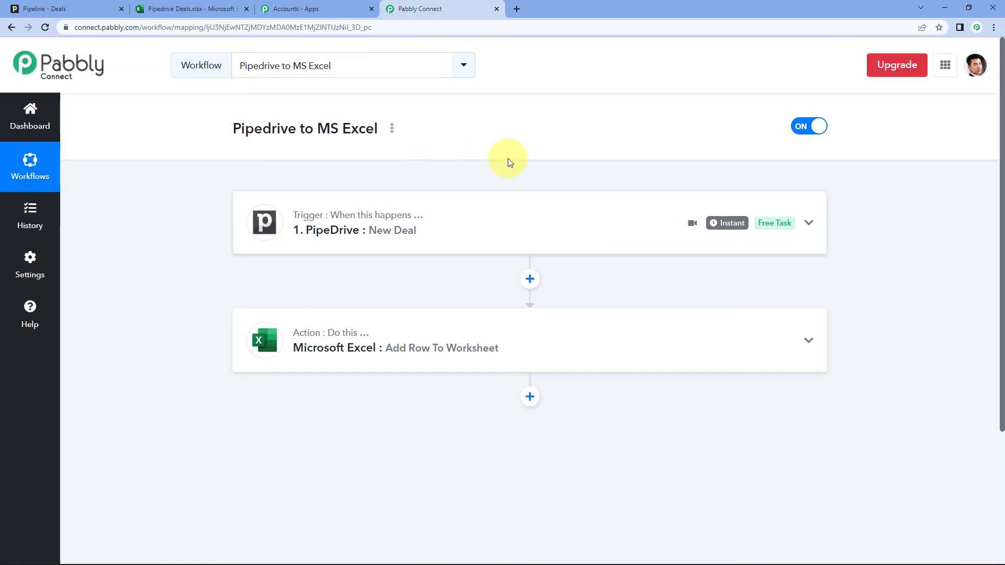
scroll(503, 152, down, 1)
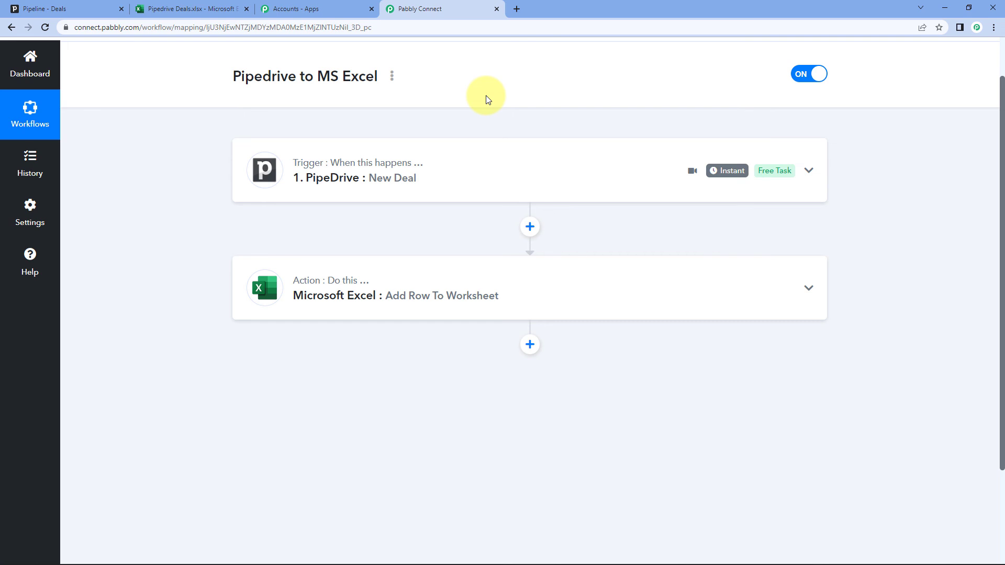
scroll(518, 103, up, 1)
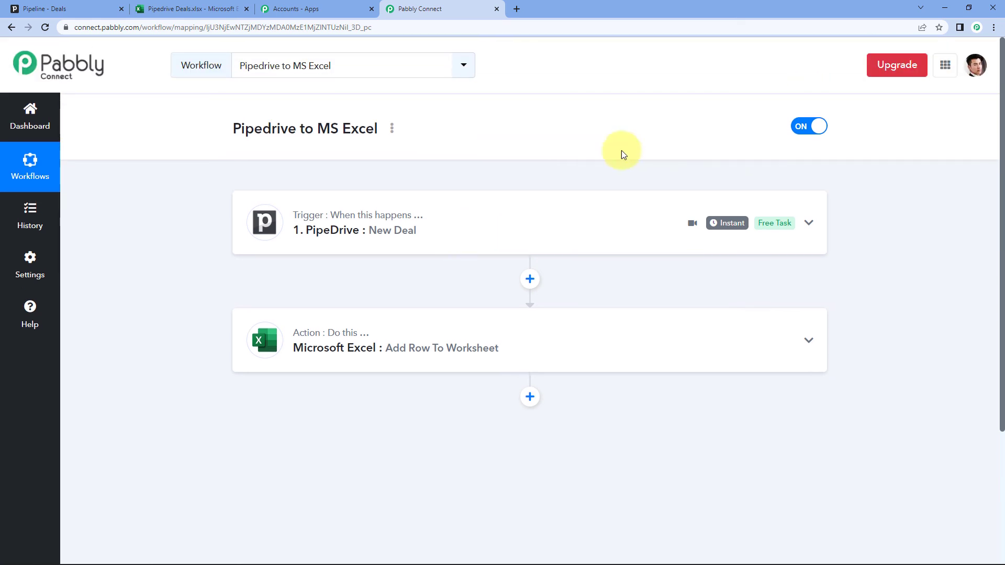